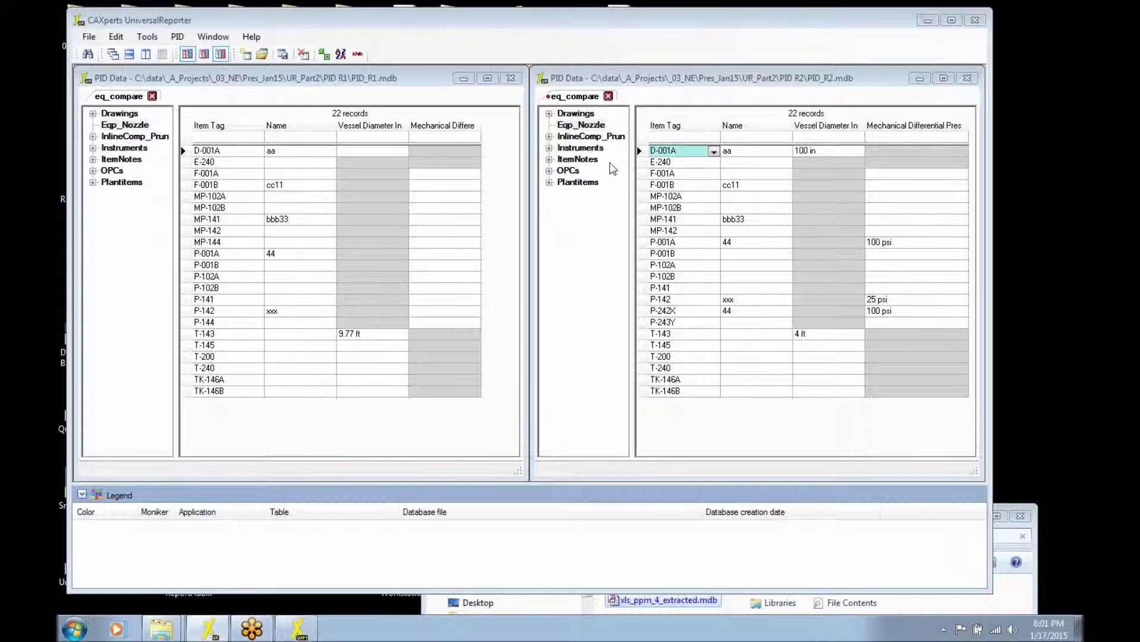
# Link the Eqp_Nozzle table of PID_R2.mdb to the one in PID_R1.mdb and widen the Database file column to show full paths
pyautogui.click(598, 131)
pyautogui.click(428, 158)
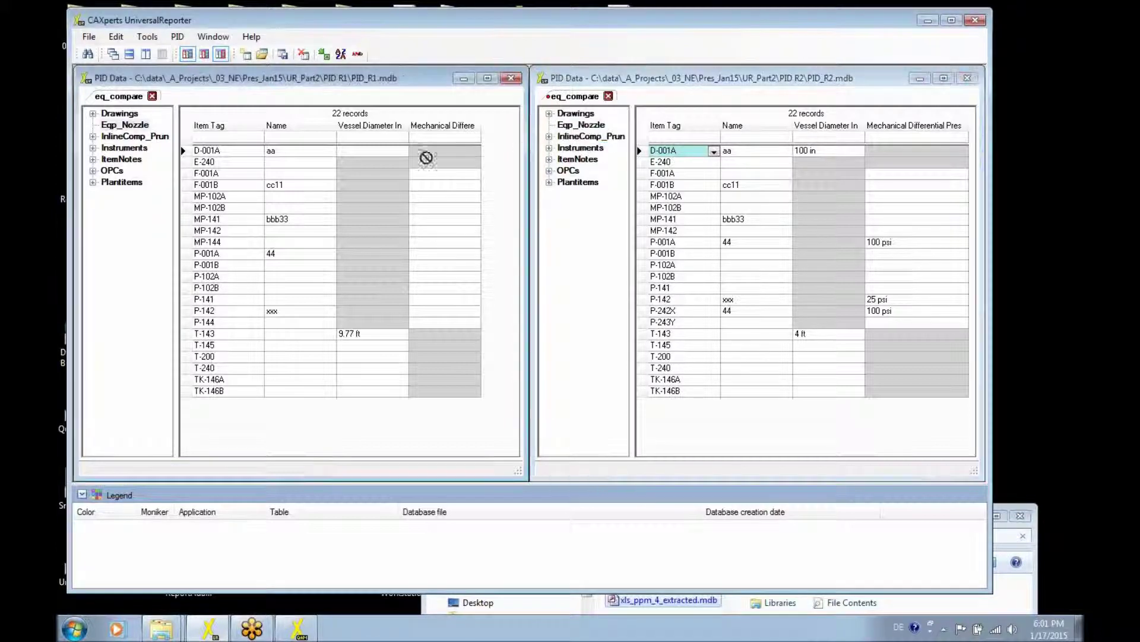
pyautogui.moveTo(138, 130); pyautogui.dragTo(138, 130)
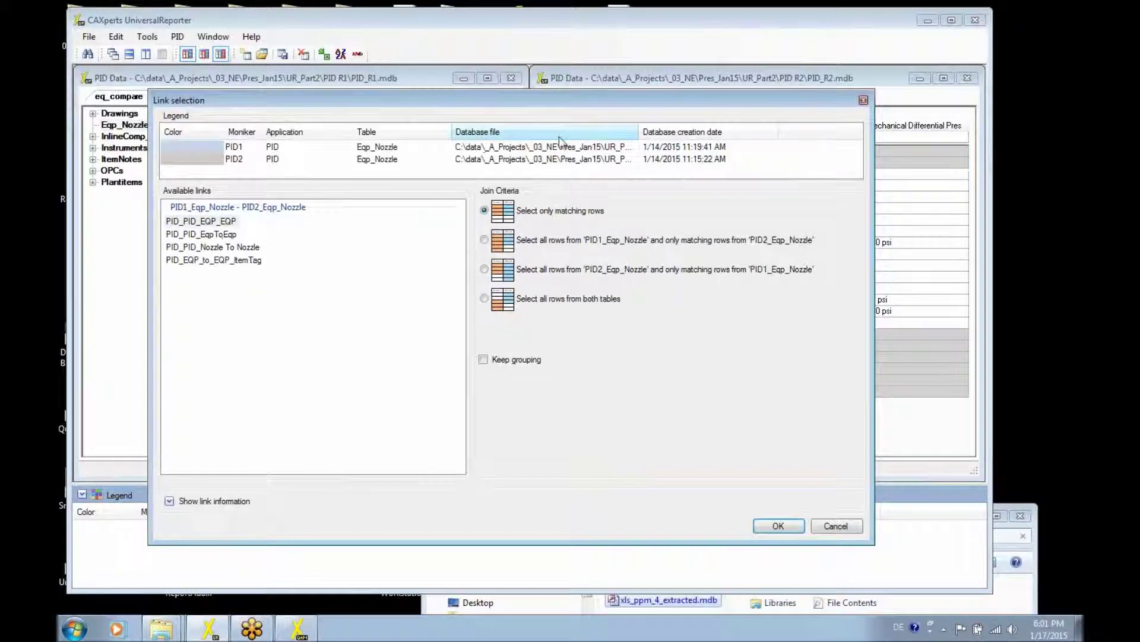
pyautogui.moveTo(640, 130); pyautogui.dragTo(770, 129)
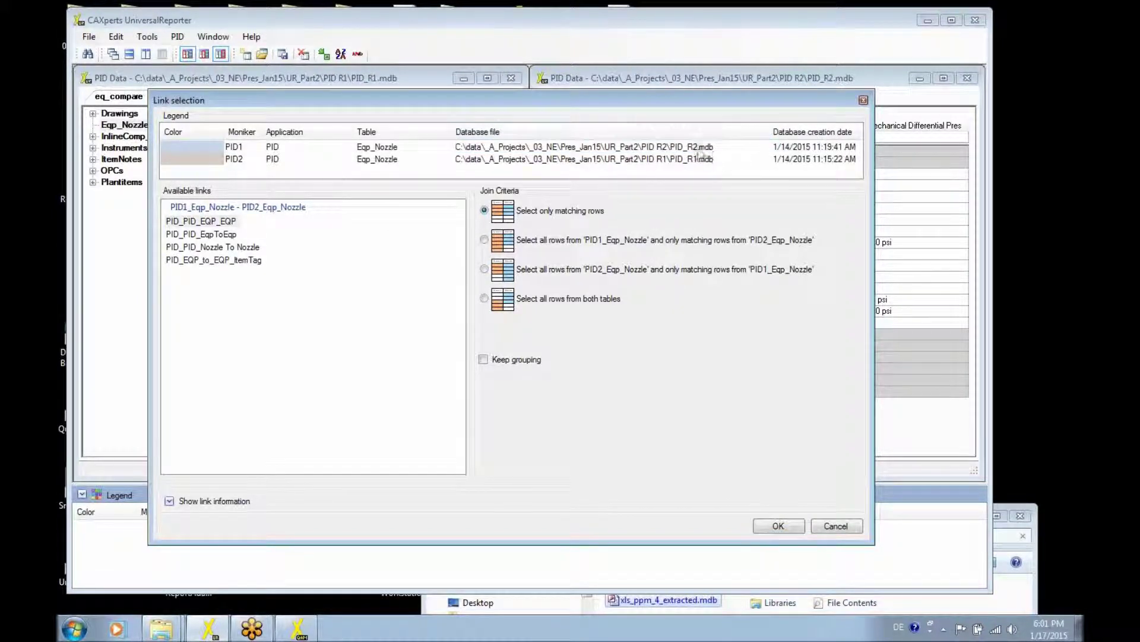
# Rename the monikers in the link legend to R2 for PID_R2.mdb and R1 for PID_R1.mdb
pyautogui.rightClick(247, 152)
pyautogui.click(286, 156)
pyautogui.write('R')
pyautogui.click(249, 161)
pyautogui.rightClick(248, 159)
pyautogui.click(270, 165)
pyautogui.write('R1')
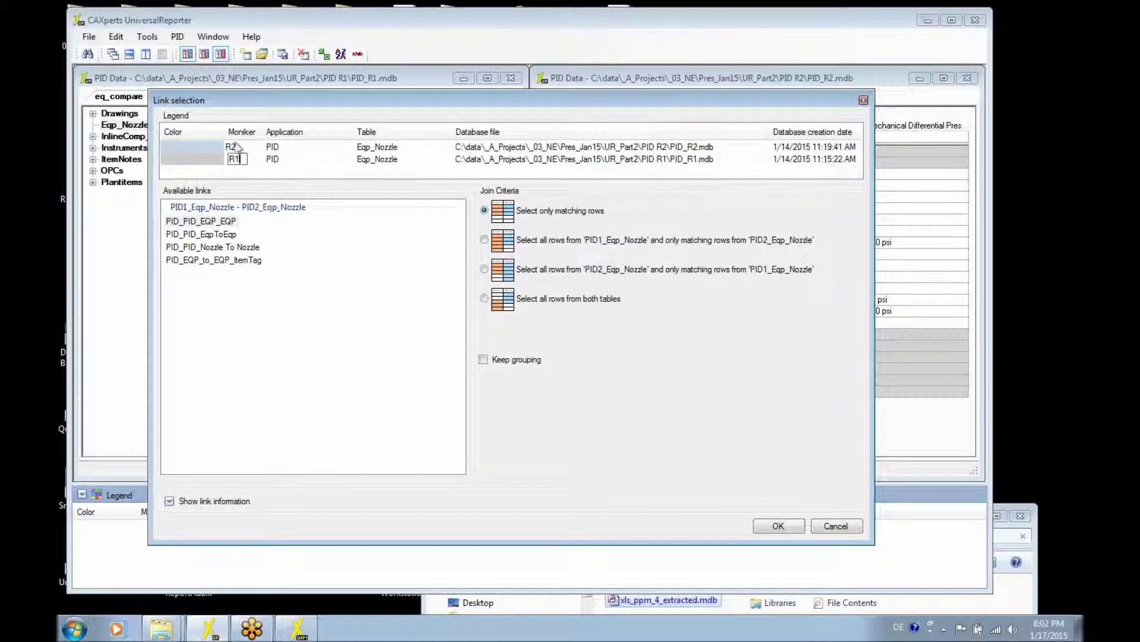
# Change the legend colour of the R1 database to light orange
pyautogui.click(215, 160)
pyautogui.rightClick(215, 159)
pyautogui.moveTo(272, 187)
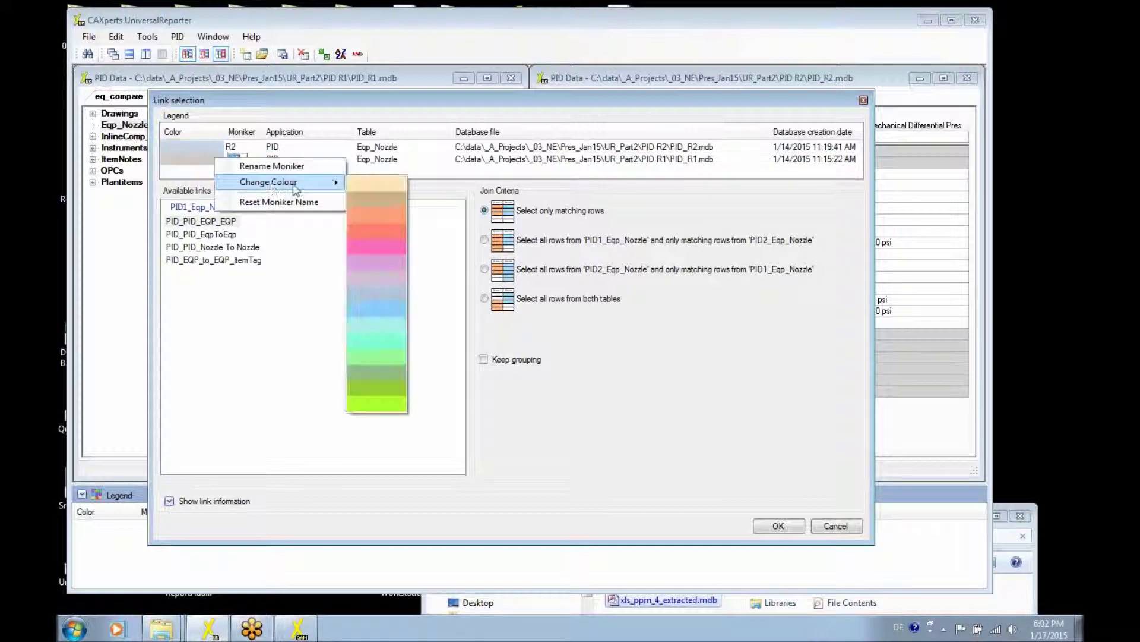
pyautogui.click(356, 184)
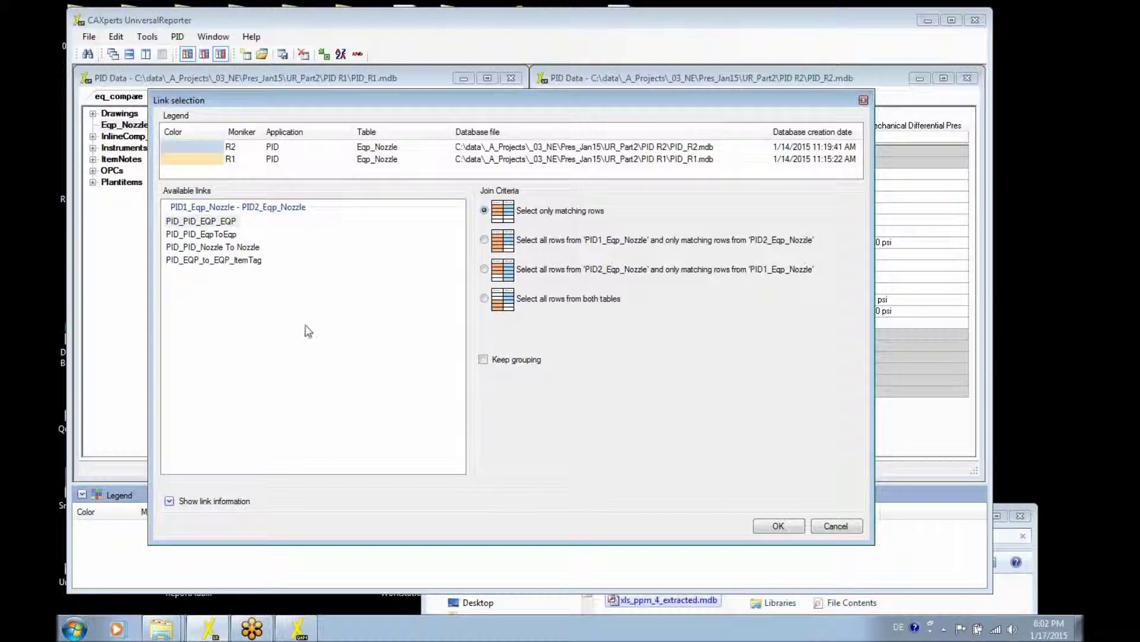
# Join the tables with the PID_EQP_to_EQP_ItemTag link, selecting all rows from both tables
pyautogui.click(224, 261)
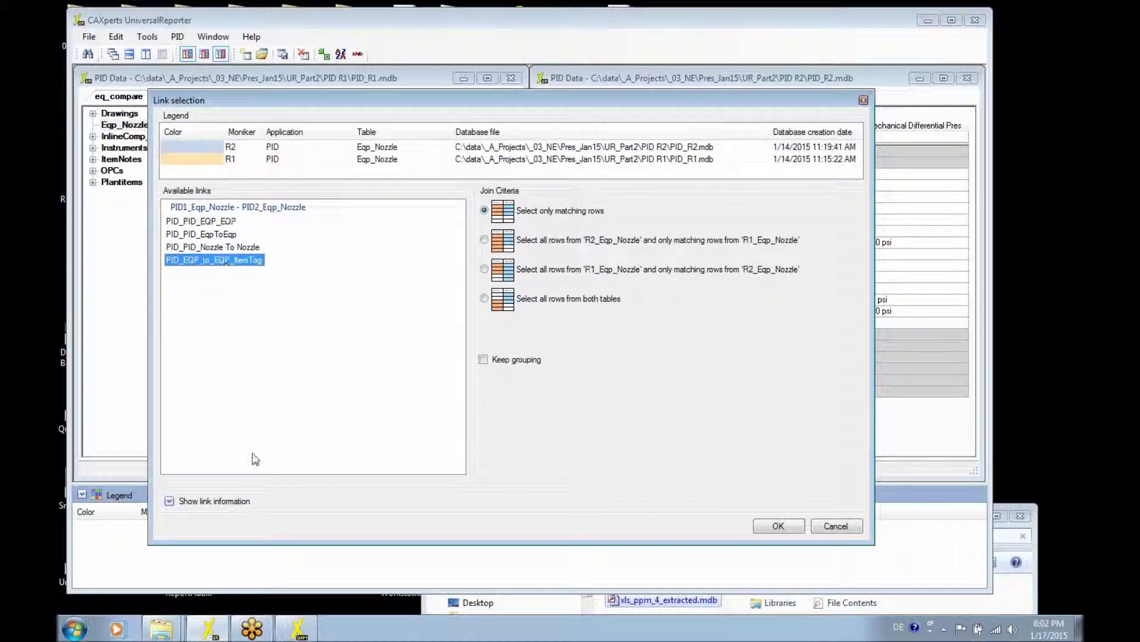
pyautogui.click(243, 500)
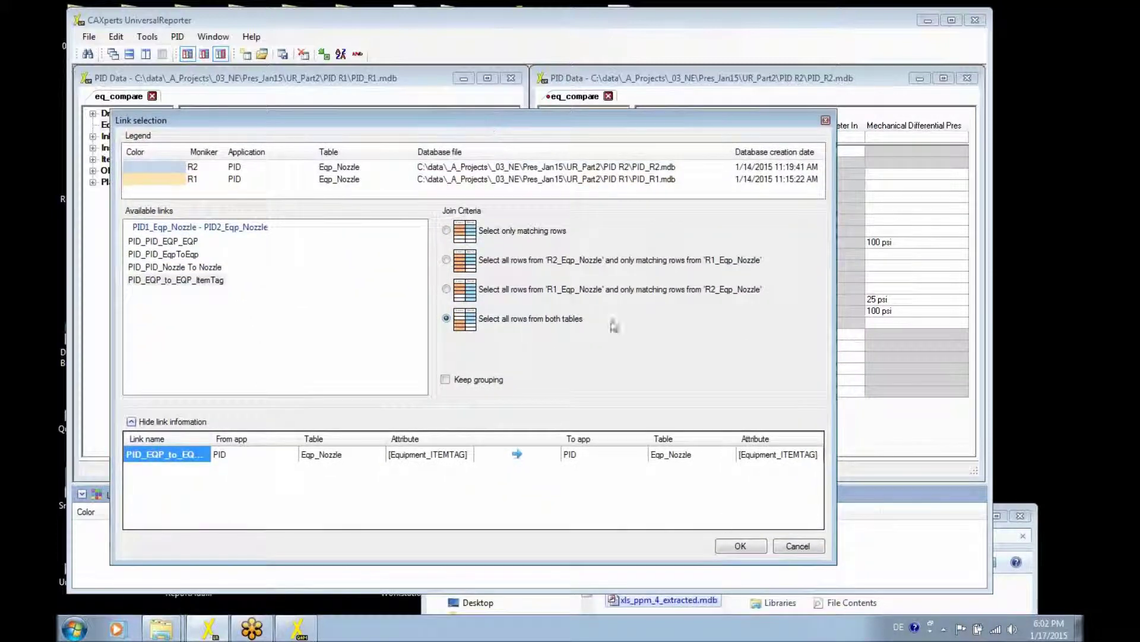
pyautogui.click(743, 550)
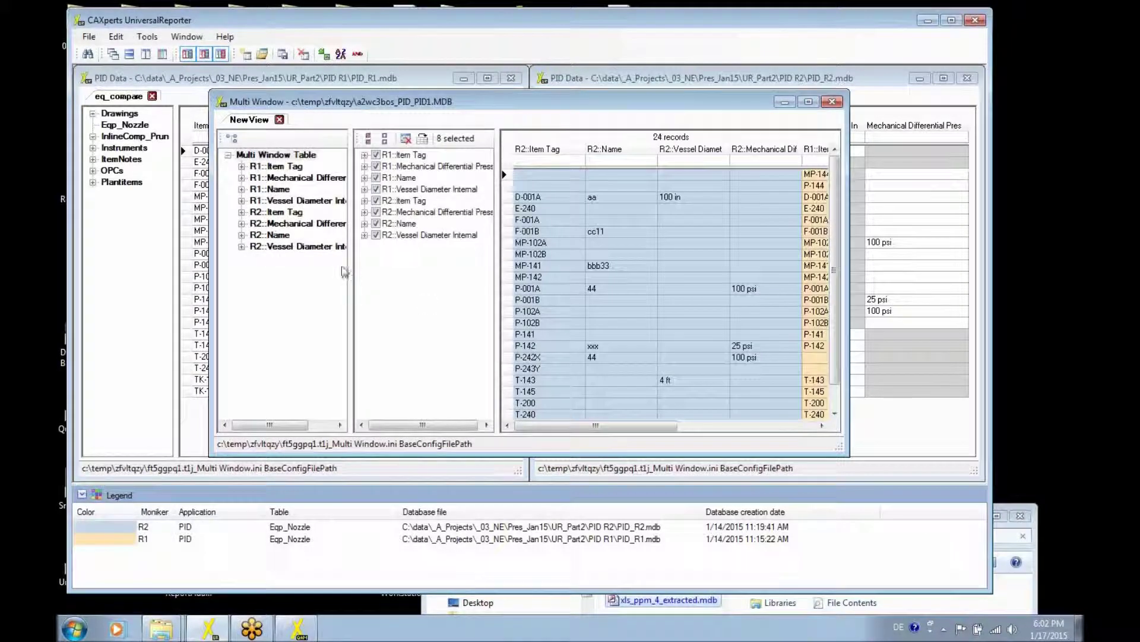
# Enlarge the data grid of the Multi Window and arrange the matching R2 and R1 columns side by side
pyautogui.moveTo(210, 264); pyautogui.dragTo(108, 264)
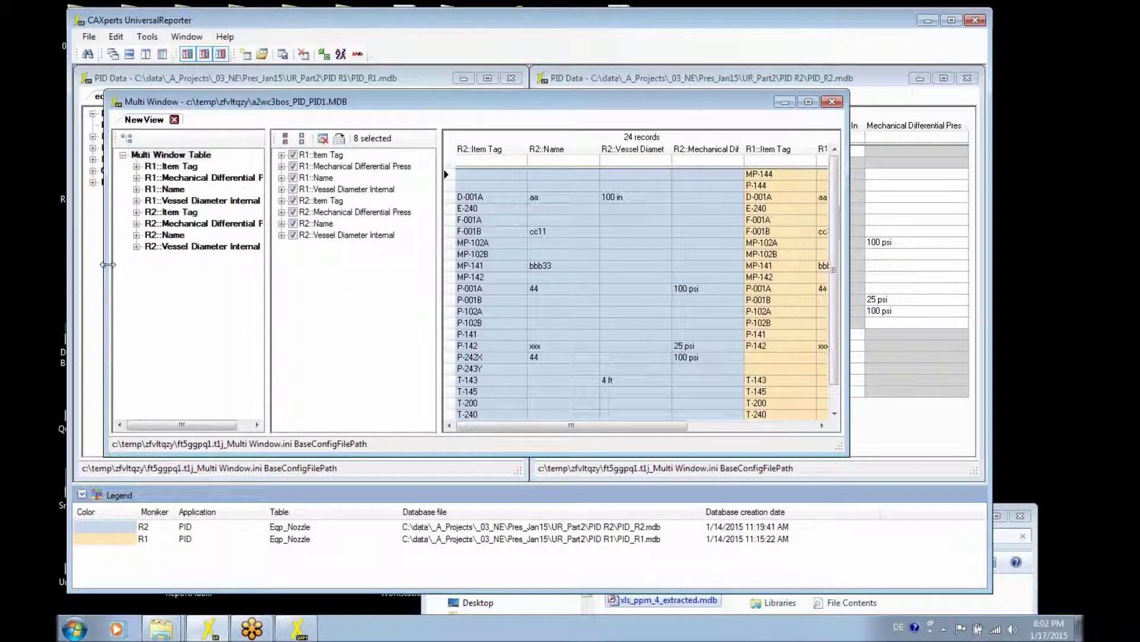
pyautogui.moveTo(268, 335); pyautogui.dragTo(204, 335)
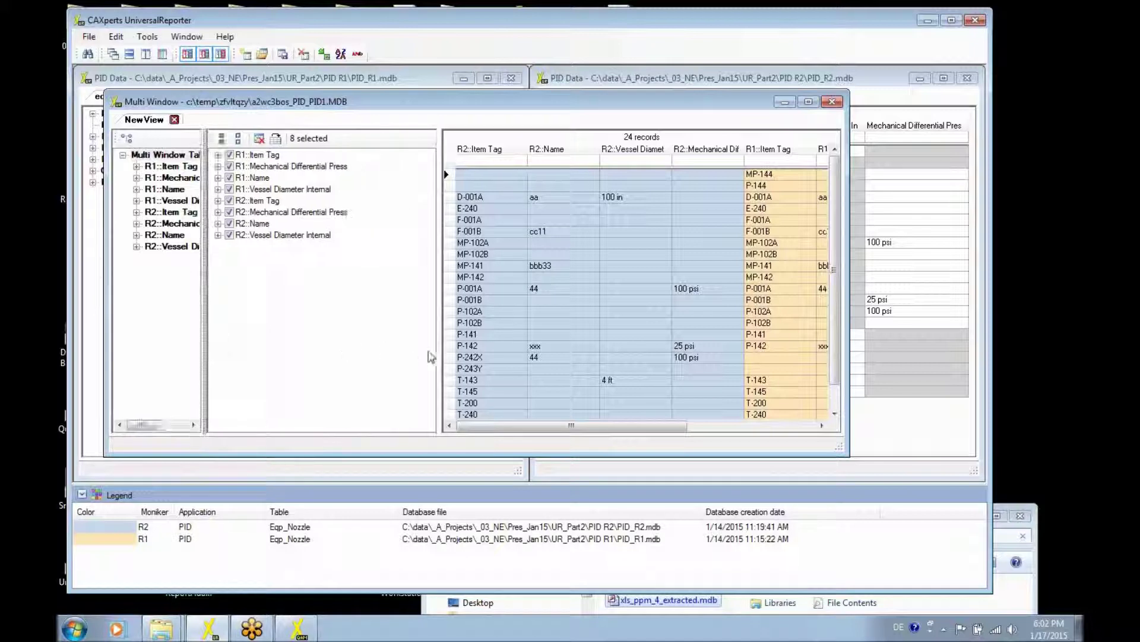
pyautogui.moveTo(440, 356); pyautogui.dragTo(328, 355)
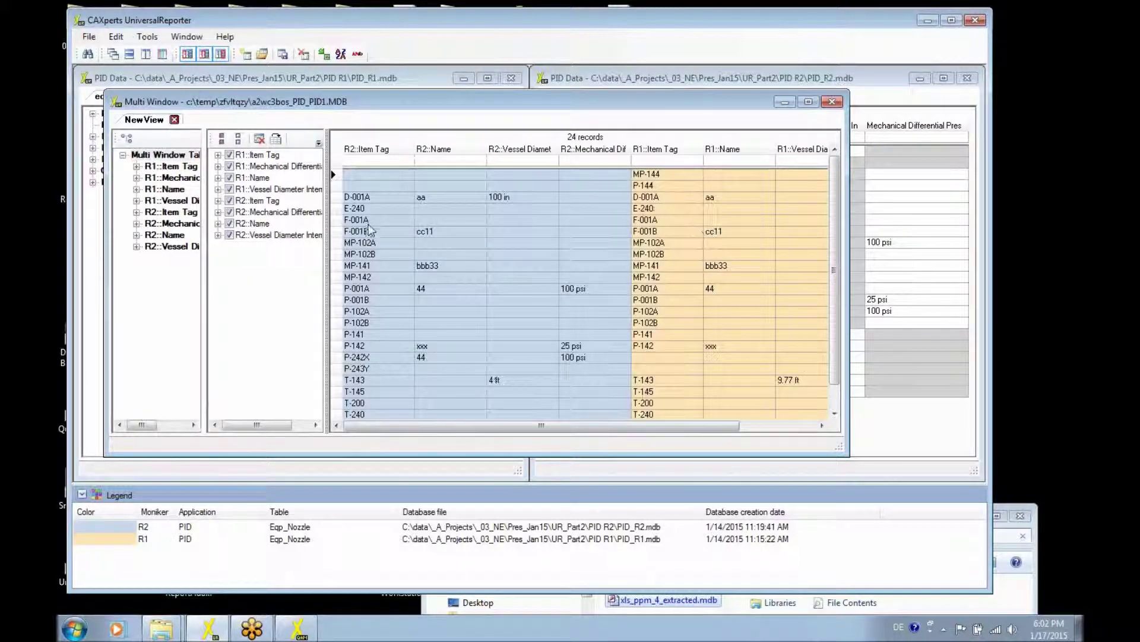
pyautogui.click(275, 138)
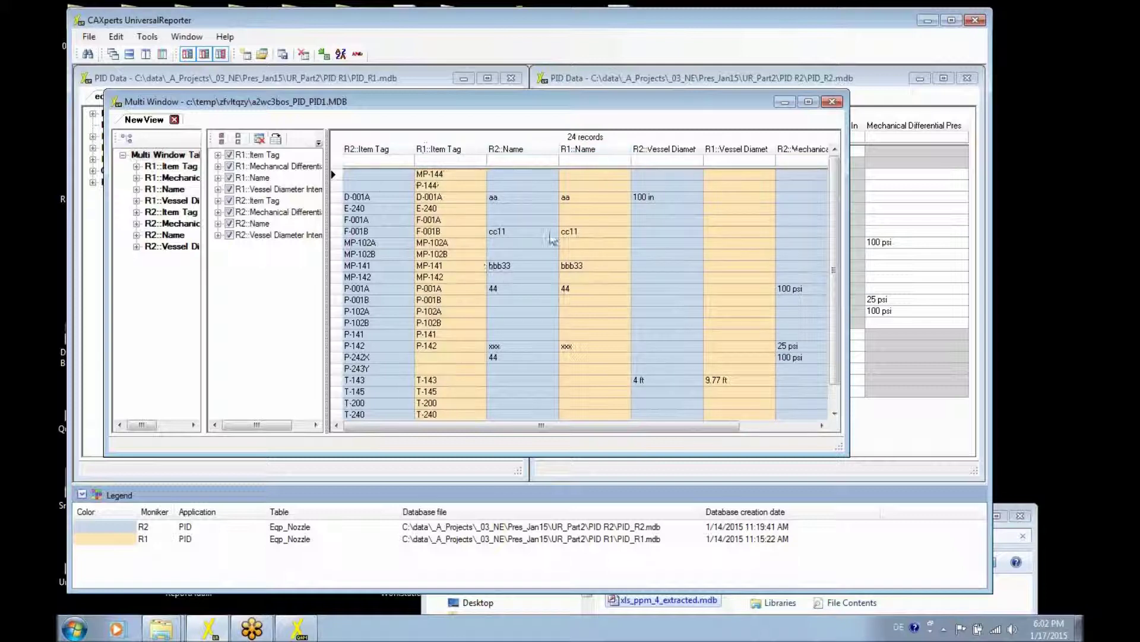
# Compare differences of the R2 vessel diameter column with R1::Vessel Diameter Internal, and clear the column filter
pyautogui.moveTo(599, 426); pyautogui.dragTo(689, 416)
pyautogui.rightClick(658, 380)
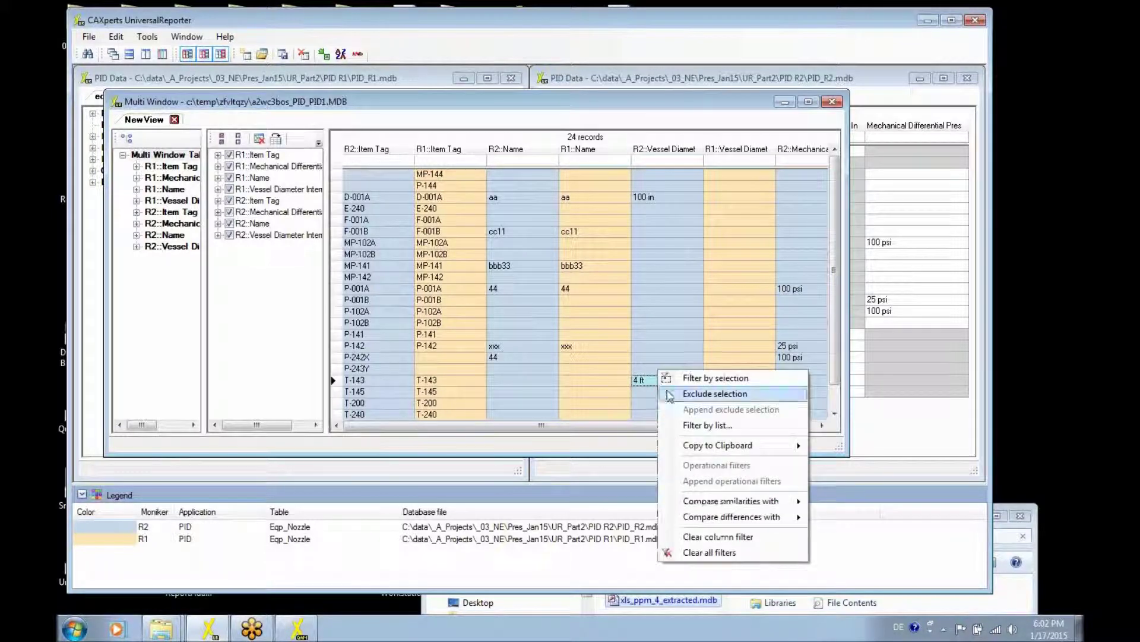
pyautogui.moveTo(762, 524)
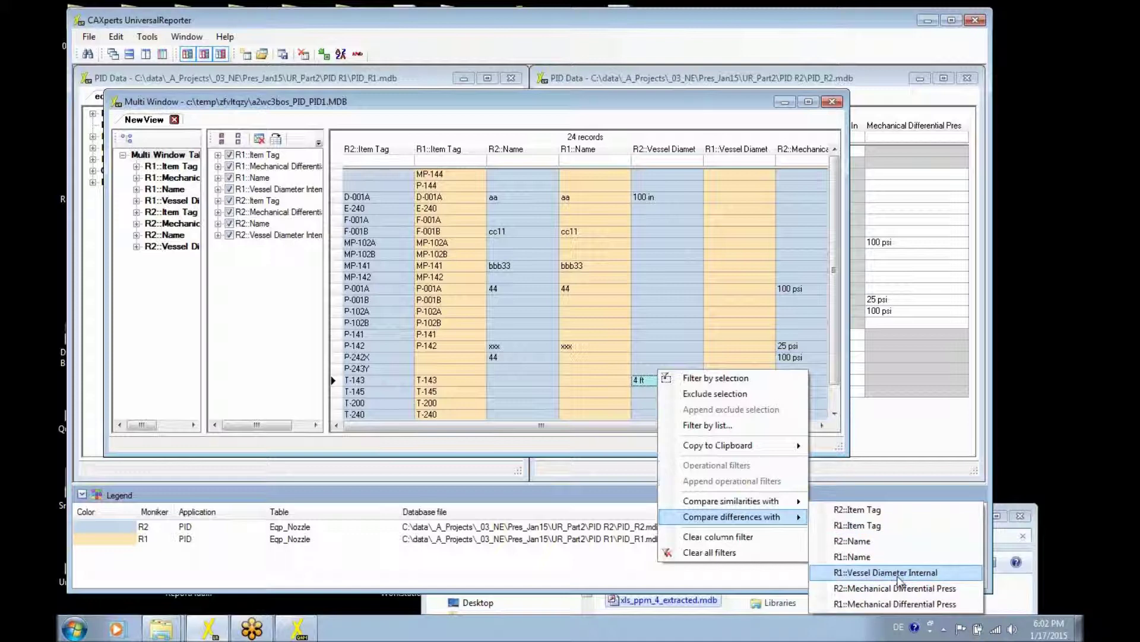
pyautogui.click(886, 572)
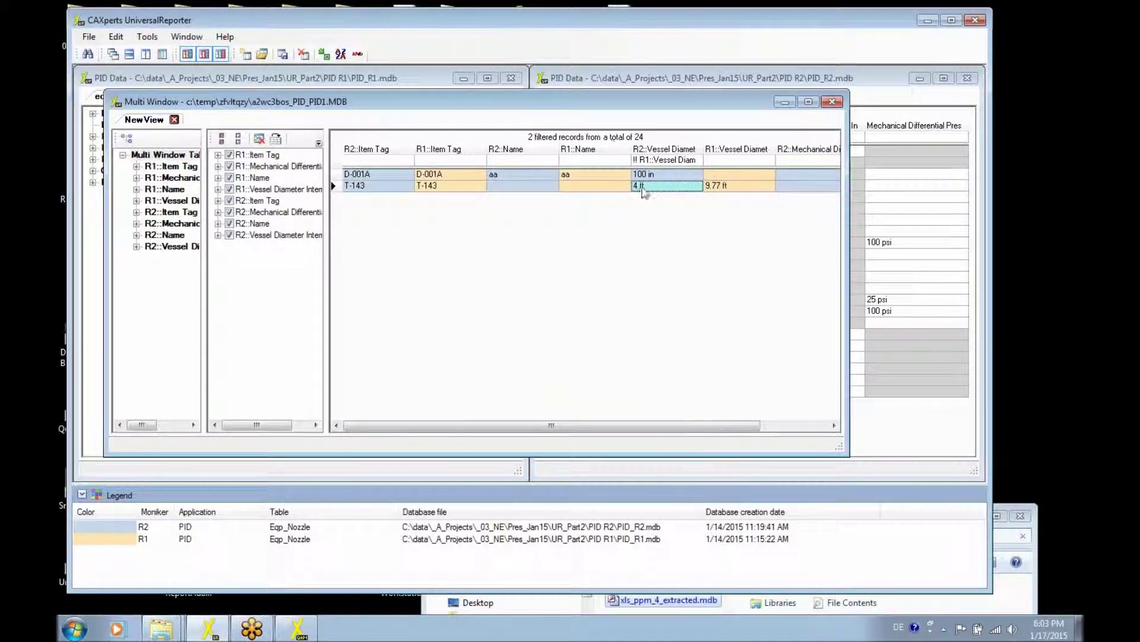
pyautogui.rightClick(644, 190)
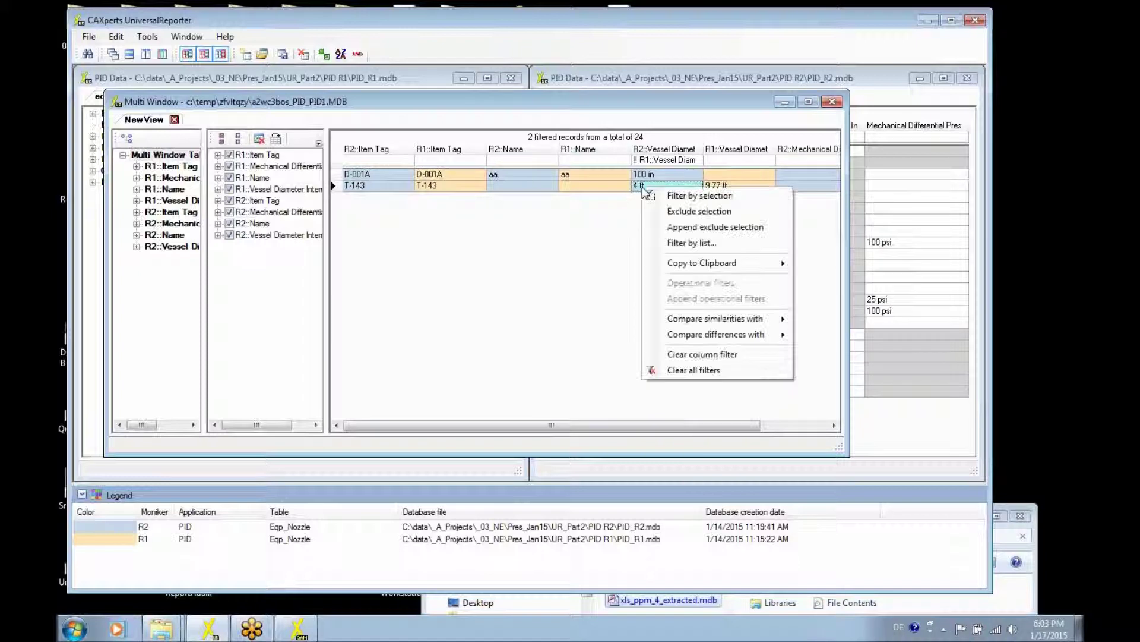
pyautogui.click(726, 354)
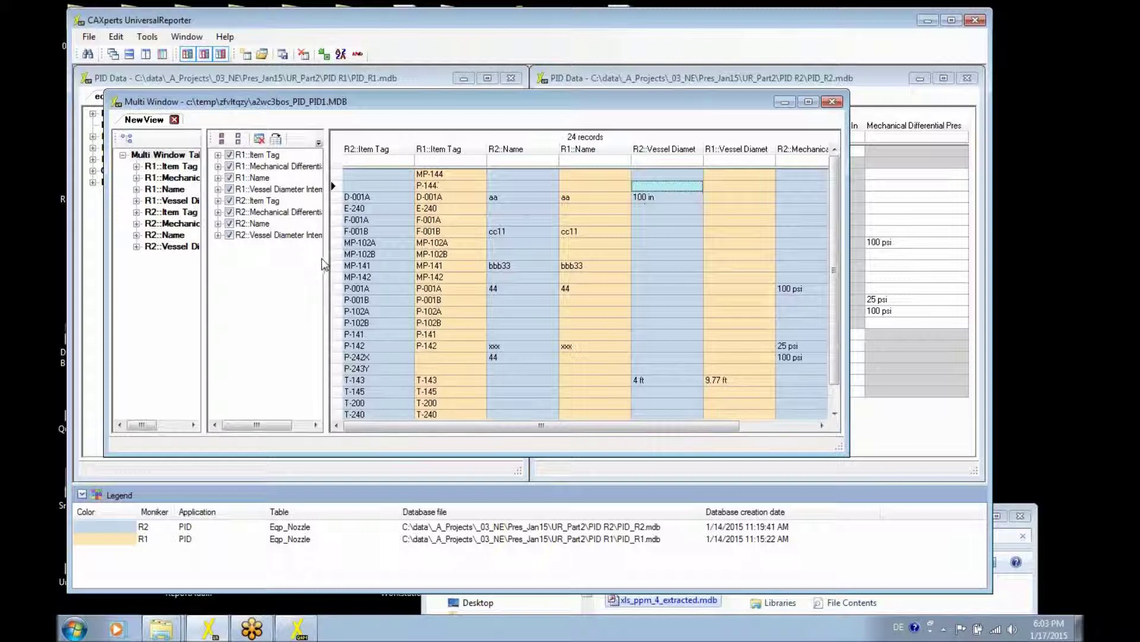
# Apply the Auto compare rule to the Multi Window table, showing different rows only, and give the result grid more room
pyautogui.rightClick(173, 159)
pyautogui.moveTo(239, 314)
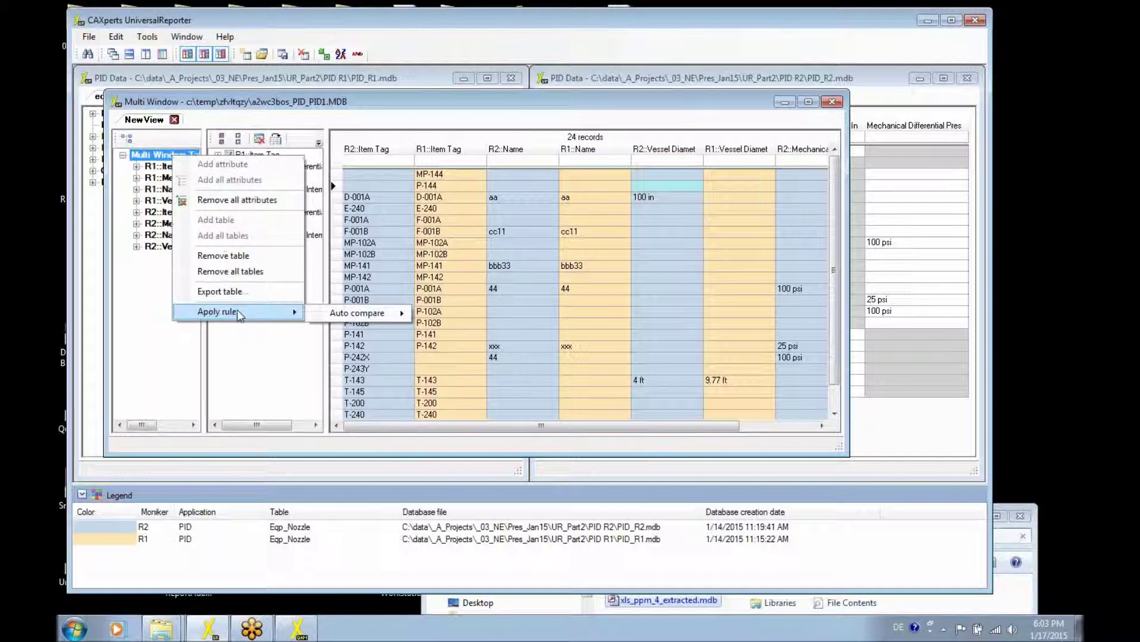
pyautogui.moveTo(348, 320)
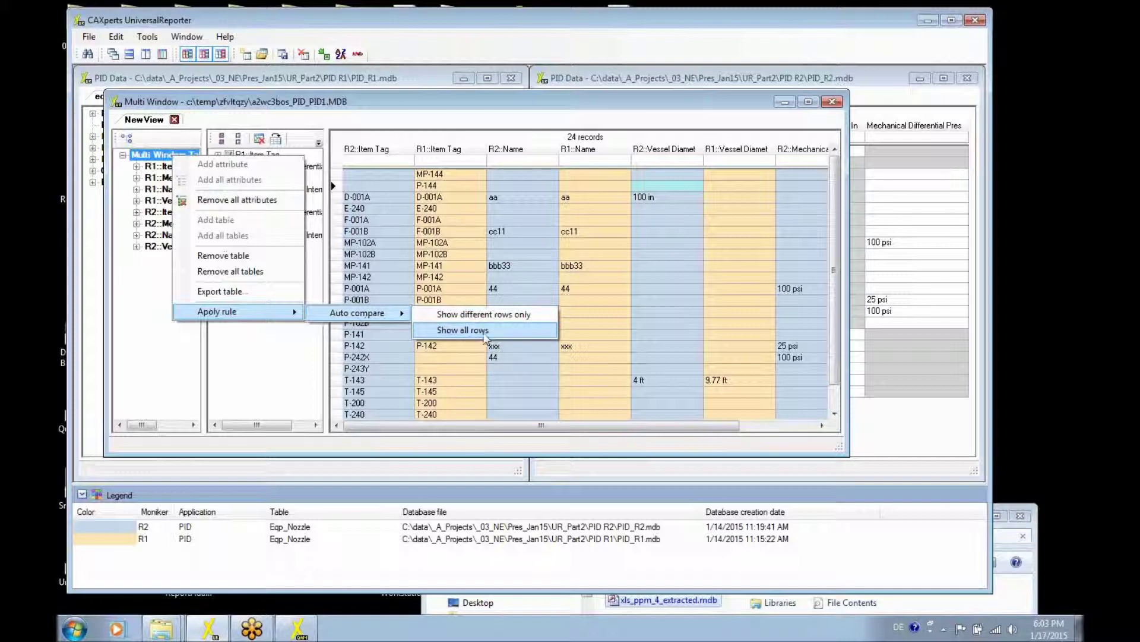
pyautogui.click(494, 317)
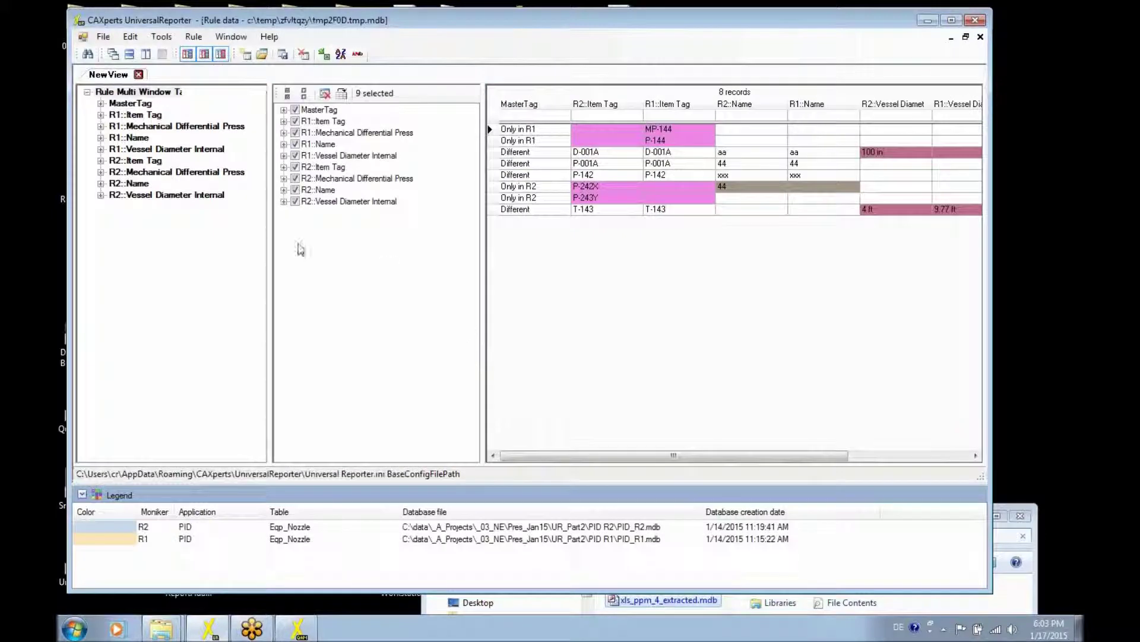
pyautogui.click(220, 54)
pyautogui.moveTo(269, 159); pyautogui.dragTo(204, 161)
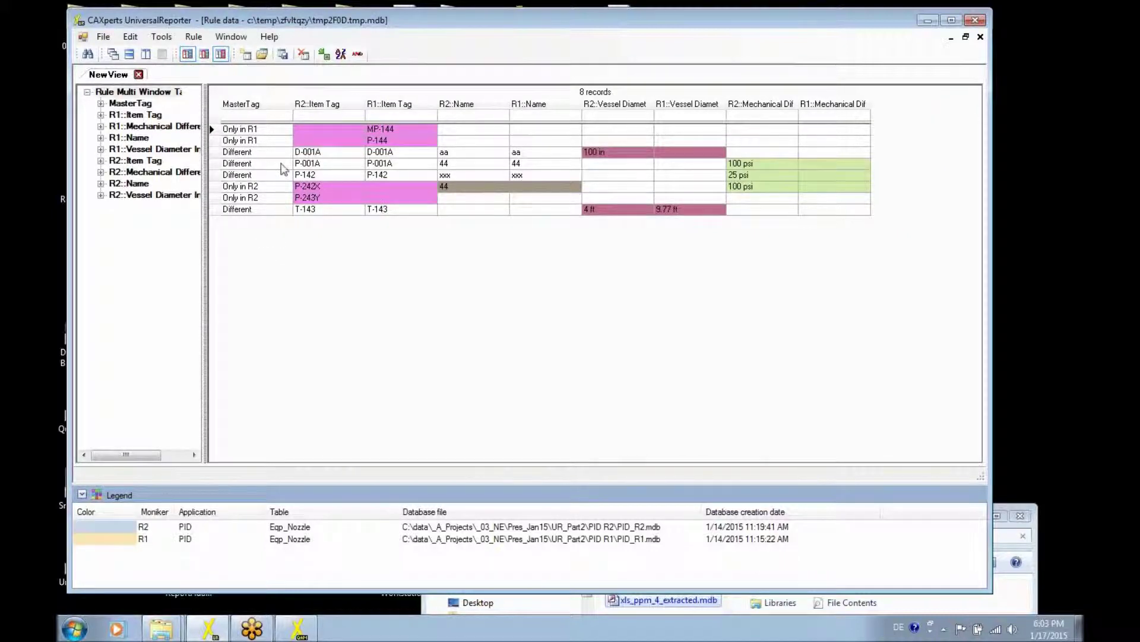
# Filter the MasterTag column by Different, Only in R1 and Only in R2 in turn, and clear all filters
pyautogui.click(287, 116)
pyautogui.click(252, 162)
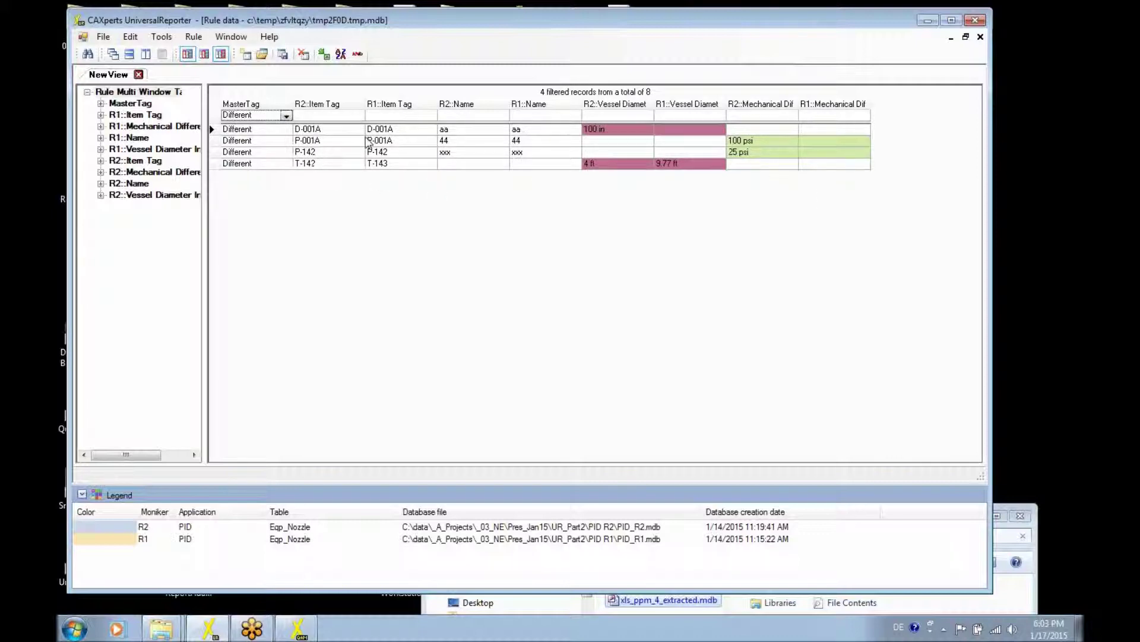
pyautogui.click(286, 116)
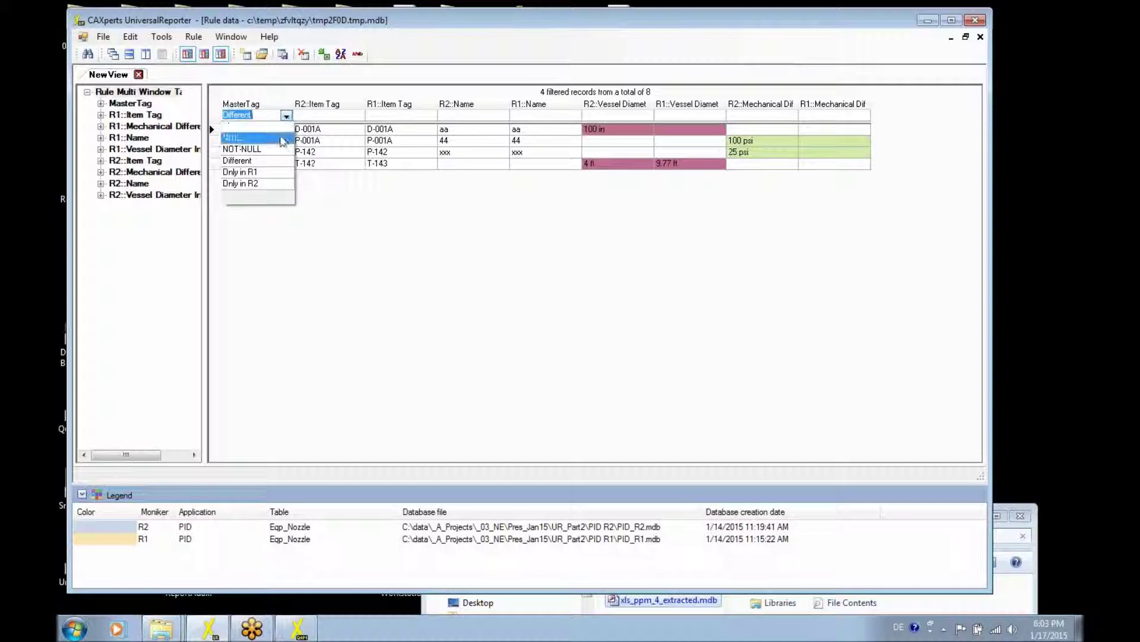
pyautogui.click(240, 172)
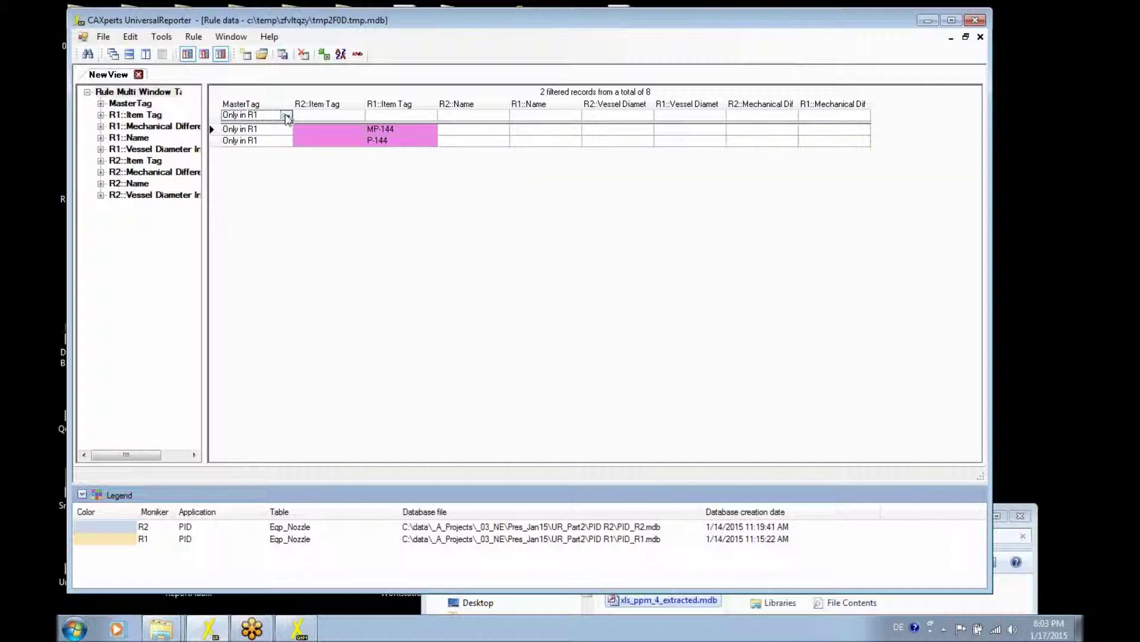
pyautogui.click(287, 117)
pyautogui.click(262, 189)
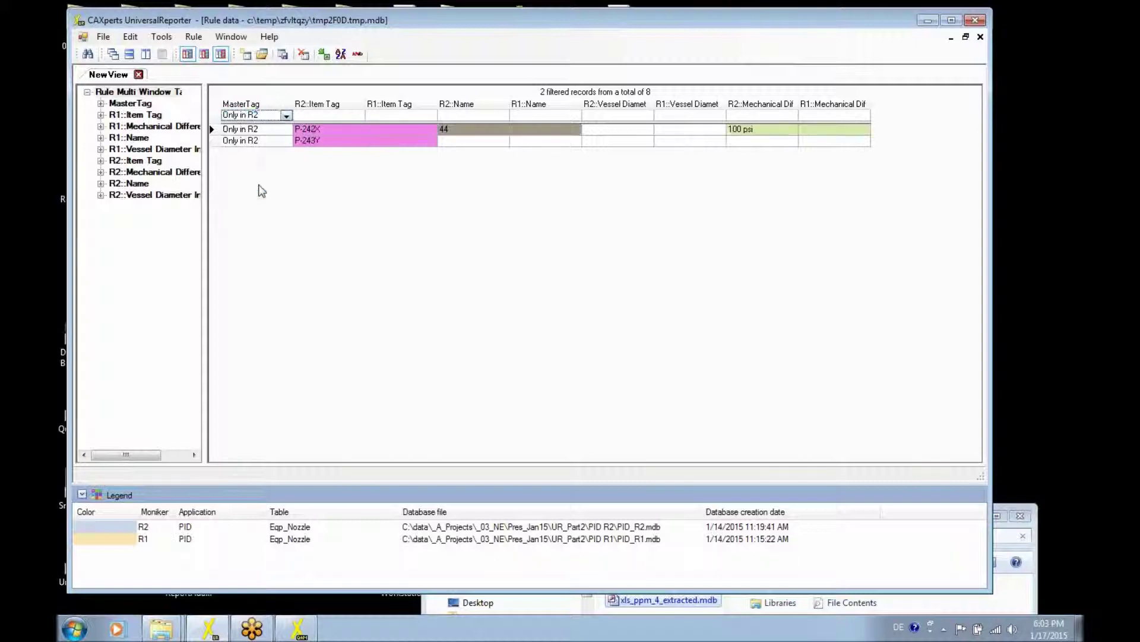
pyautogui.rightClick(263, 143)
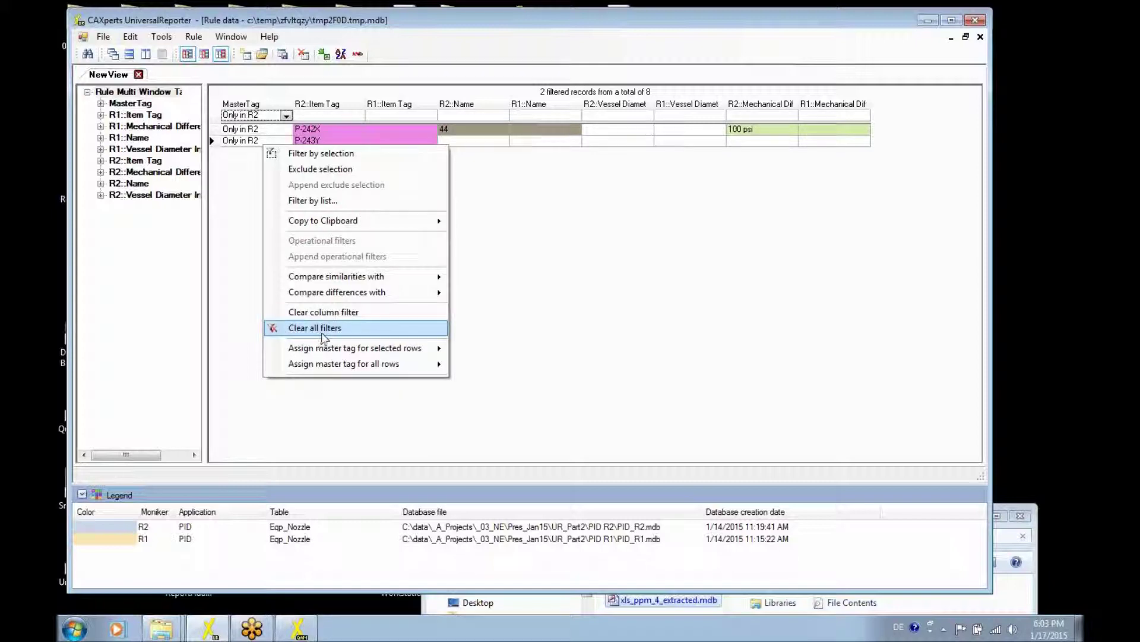
pyautogui.click(315, 331)
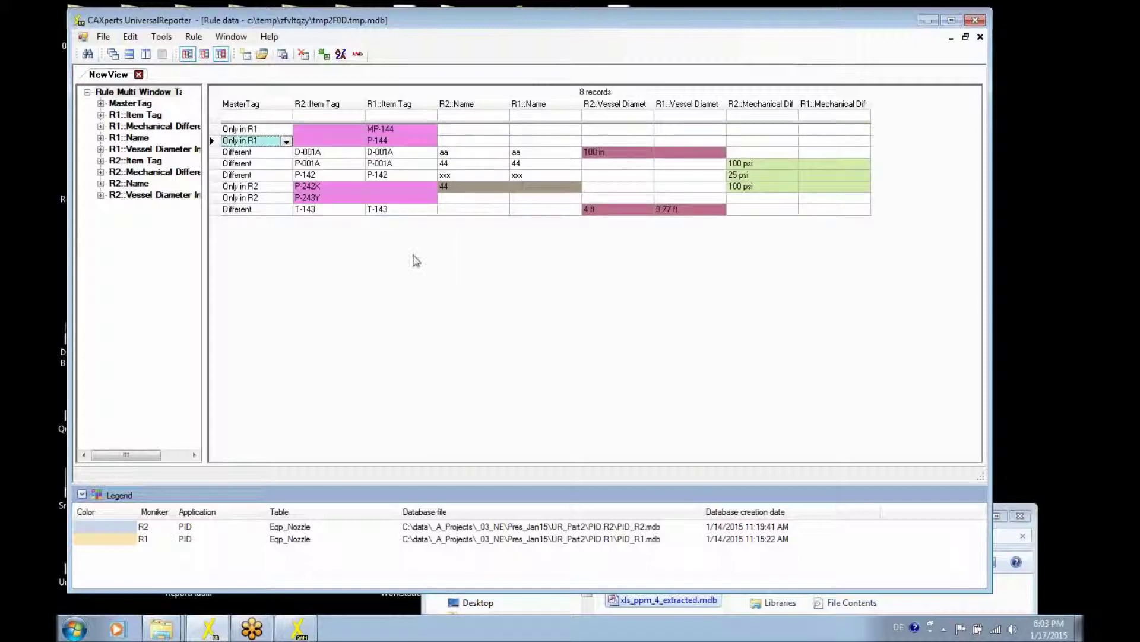
# Create an Excel report of the comparison grid with colour and no template, view it and close Excel
pyautogui.click(324, 55)
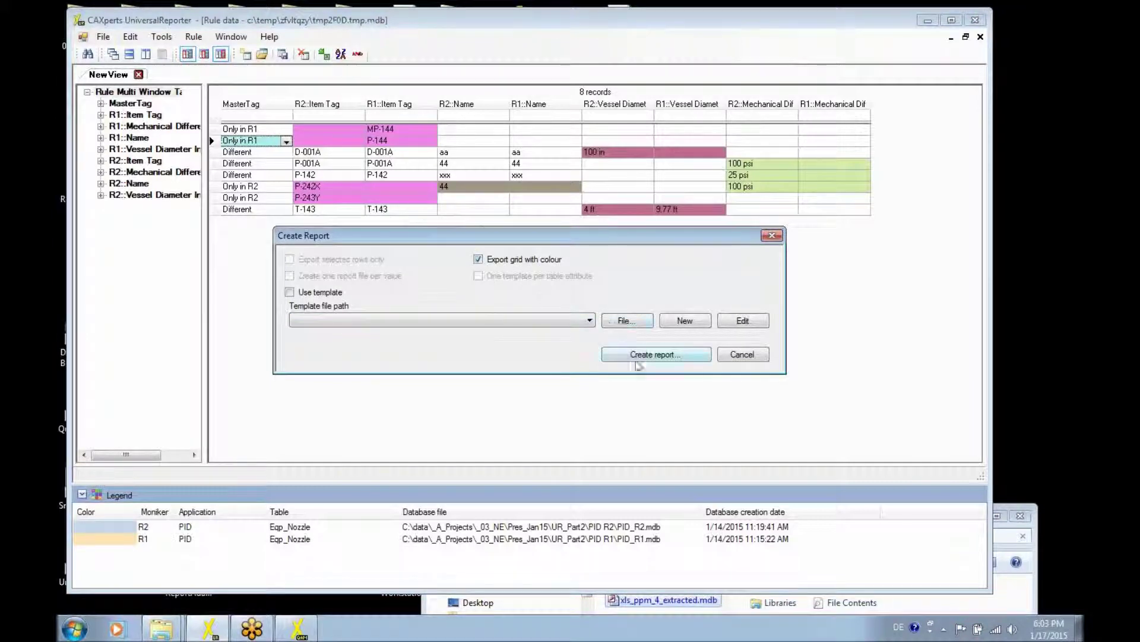
pyautogui.click(643, 355)
pyautogui.click(887, 590)
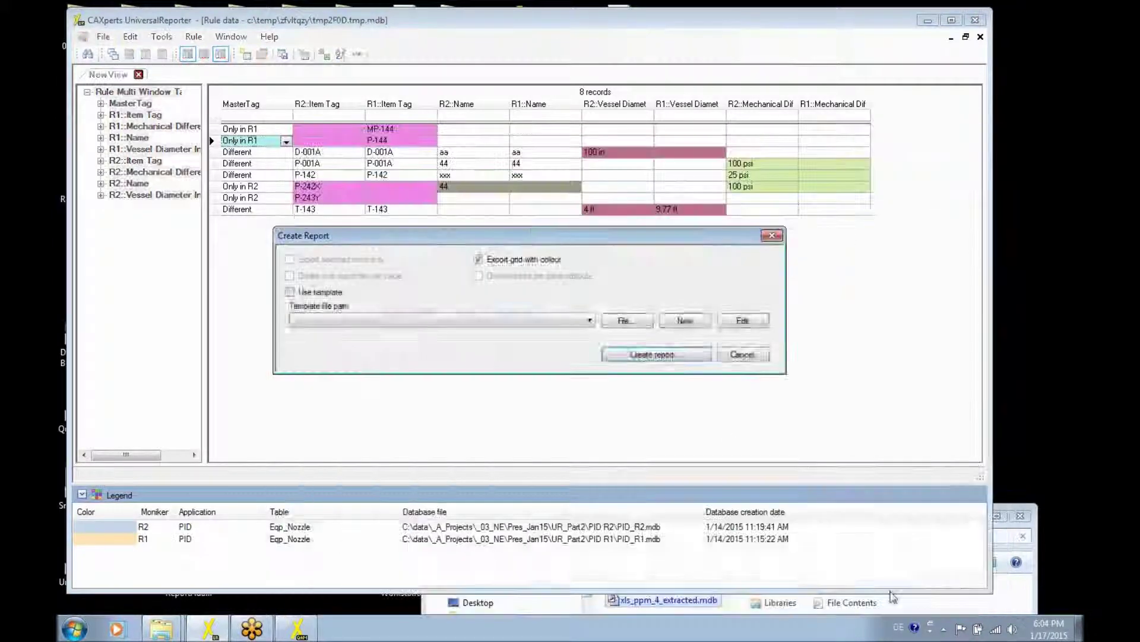
pyautogui.click(548, 361)
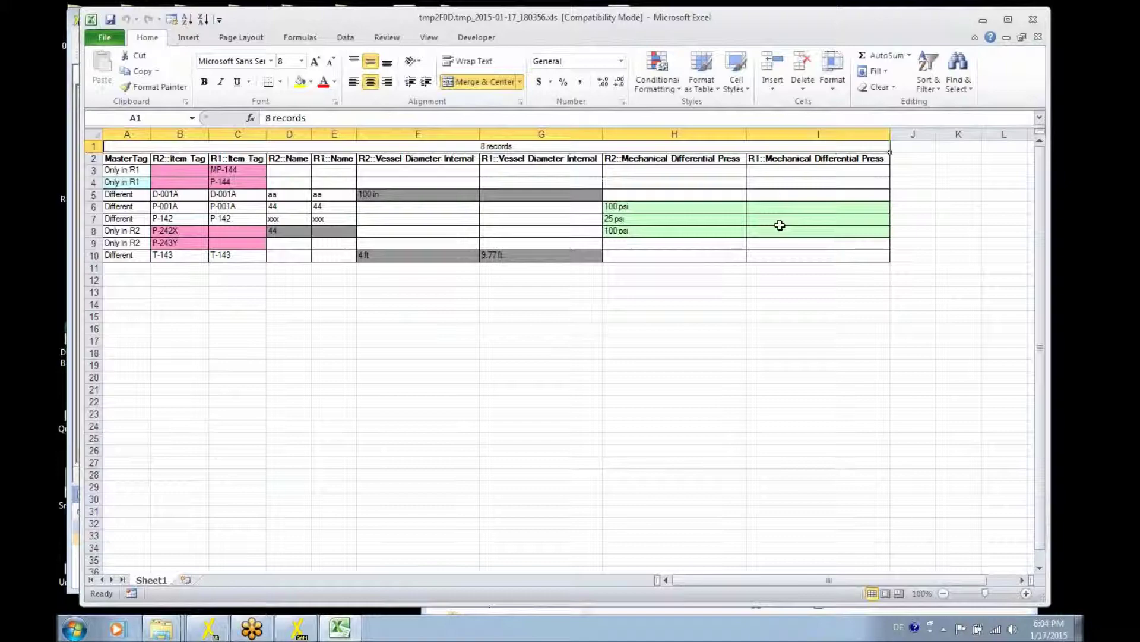
pyautogui.click(1034, 19)
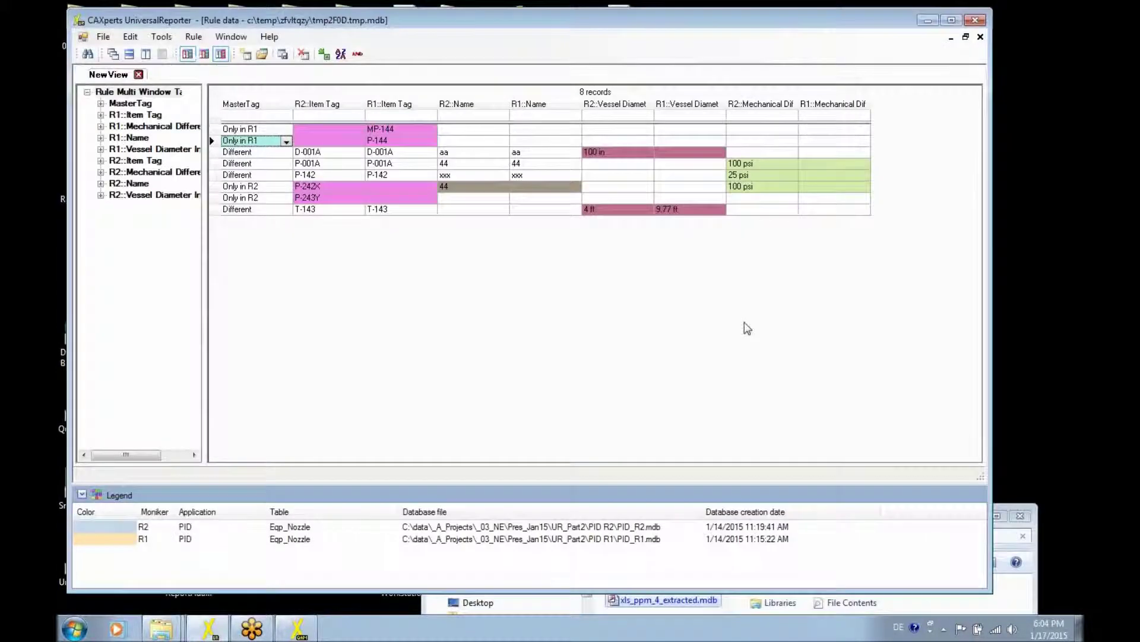
# Close the Rule data and Multi Window results without saving their changed views
pyautogui.click(980, 36)
pyautogui.click(626, 367)
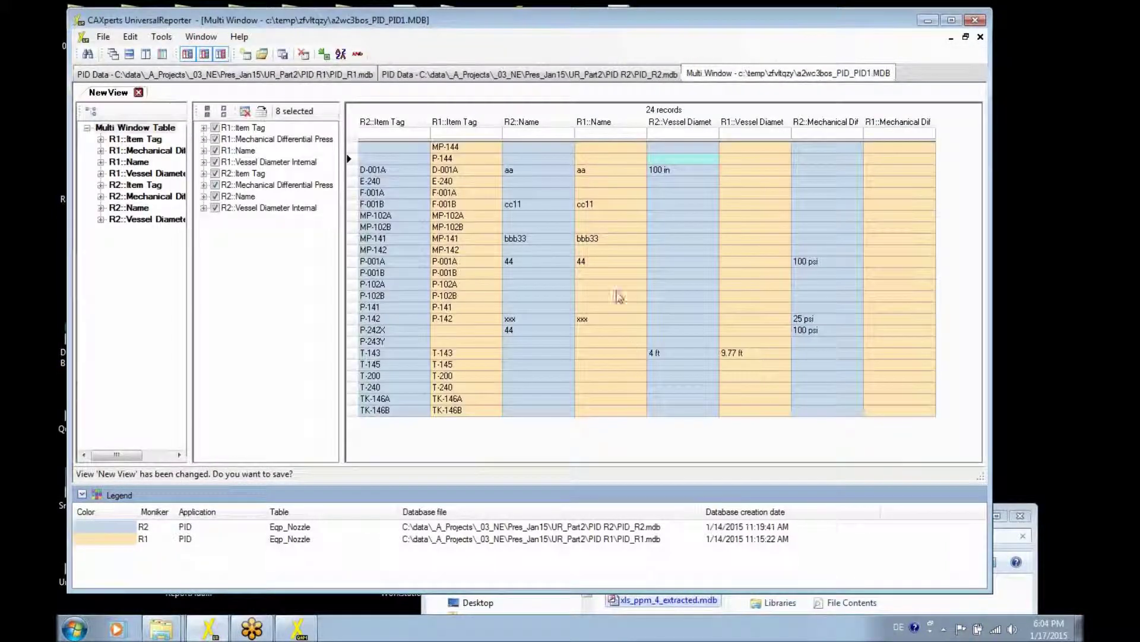
pyautogui.middleClick(832, 76)
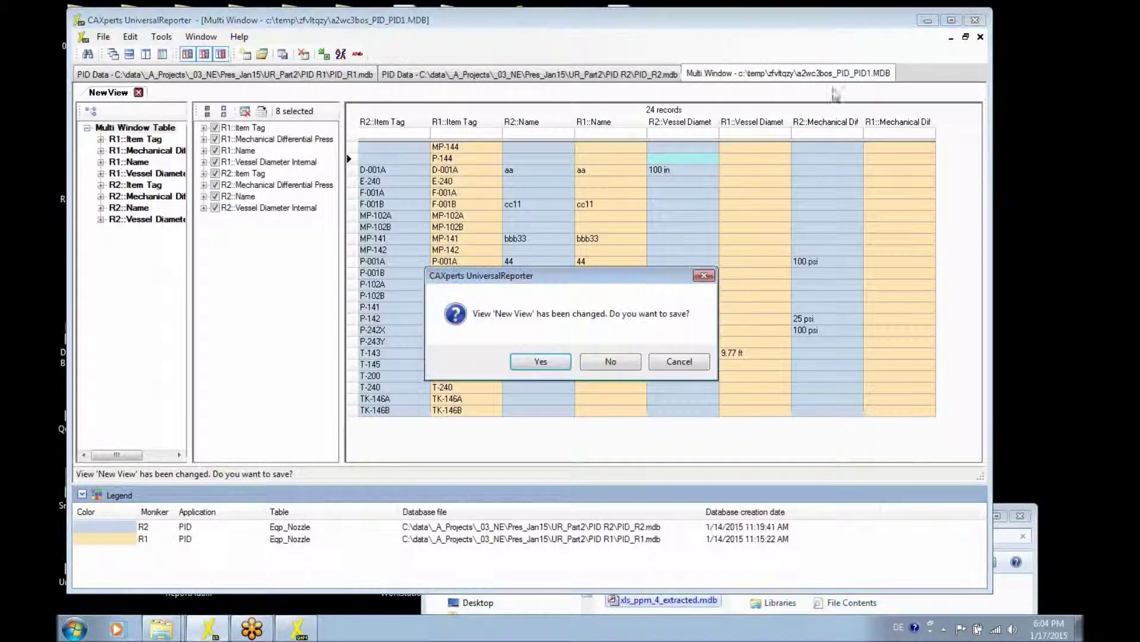
pyautogui.click(632, 364)
# Close the PID Data windows of both revisions, R1 and R2, without saving the changed eq_compare views
pyautogui.rightClick(646, 79)
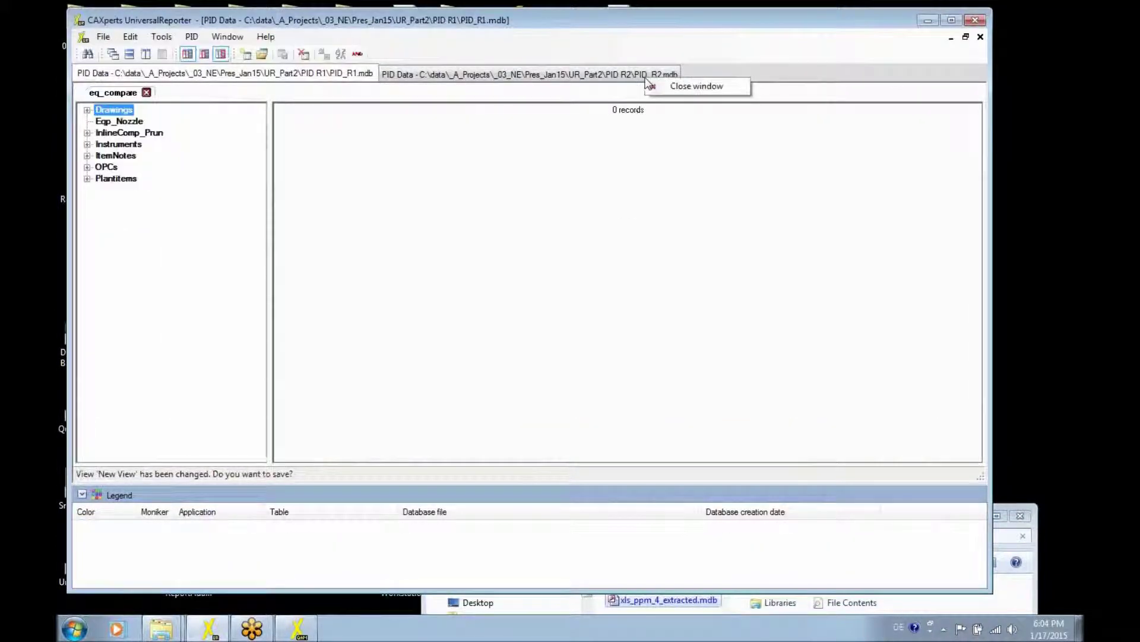
pyautogui.click(668, 88)
pyautogui.click(610, 366)
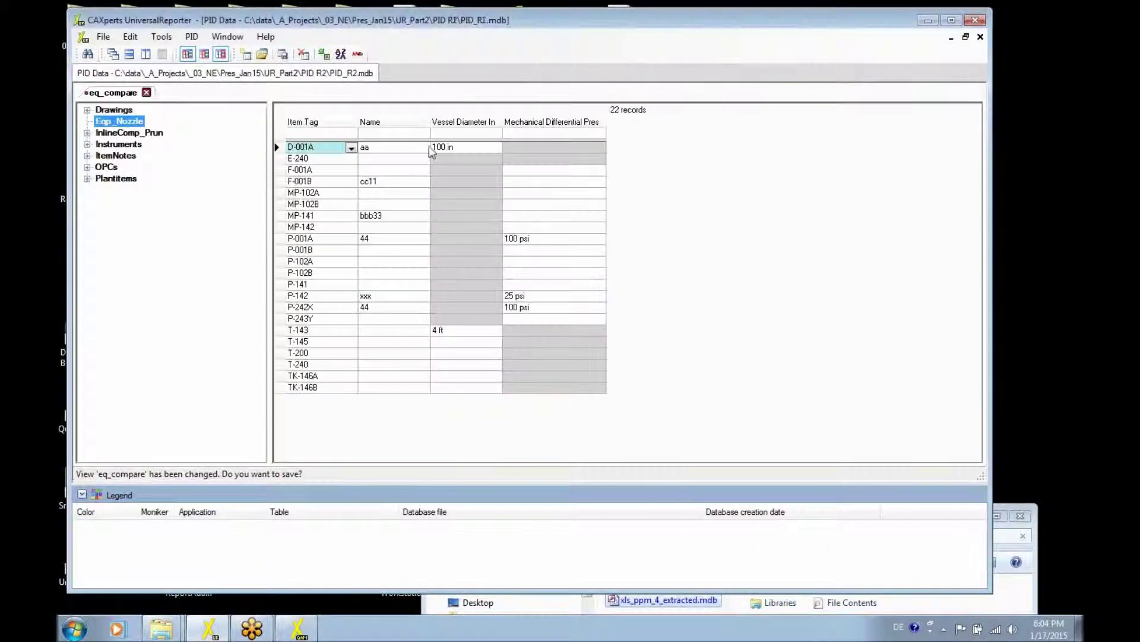
pyautogui.rightClick(365, 82)
pyautogui.click(393, 89)
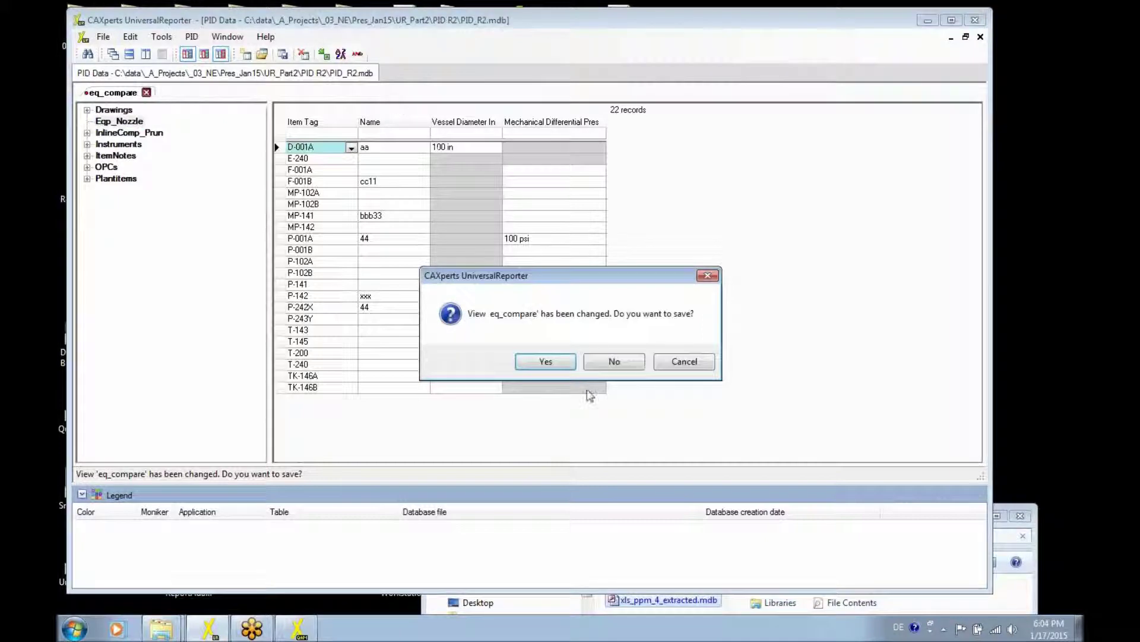
pyautogui.click(612, 367)
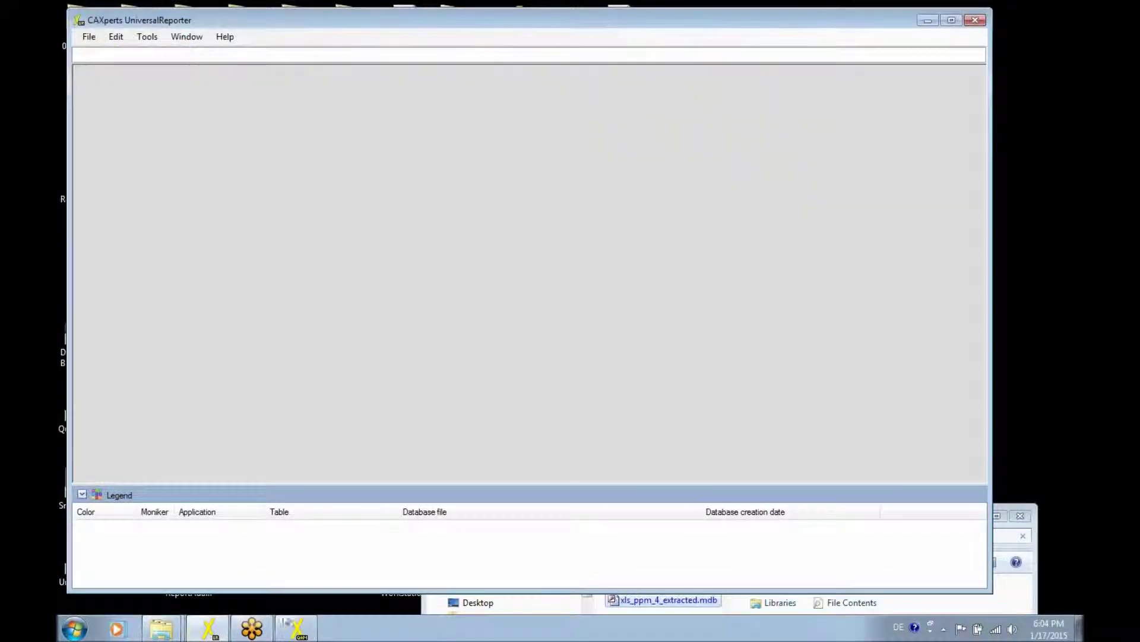
# Switch to Windows Explorer and open the folder C:\data\_A_Projects\_03_NE\Pres_Jan15\UR_Part3
pyautogui.moveTo(179, 629)
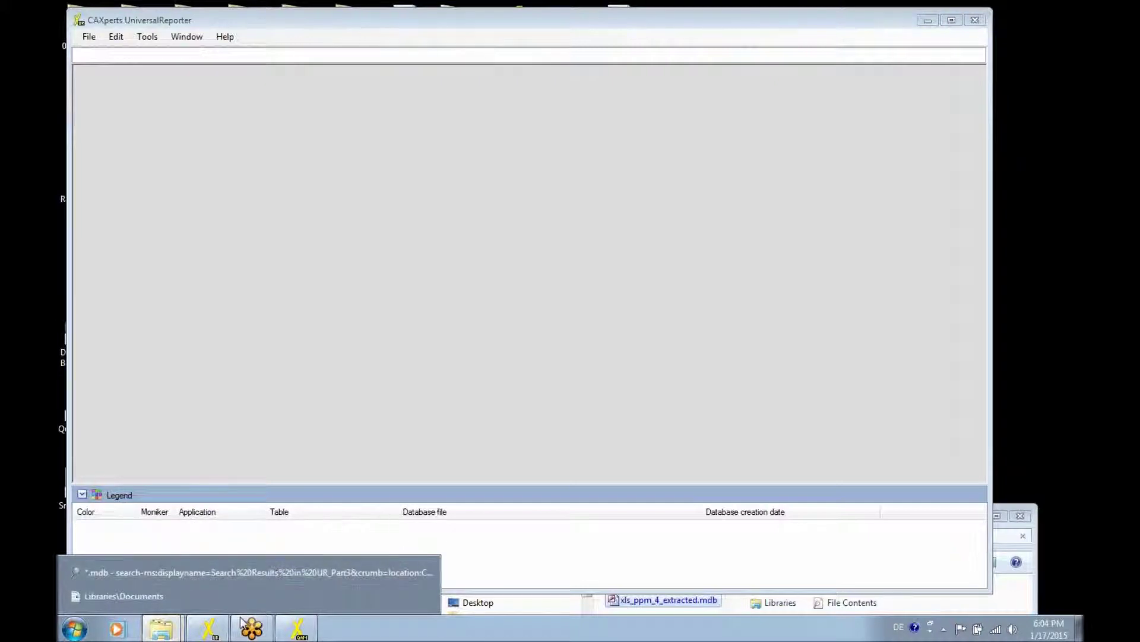
pyautogui.click(113, 621)
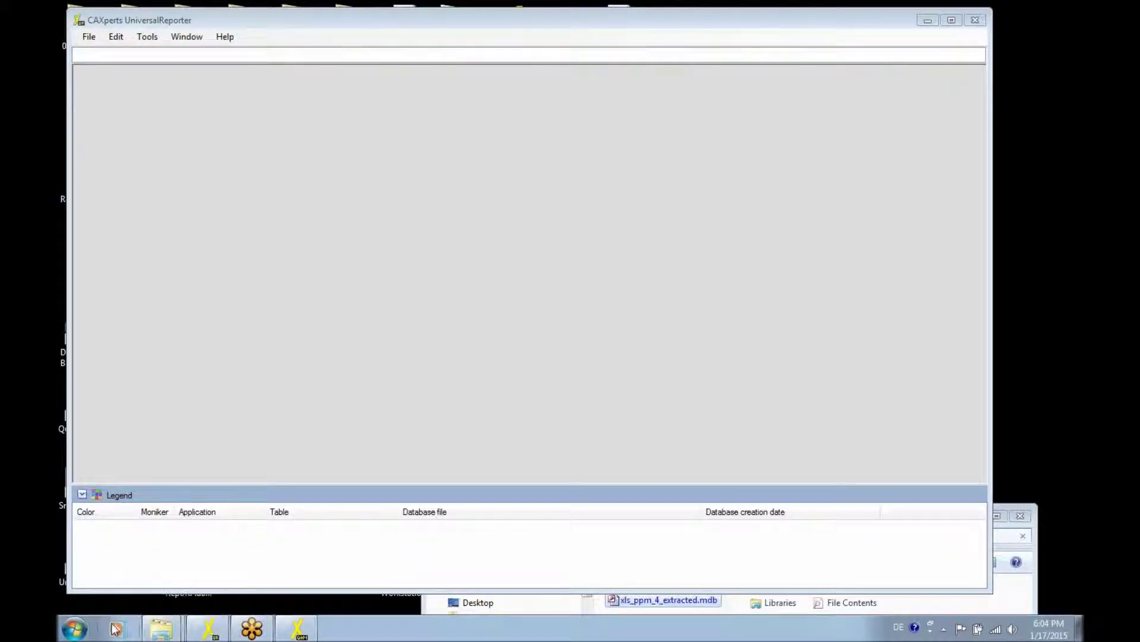
pyautogui.click(197, 348)
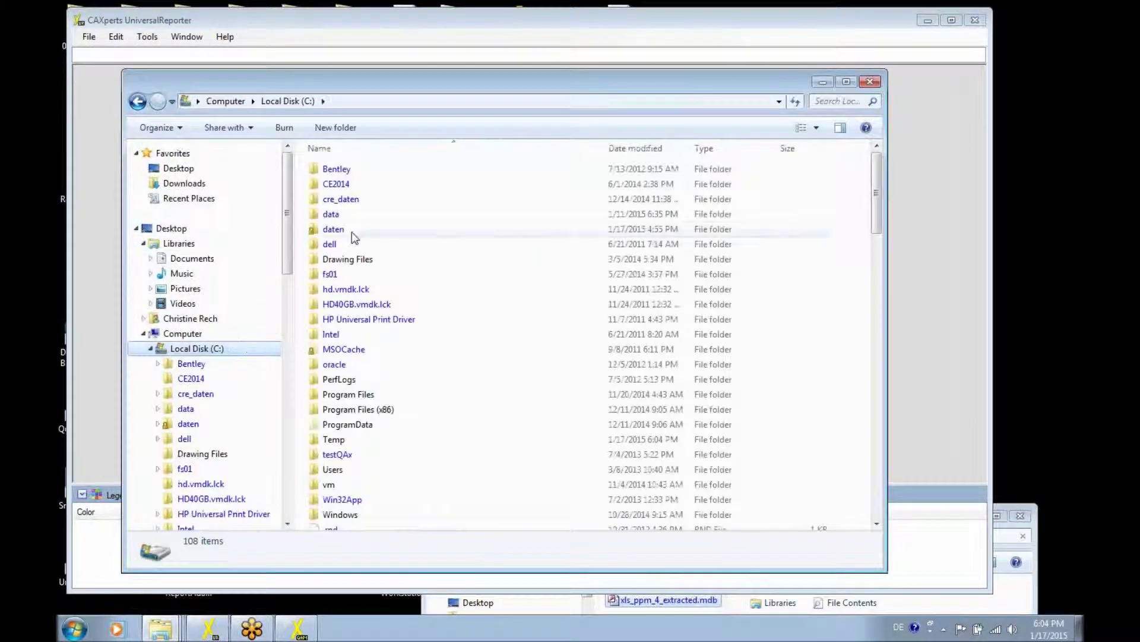
pyautogui.doubleClick(321, 216)
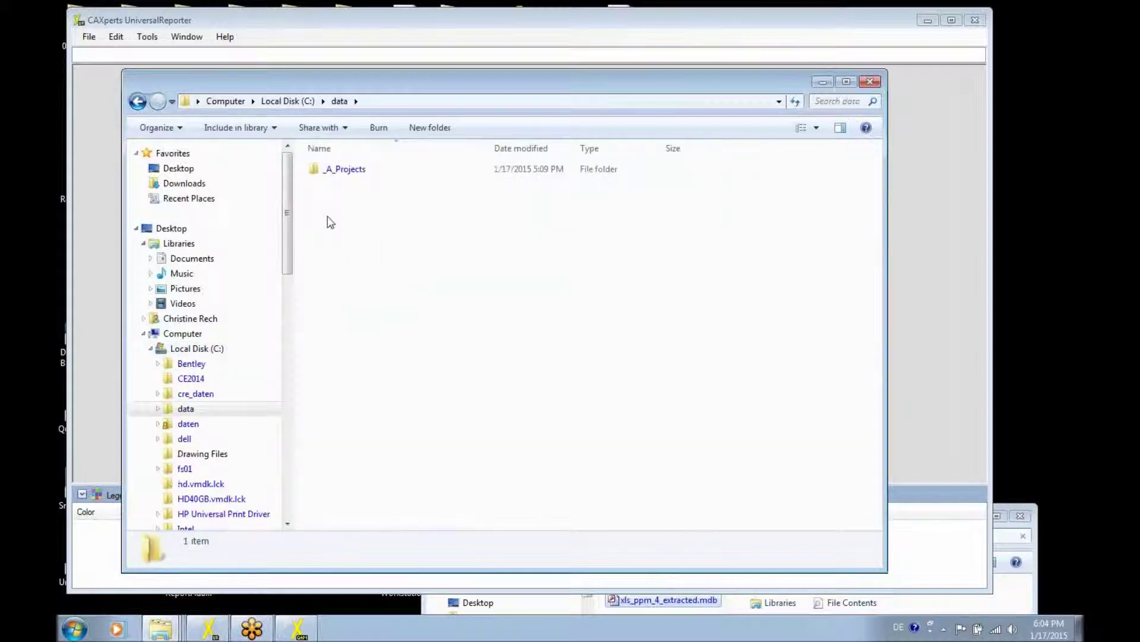
pyautogui.doubleClick(319, 173)
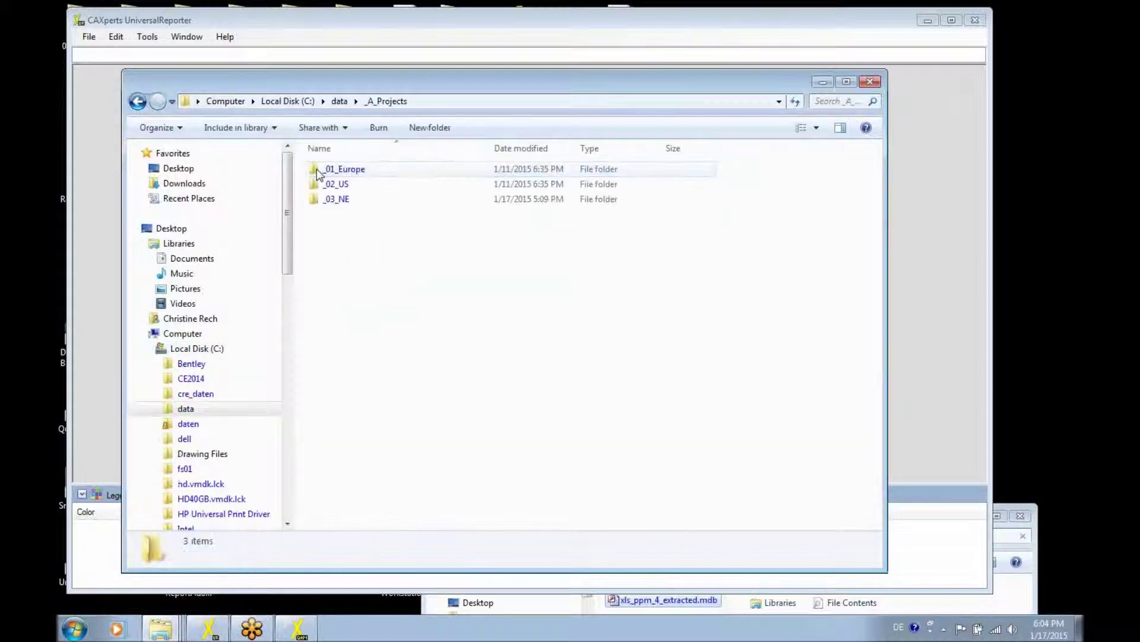
pyautogui.doubleClick(315, 199)
pyautogui.doubleClick(317, 171)
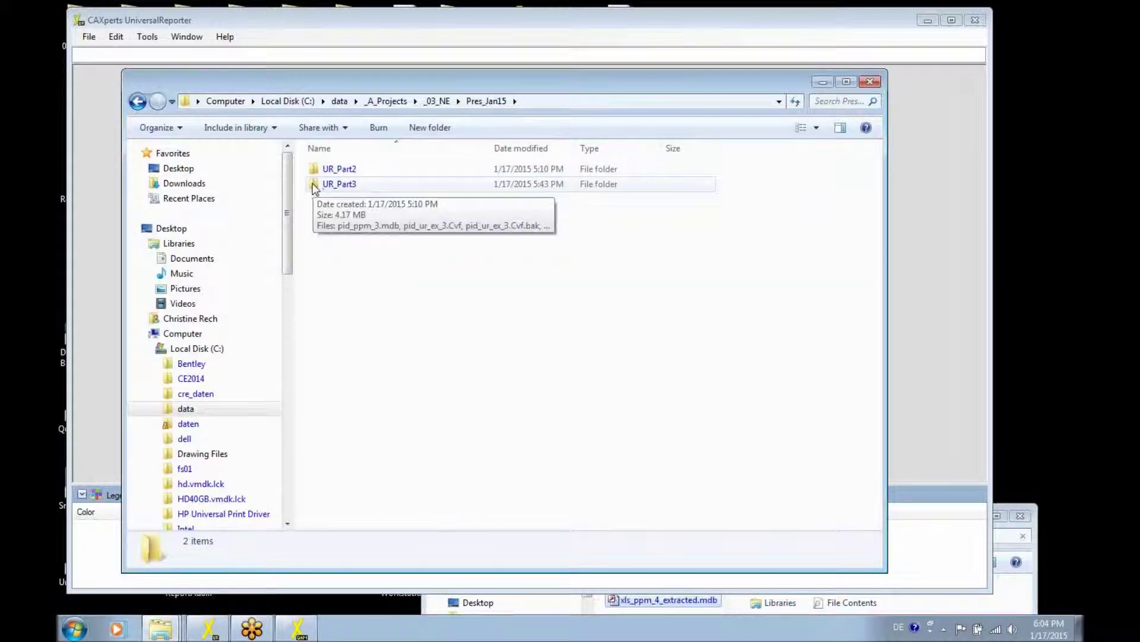
pyautogui.doubleClick(316, 186)
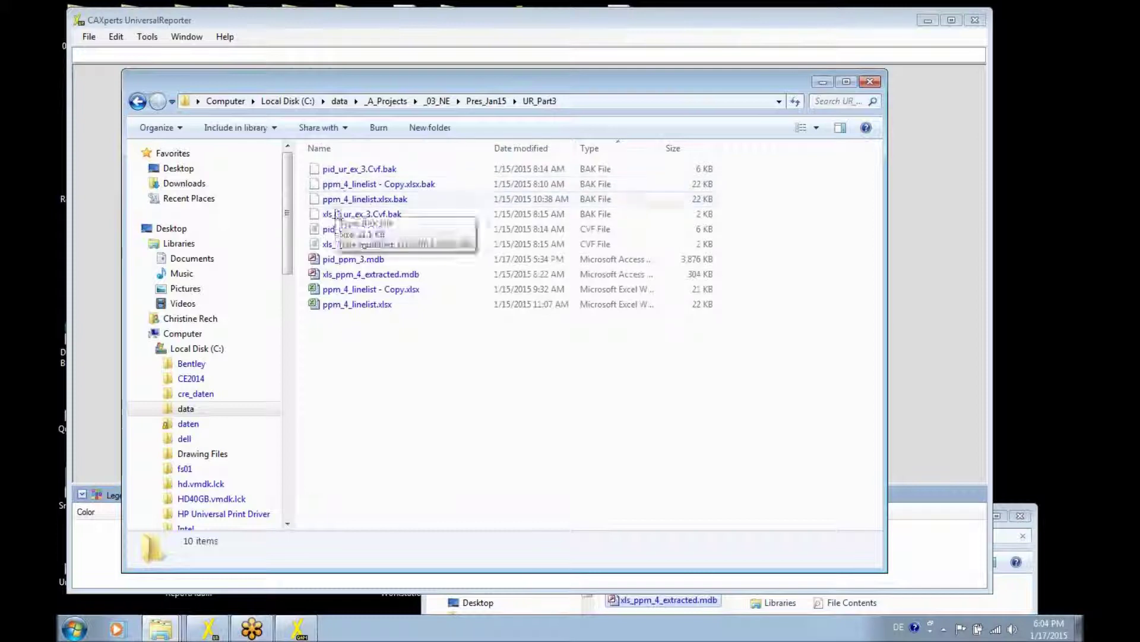
# Open ppm_4_linelist.xlsx in Excel, look through the PipeRuns line list and close the workbook
pyautogui.doubleClick(325, 311)
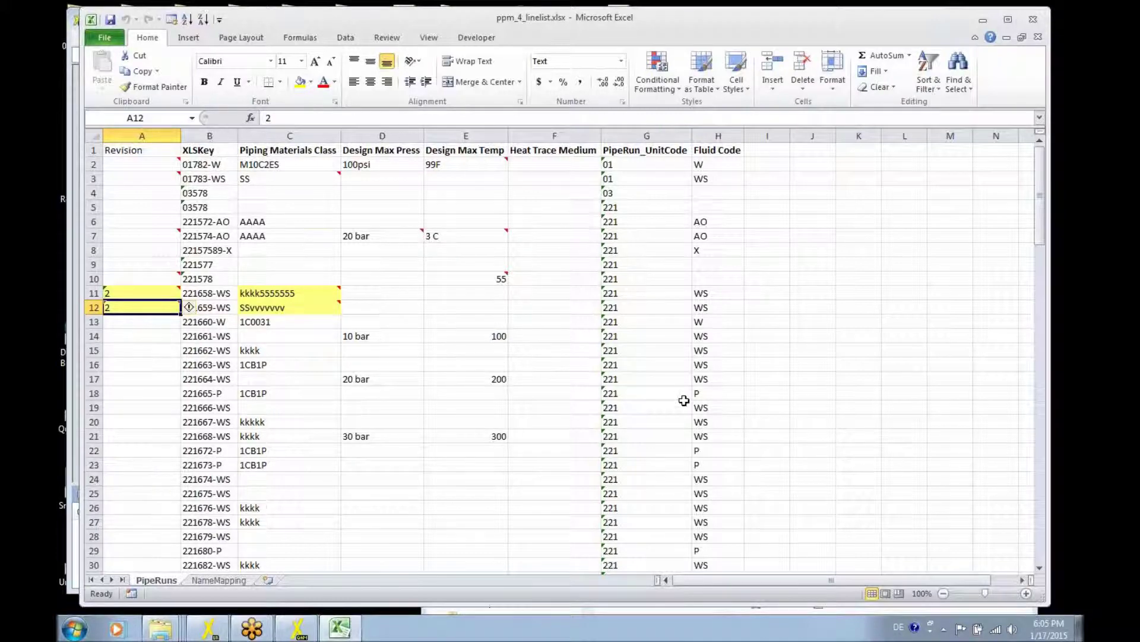
pyautogui.scroll(-16, 684, 400)
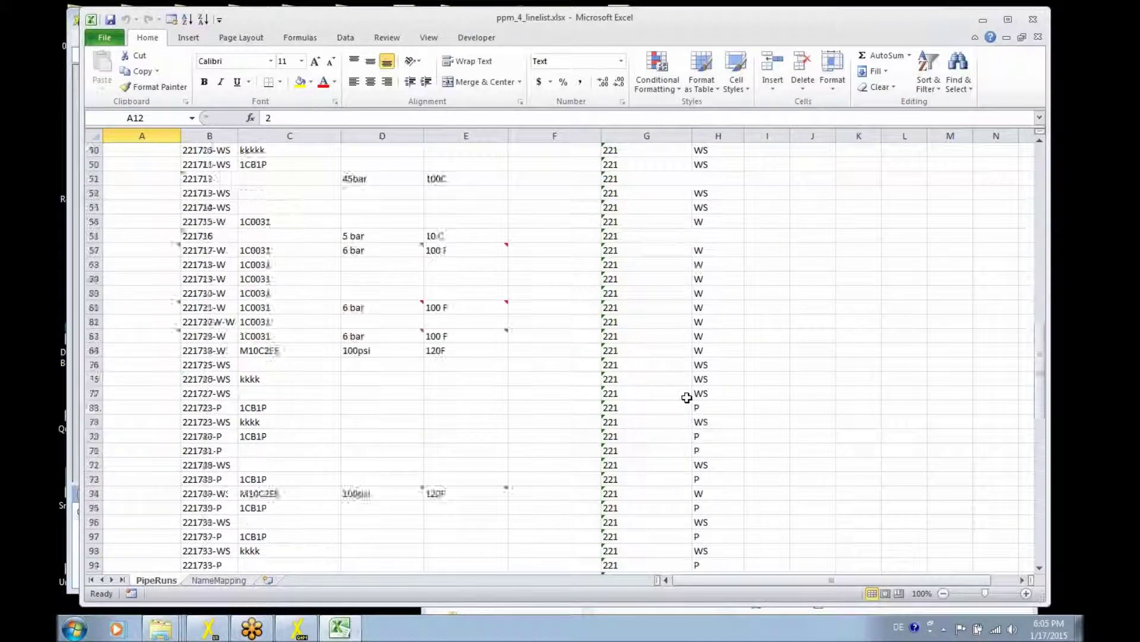
pyautogui.scroll(-4, 686, 398)
pyautogui.scroll(20, 687, 398)
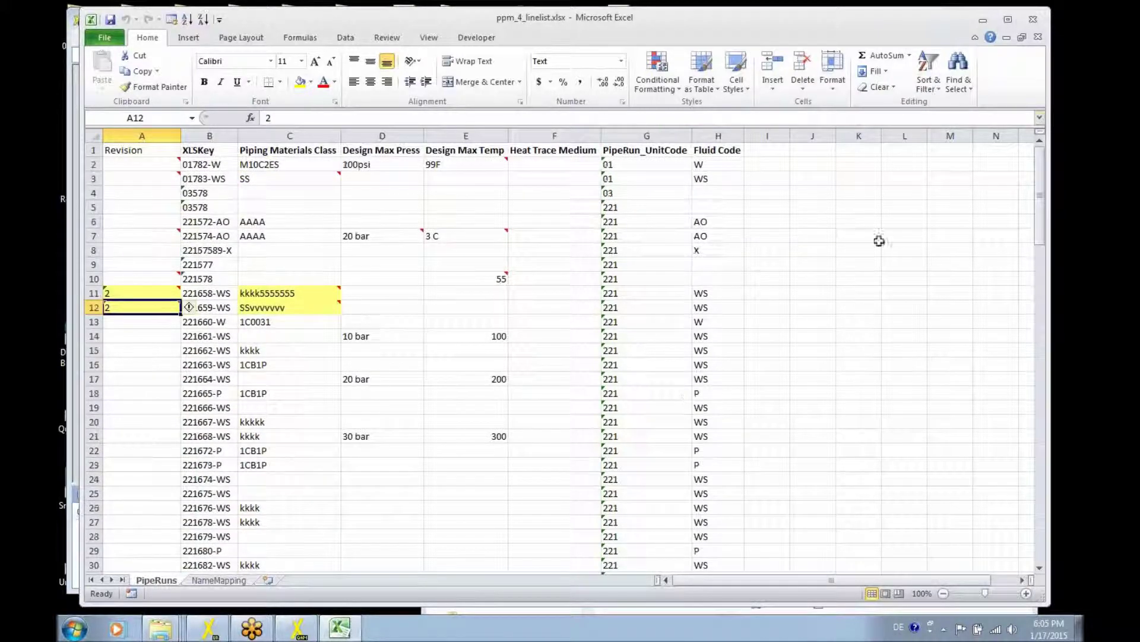
pyautogui.click(1033, 19)
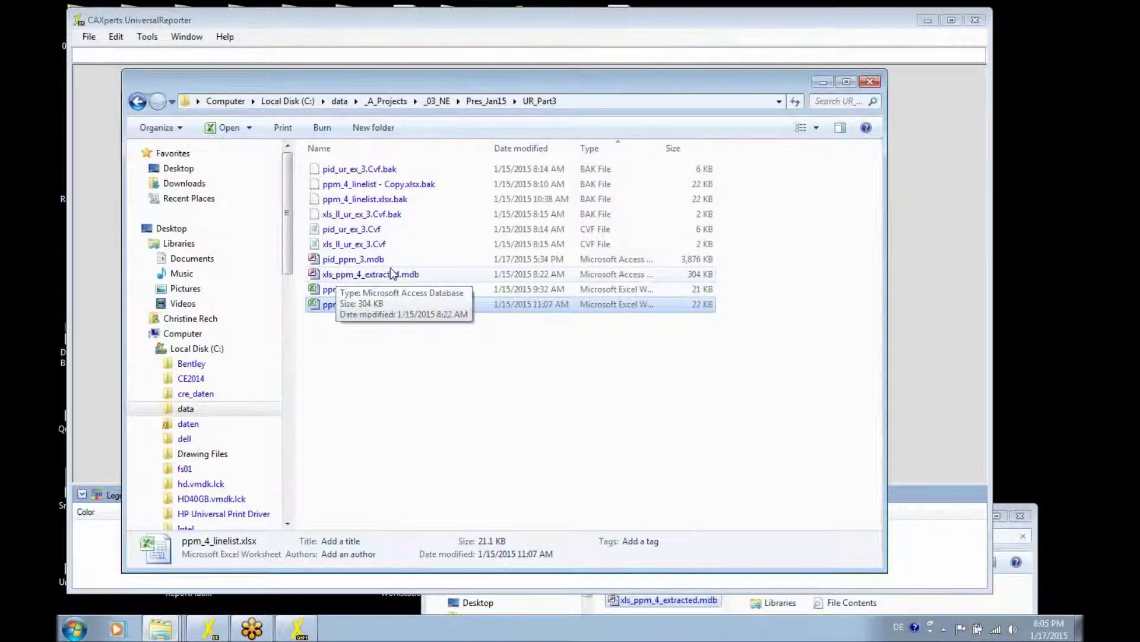
# Load xls_ppm_4_extracted.mdb and pid_ppm_3.mdb into UniversalReporter and minimize the Explorer window
pyautogui.moveTo(317, 282); pyautogui.dragTo(635, 61)
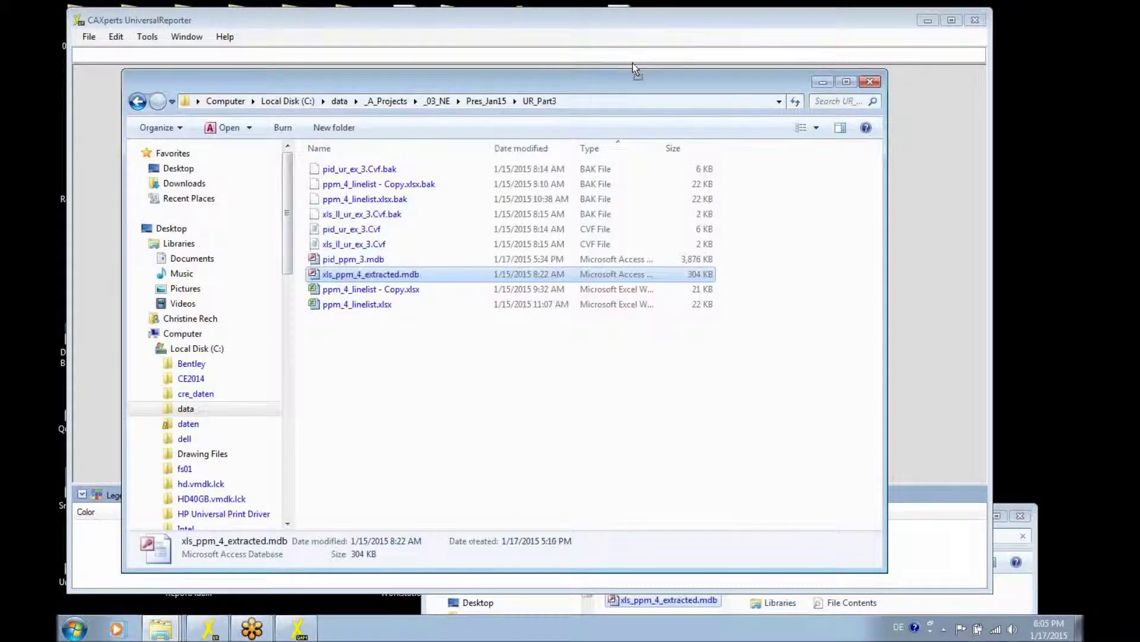
pyautogui.moveTo(633, 63); pyautogui.dragTo(632, 65)
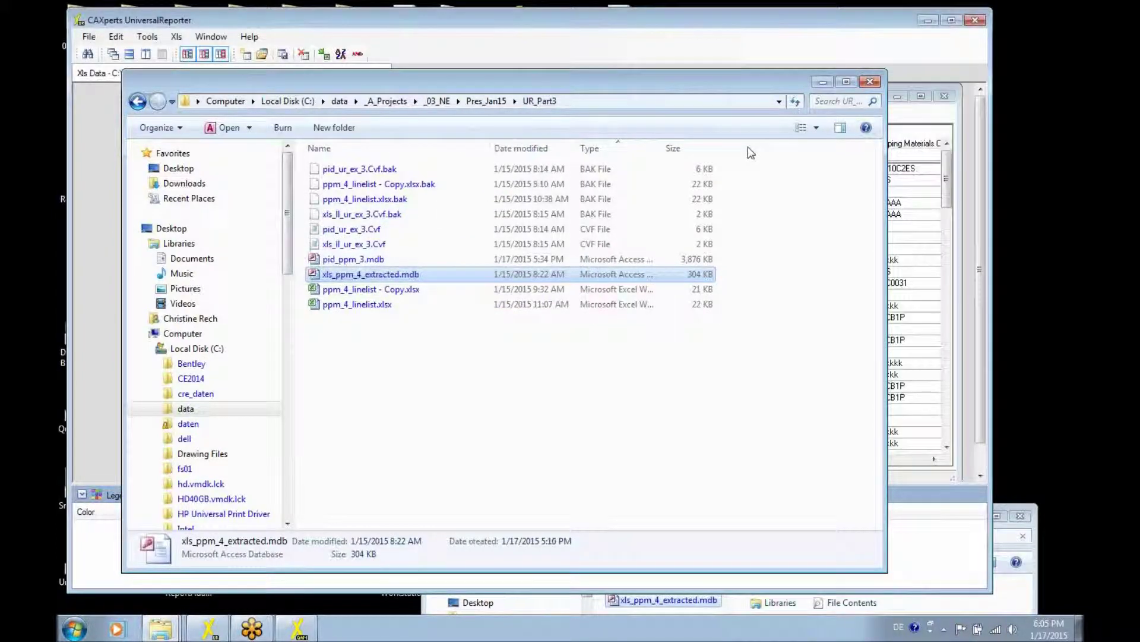
pyautogui.click(381, 262)
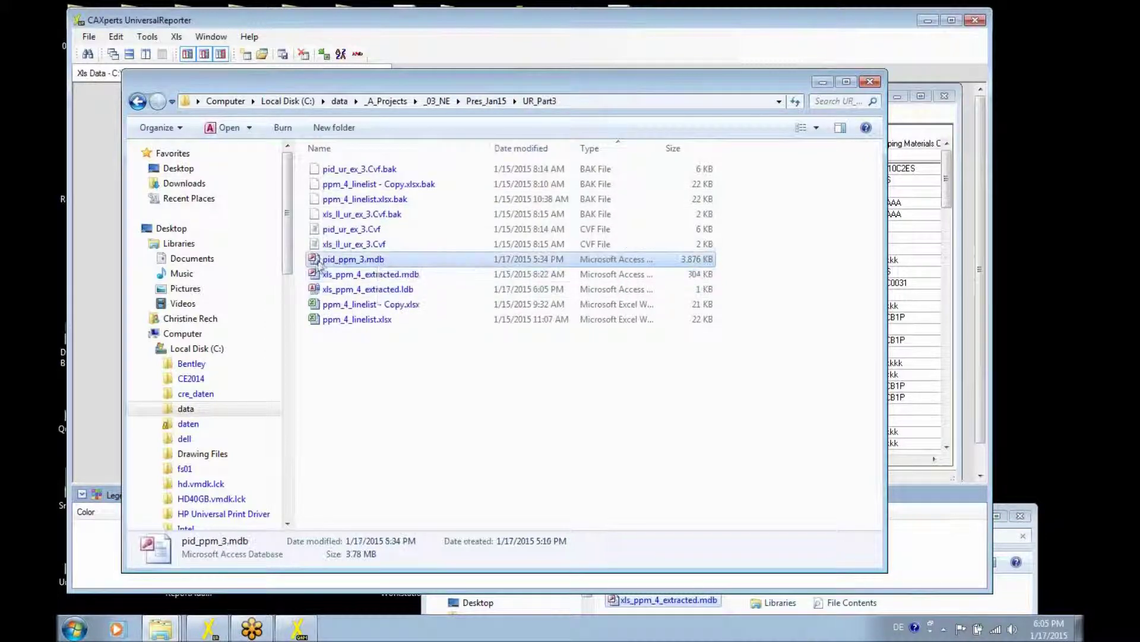
pyautogui.moveTo(319, 262); pyautogui.dragTo(401, 62)
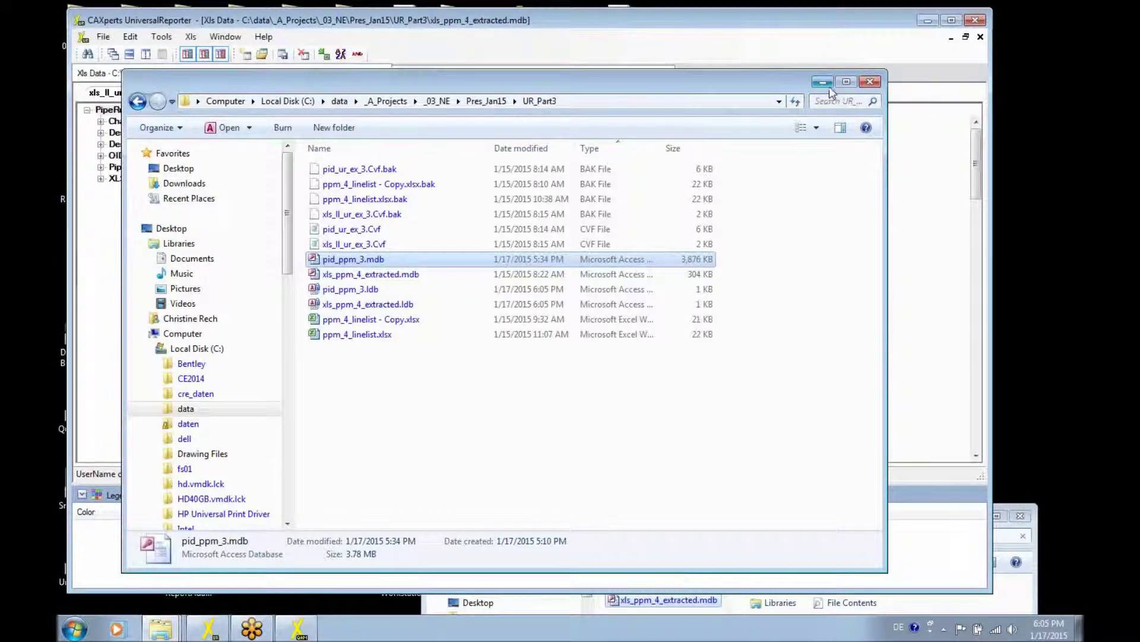
pyautogui.click(823, 82)
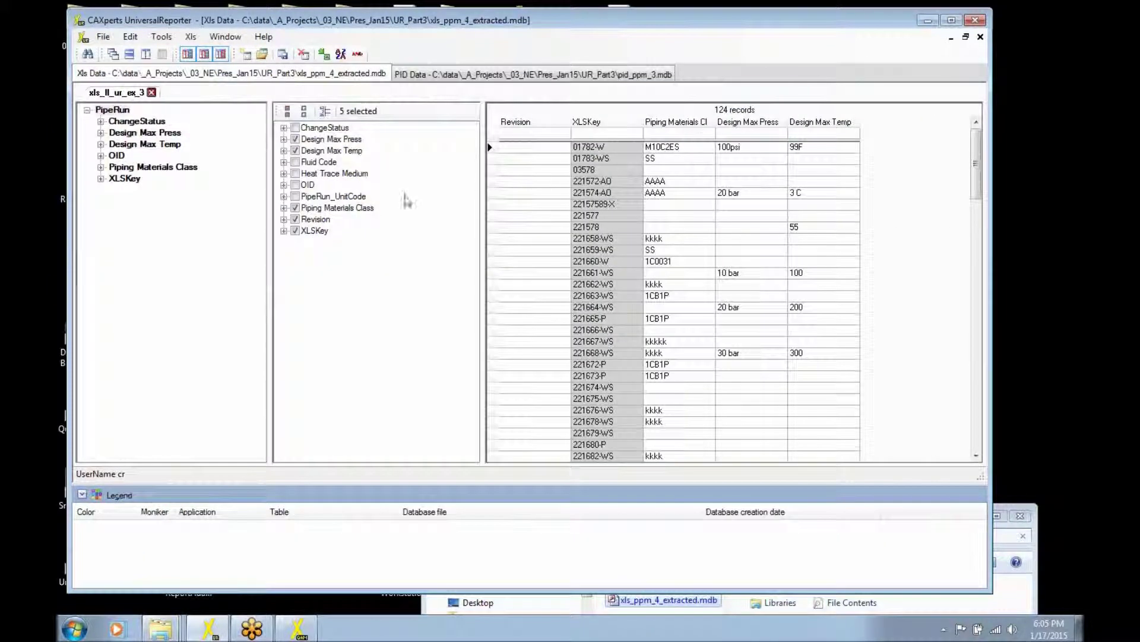
# Arrange the Xls and PID data windows side by side and hide the attribute list in both
pyautogui.click(145, 54)
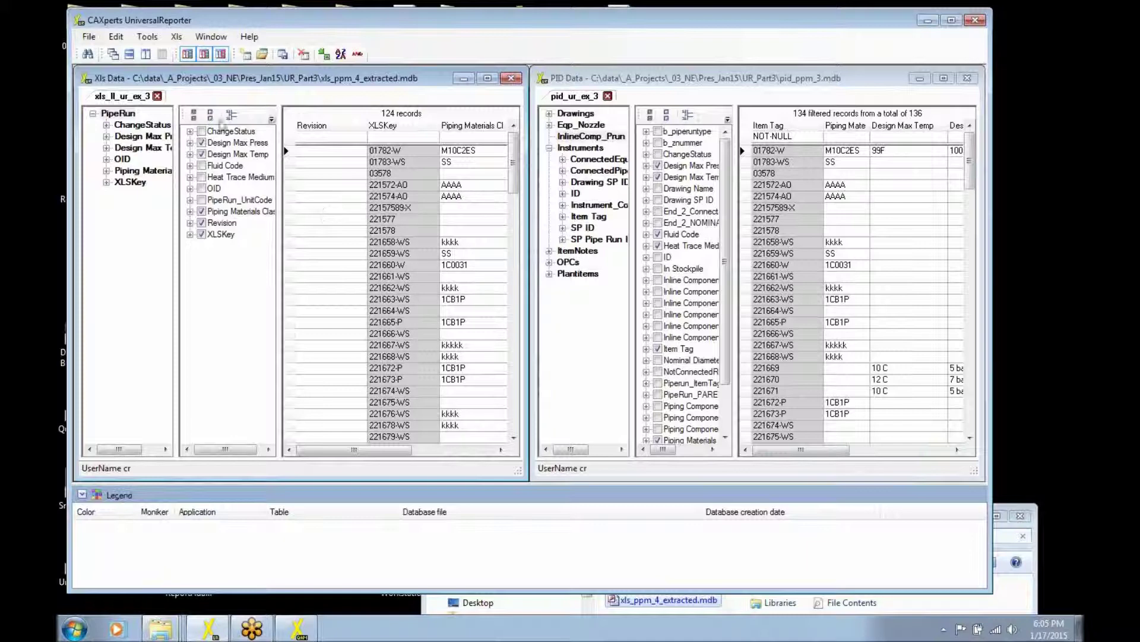
pyautogui.click(204, 54)
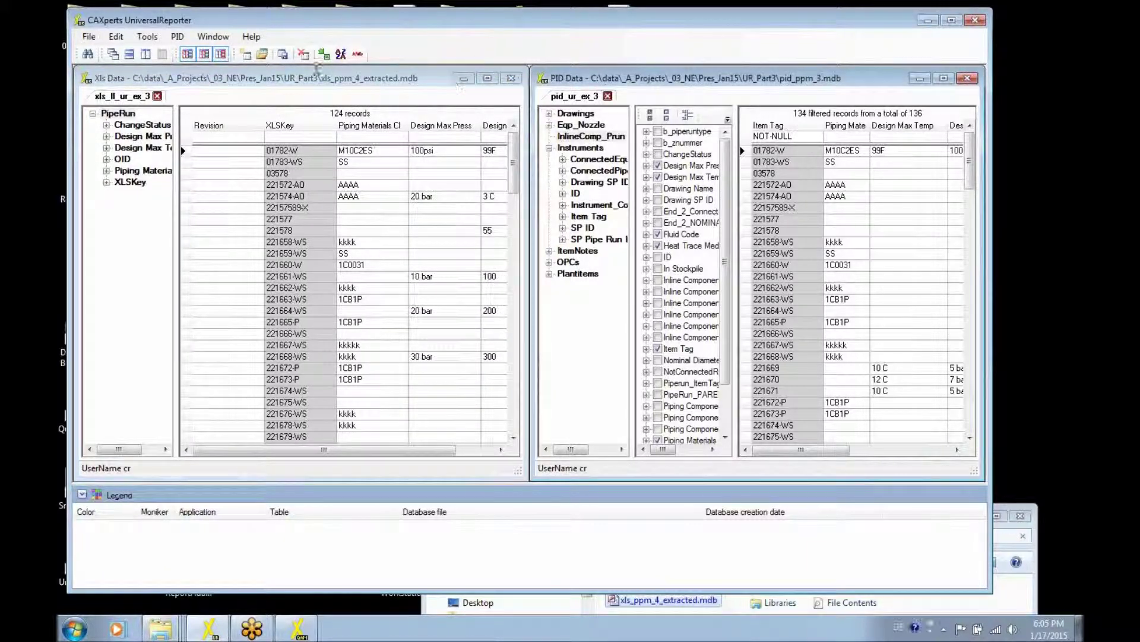
pyautogui.click(221, 54)
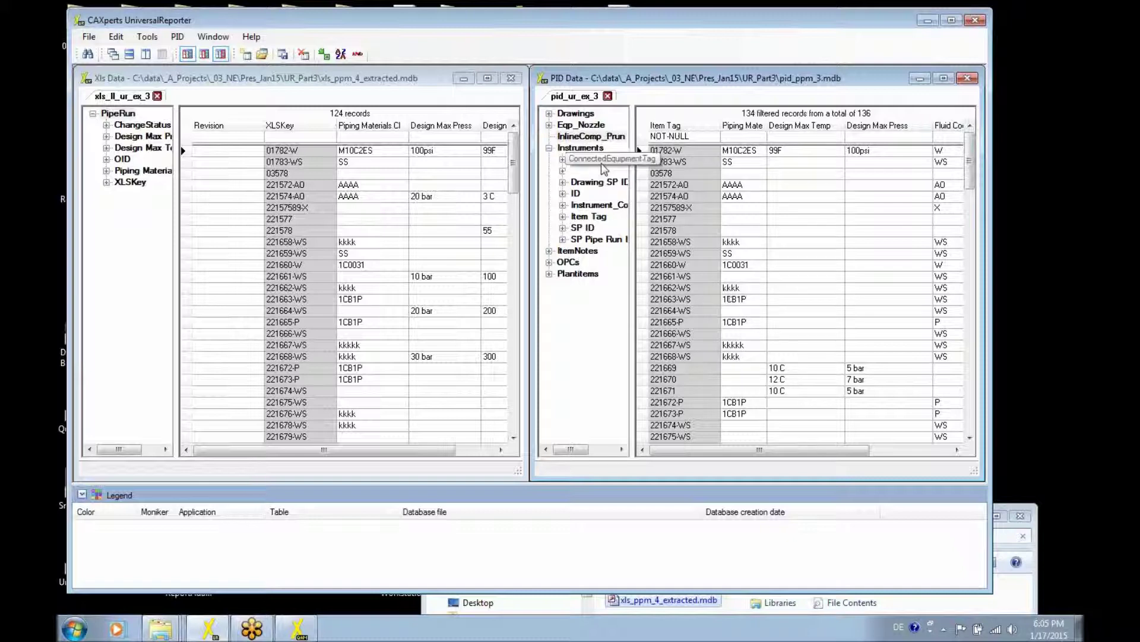
# Join the PID InlineComp_Prun table with the Xls PipeRuns table using the XLS link, selecting all rows from both tables
pyautogui.click(596, 138)
pyautogui.click(359, 193)
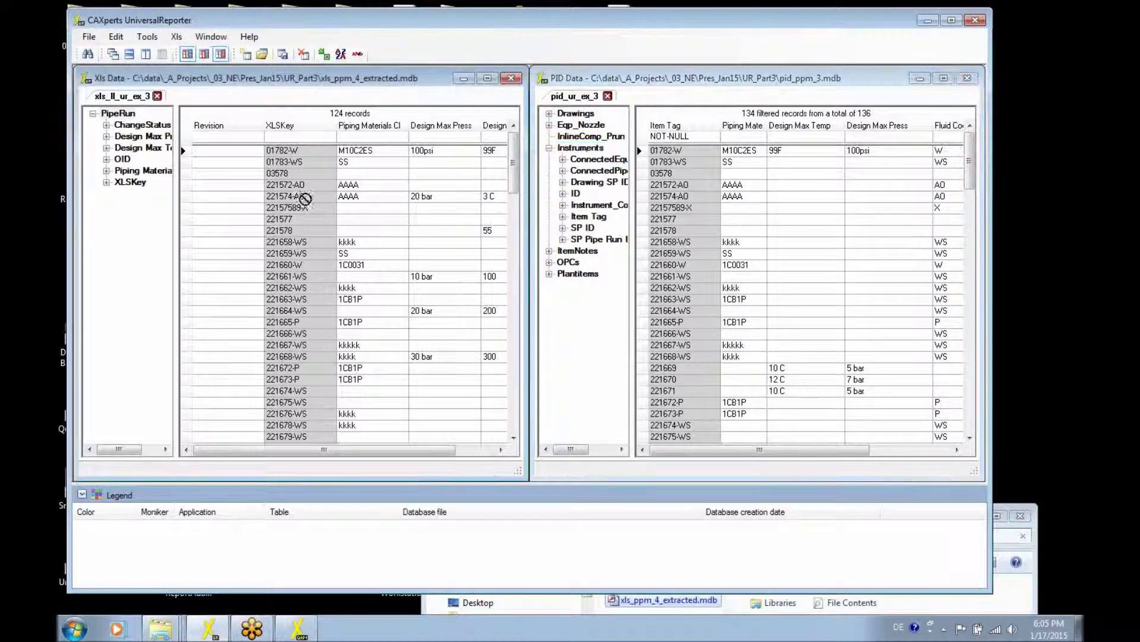
pyautogui.moveTo(126, 114); pyautogui.dragTo(127, 117)
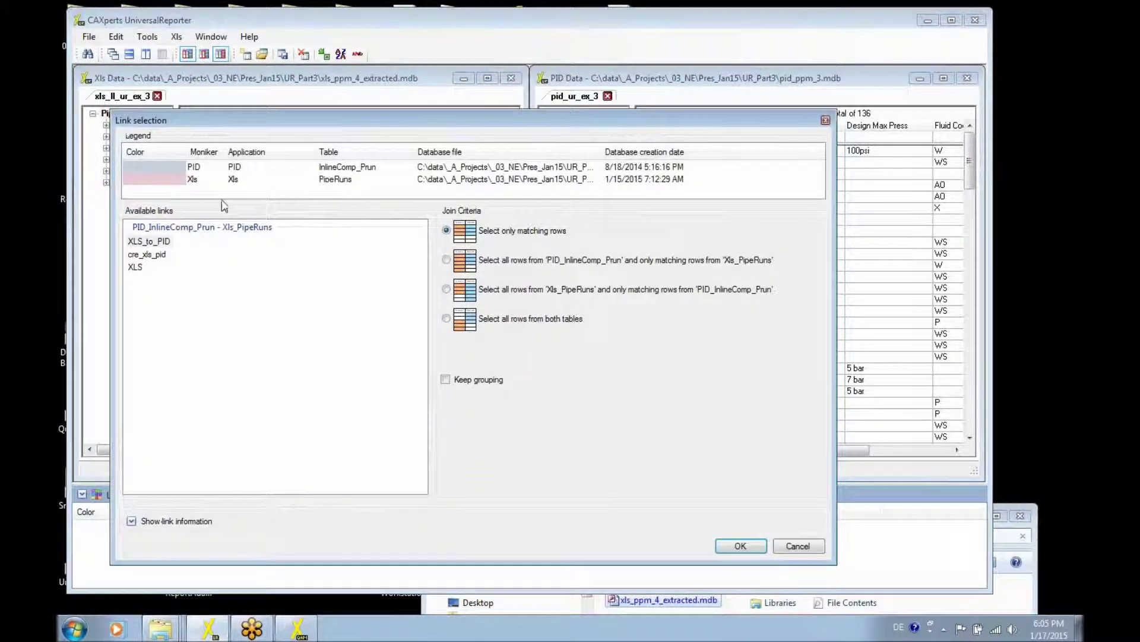
pyautogui.click(138, 267)
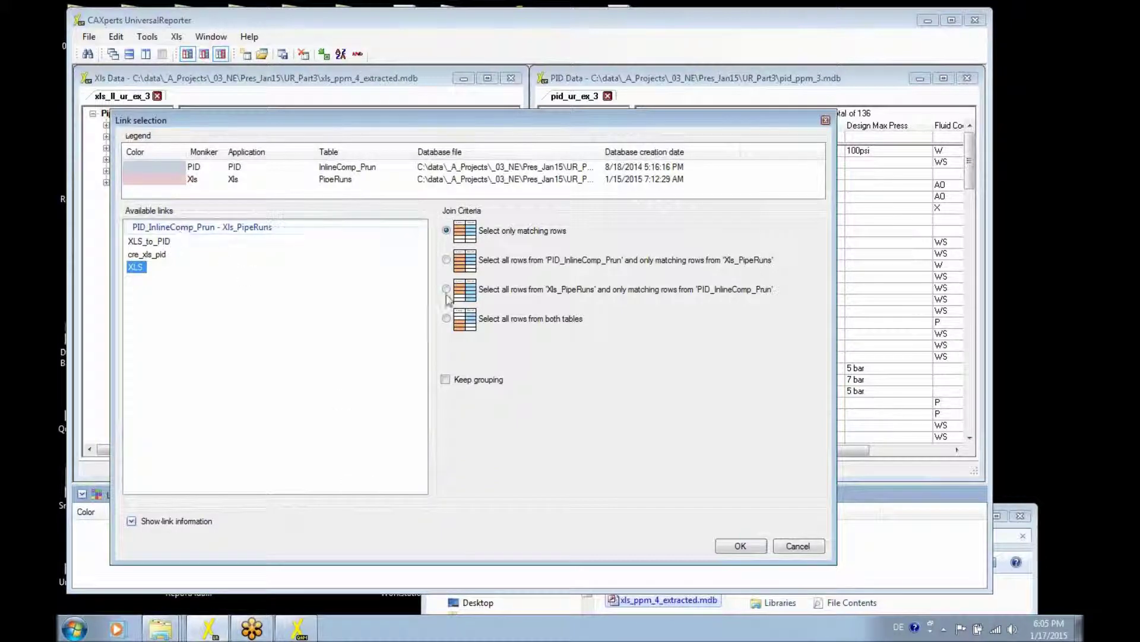
pyautogui.click(447, 319)
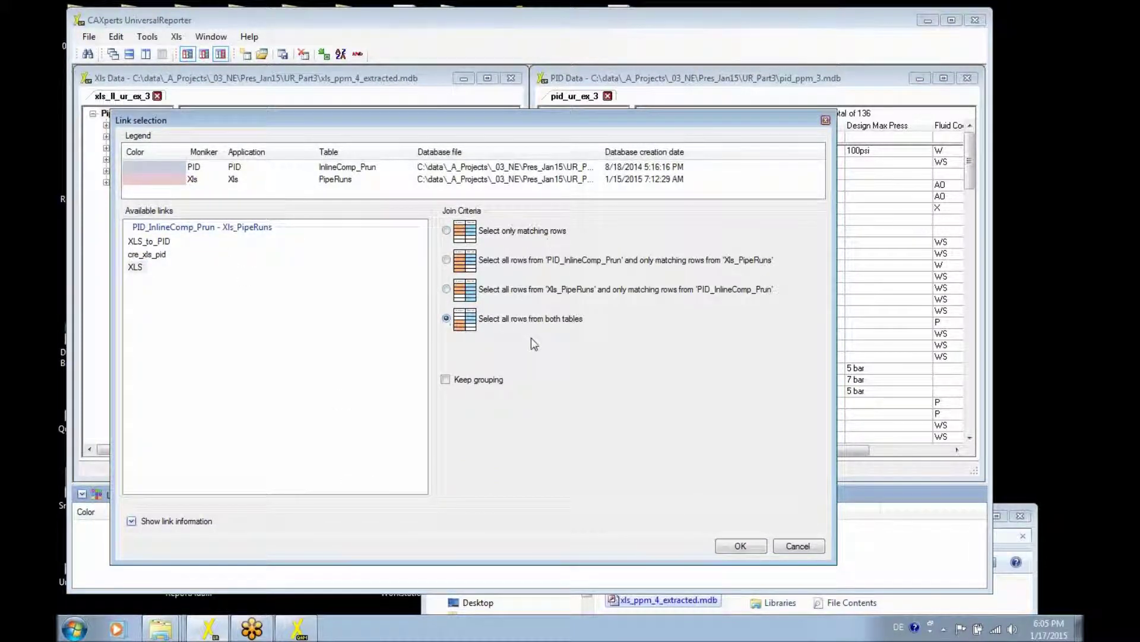
pyautogui.click(741, 546)
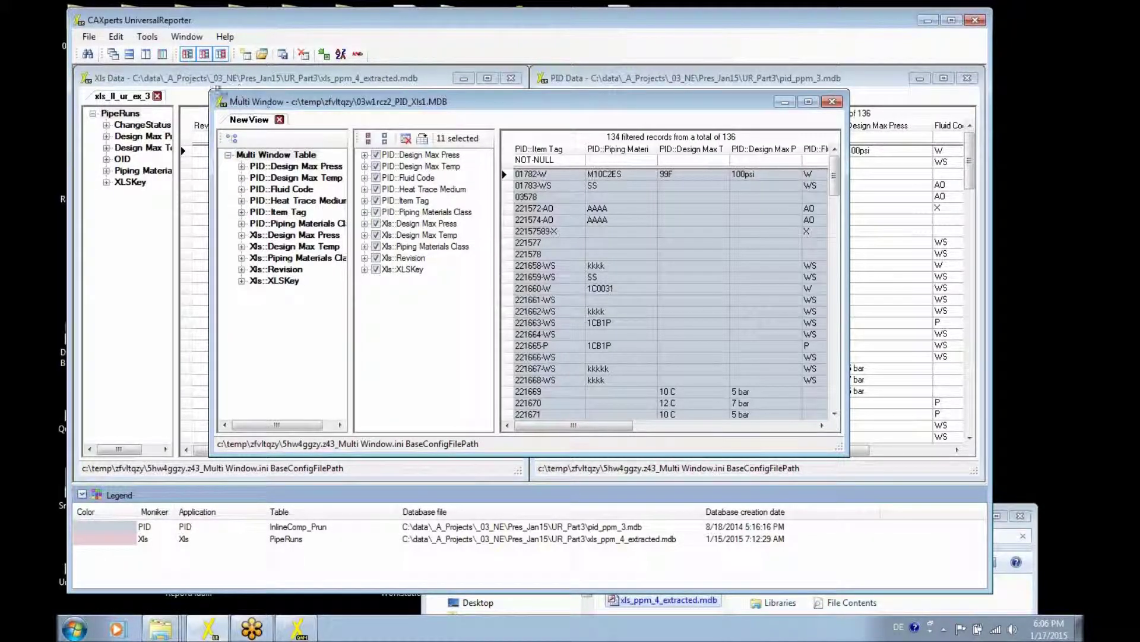
# Give the Multi Window result grid more room and place the matching PID and Xls columns next to each other
pyautogui.moveTo(209, 87); pyautogui.dragTo(79, 79)
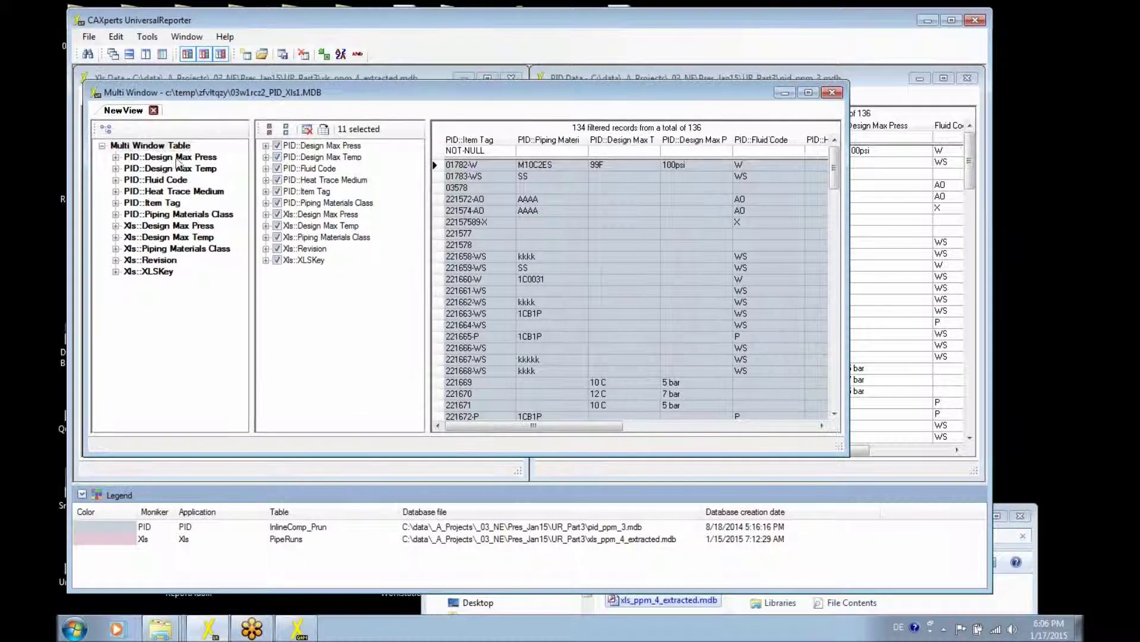
pyautogui.moveTo(252, 201); pyautogui.dragTo(184, 201)
pyautogui.moveTo(426, 244); pyautogui.dragTo(297, 247)
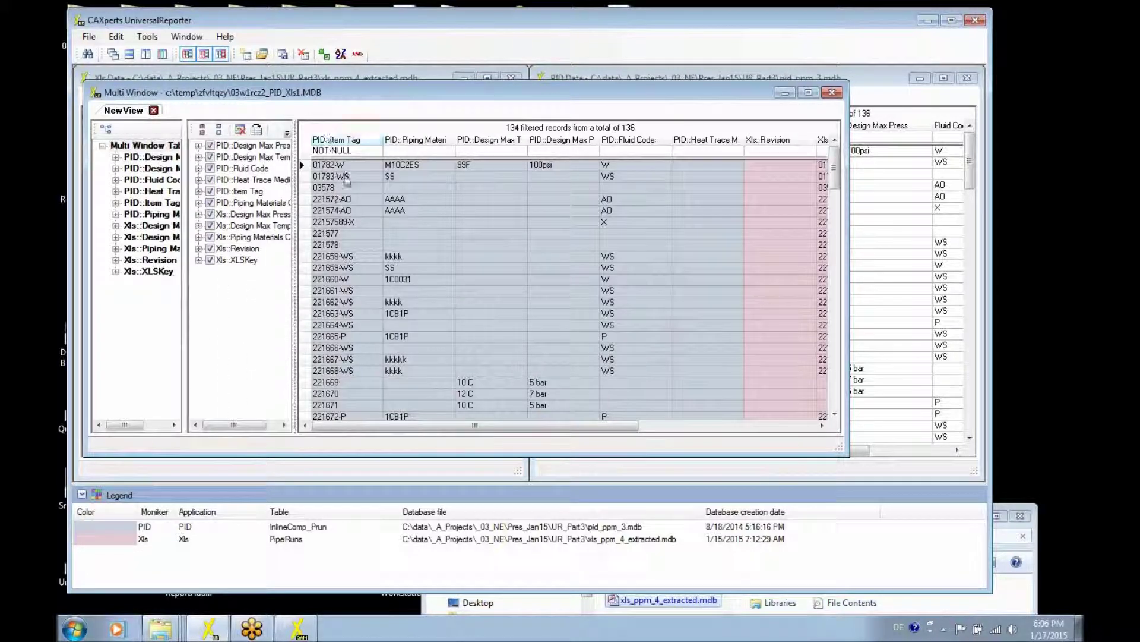
pyautogui.moveTo(618, 427); pyautogui.dragTo(795, 428)
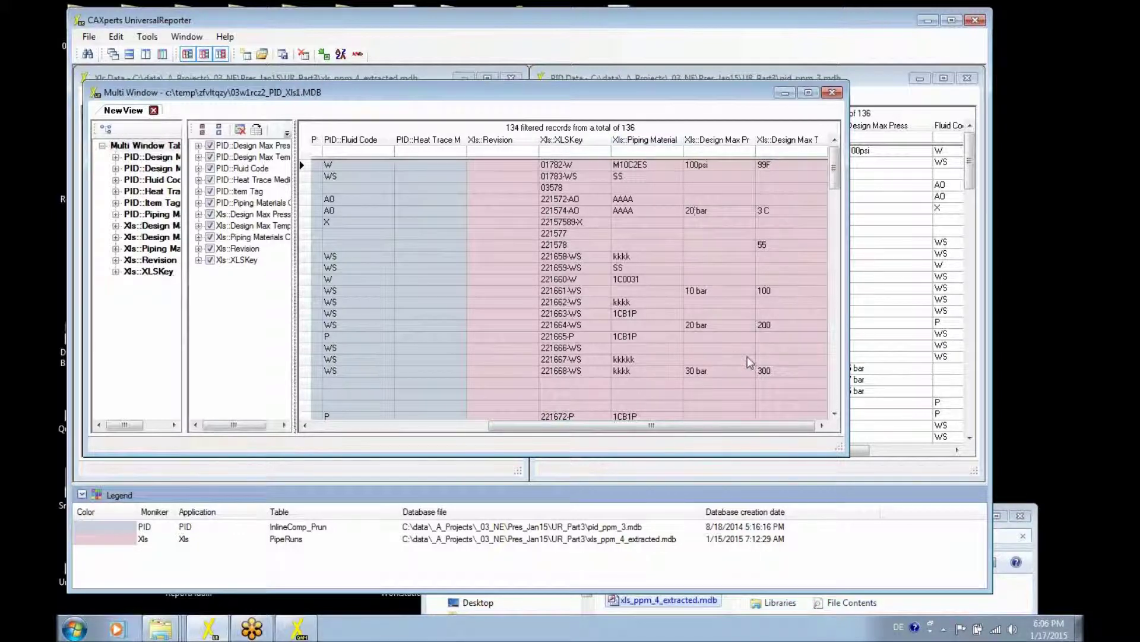
pyautogui.click(257, 130)
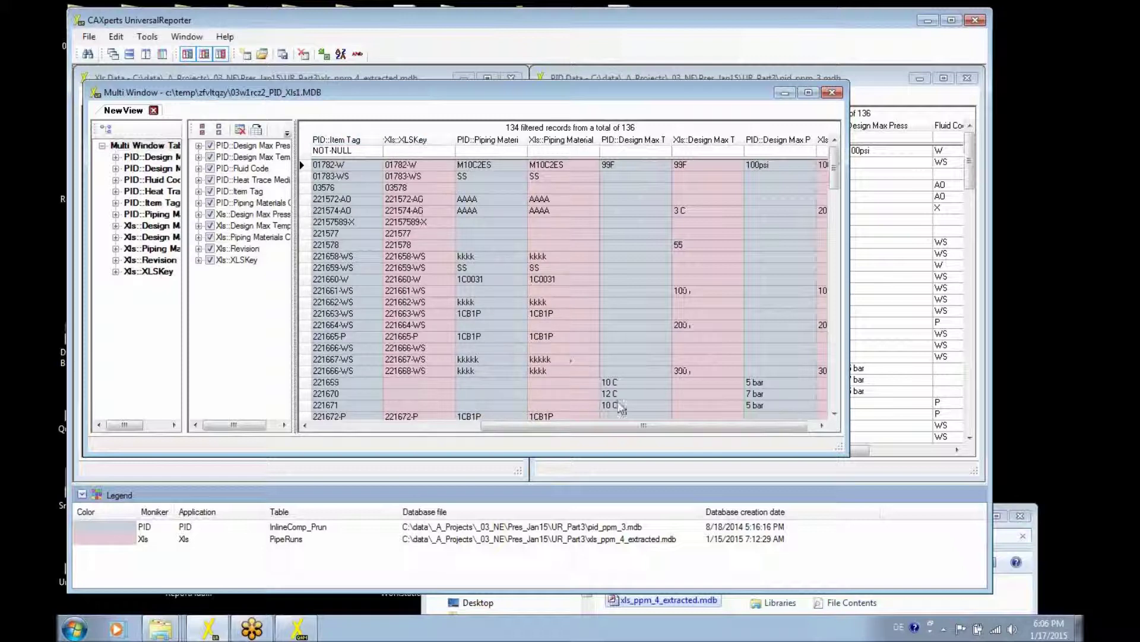
# Apply the auto compare rule to the Multi Window table, showing different rows only, and give the result grid more room
pyautogui.rightClick(645, 337)
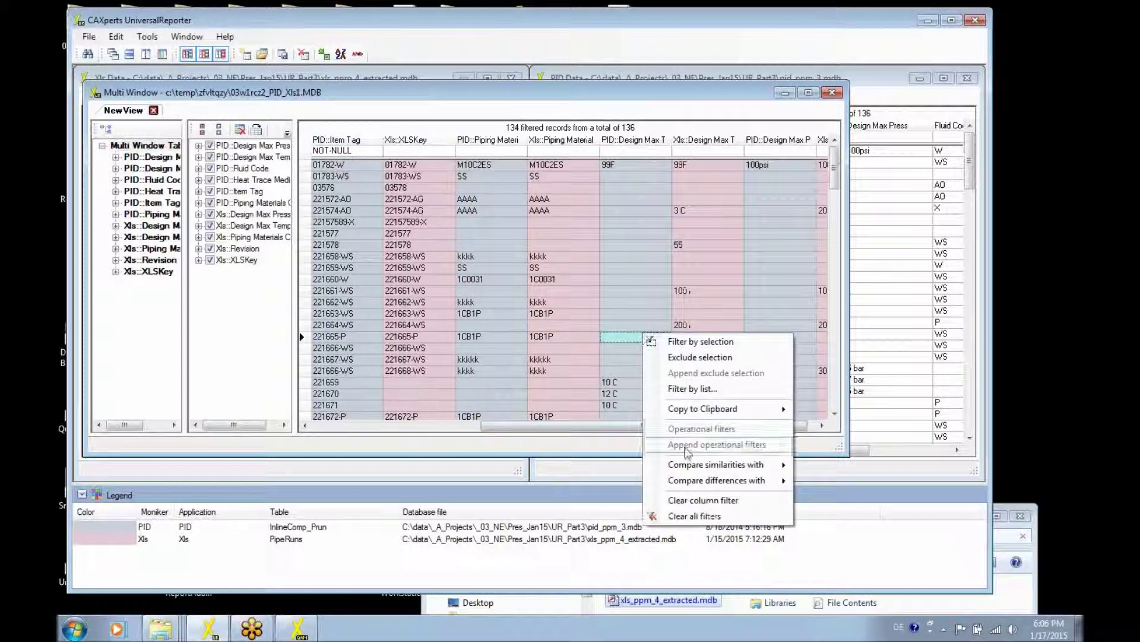
pyautogui.moveTo(742, 471)
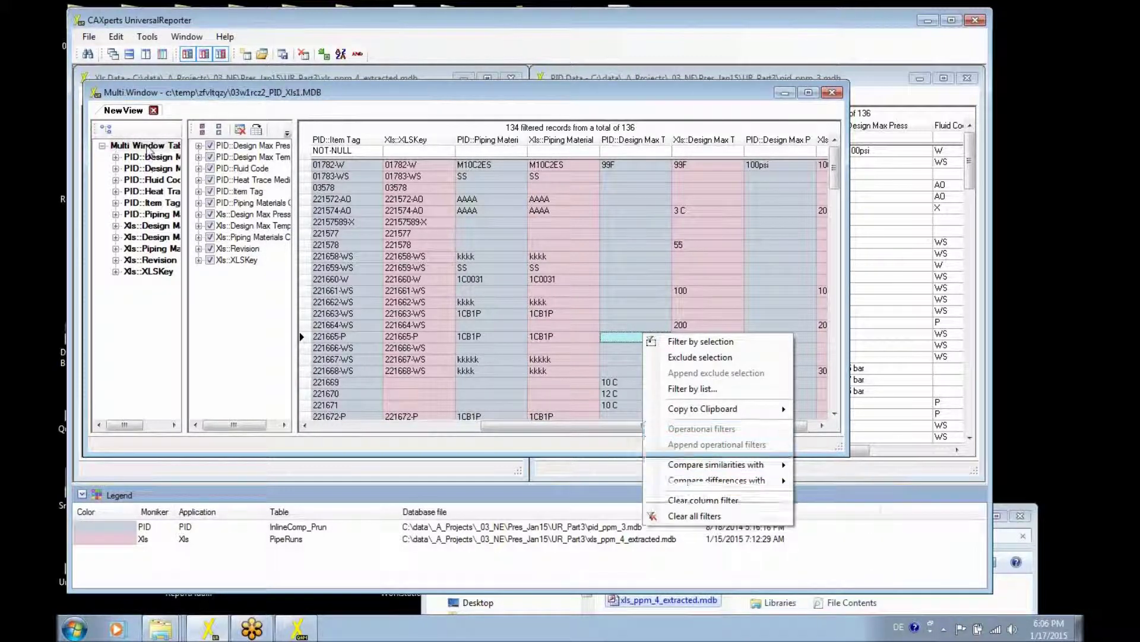
pyautogui.rightClick(148, 146)
pyautogui.moveTo(217, 303)
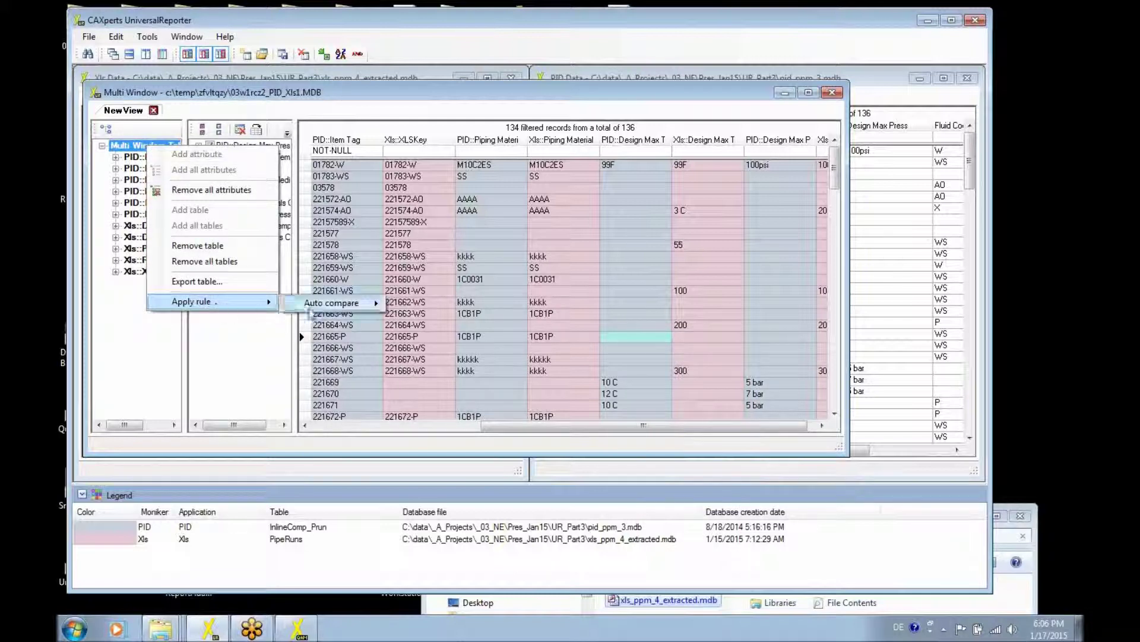
pyautogui.moveTo(330, 306)
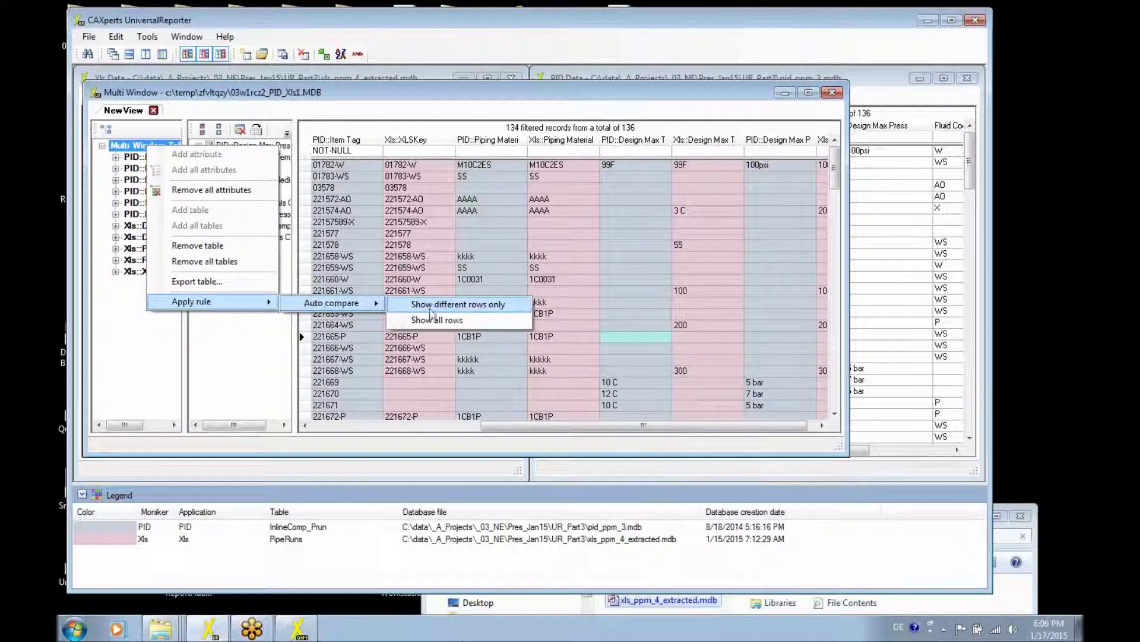
pyautogui.click(452, 306)
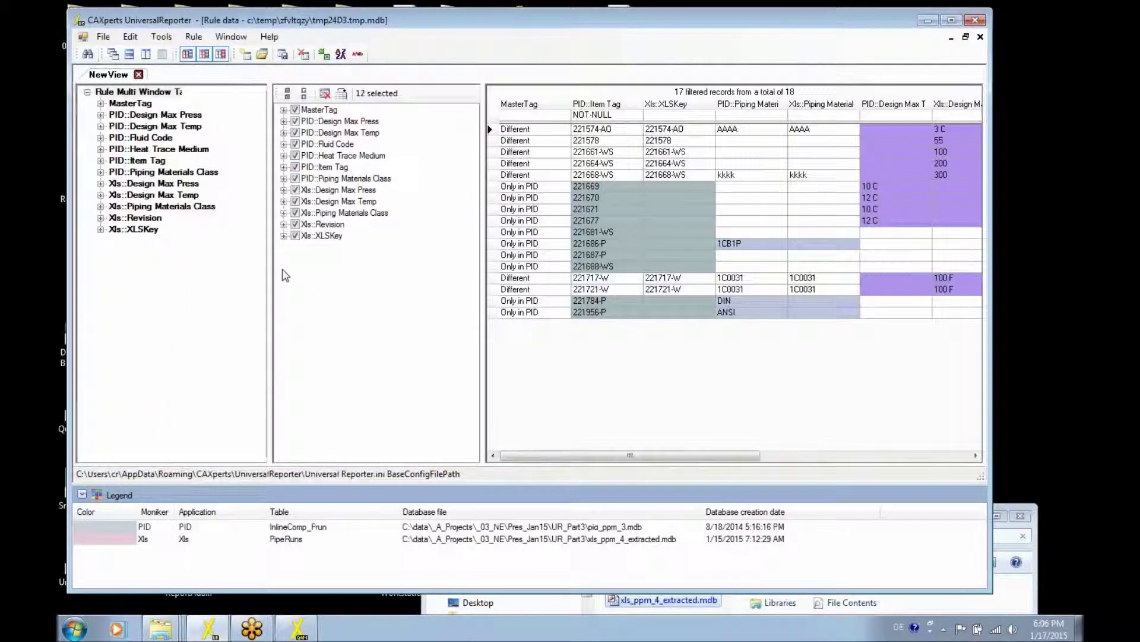
pyautogui.moveTo(271, 268); pyautogui.dragTo(170, 268)
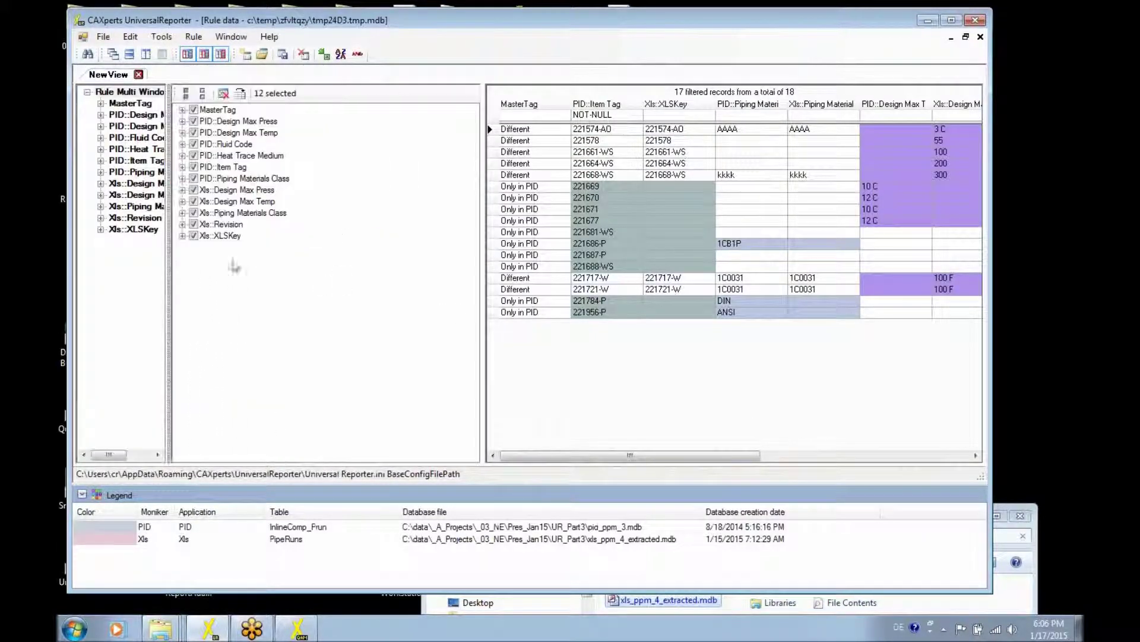
pyautogui.moveTo(484, 281); pyautogui.dragTo(265, 279)
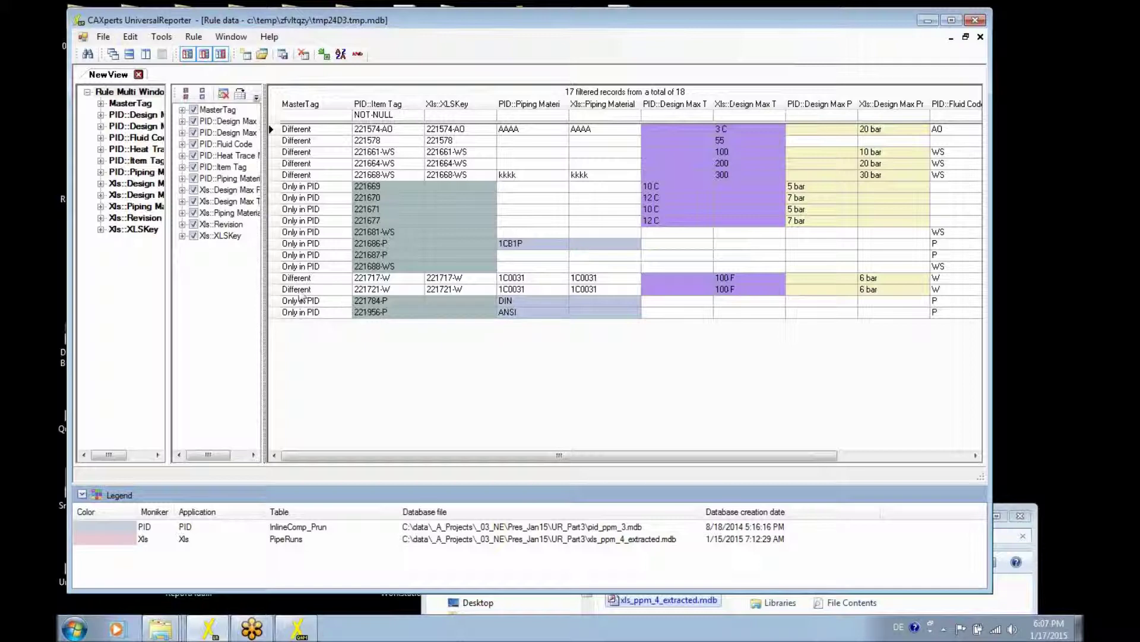
# Assign Xls::Xls as the master tag for the differing rows 221721-W and 221717-W
pyautogui.click(302, 295)
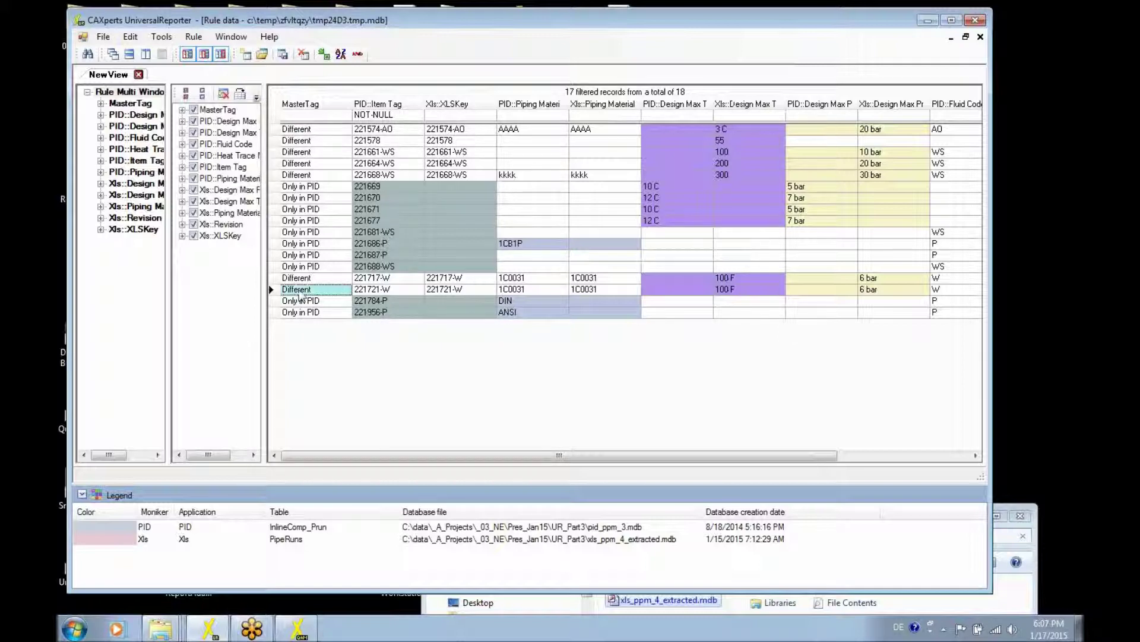
pyautogui.rightClick(301, 296)
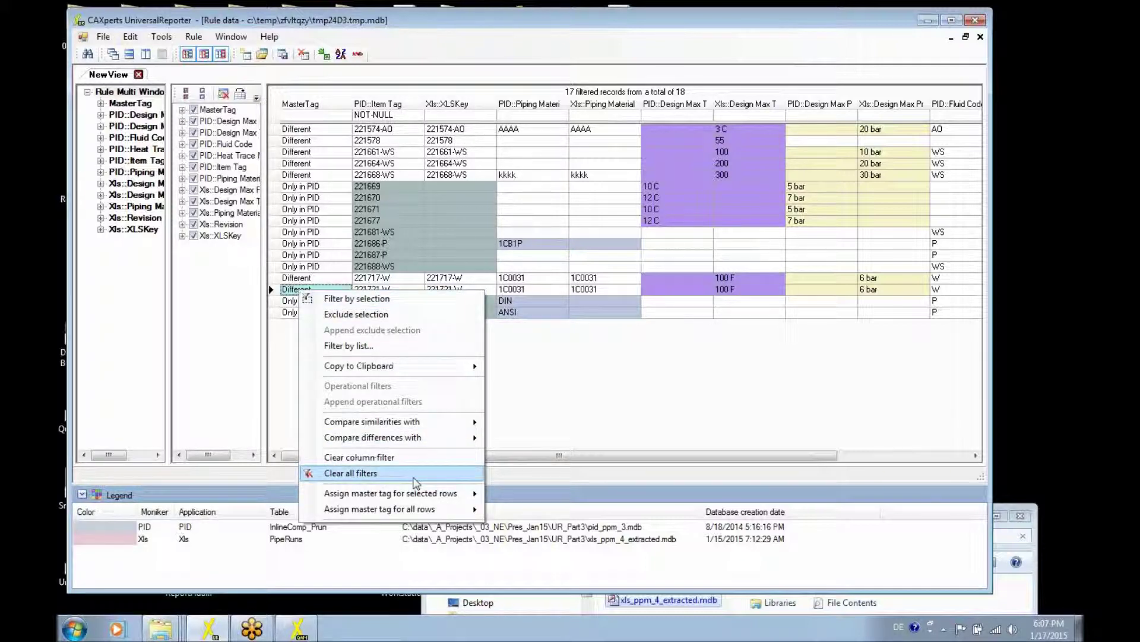
pyautogui.moveTo(368, 498)
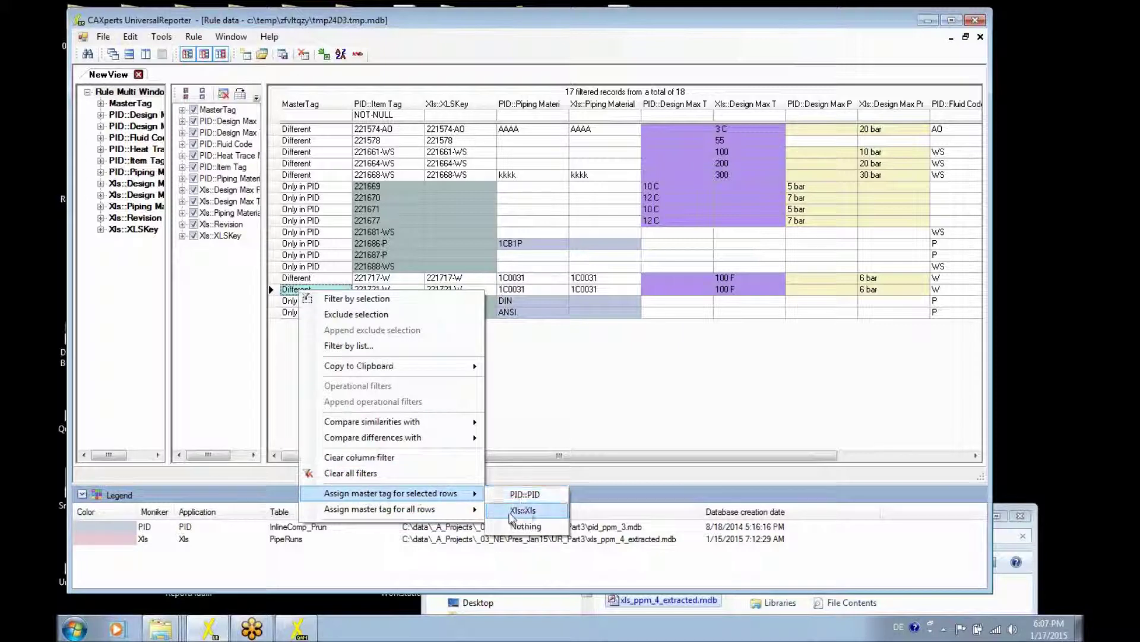
pyautogui.click(524, 512)
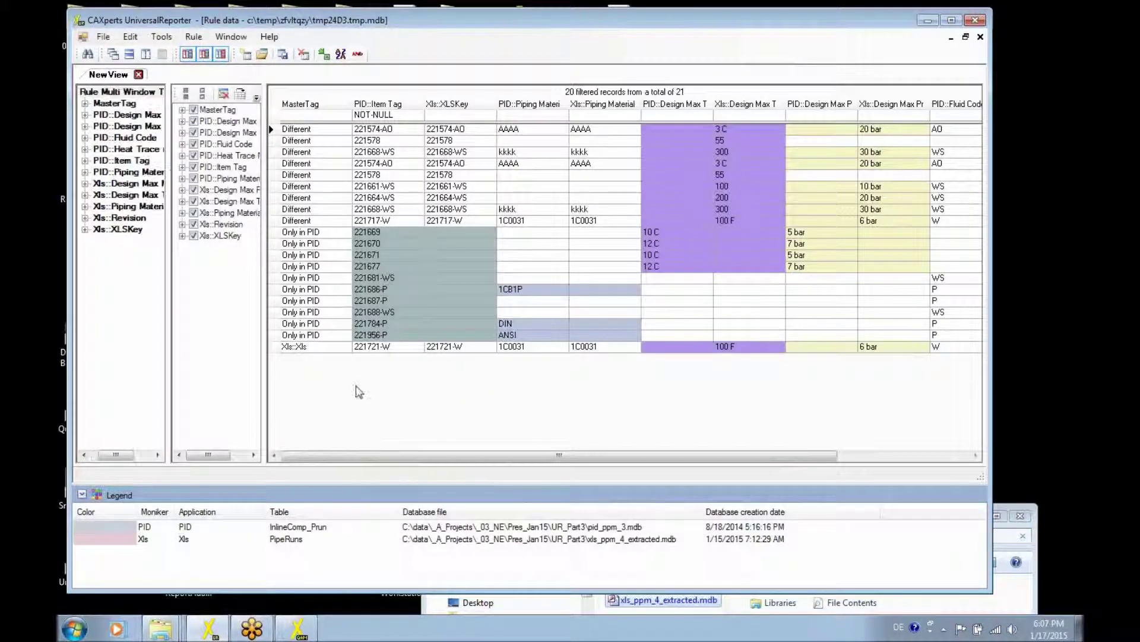
pyautogui.rightClick(298, 224)
pyautogui.moveTo(429, 432)
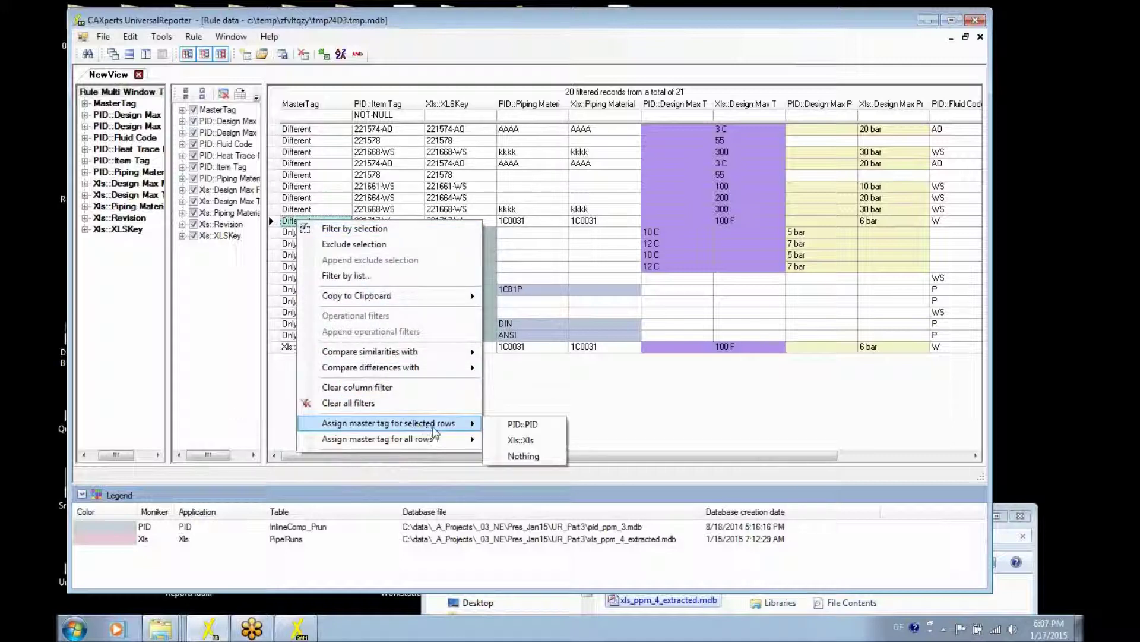
pyautogui.click(520, 440)
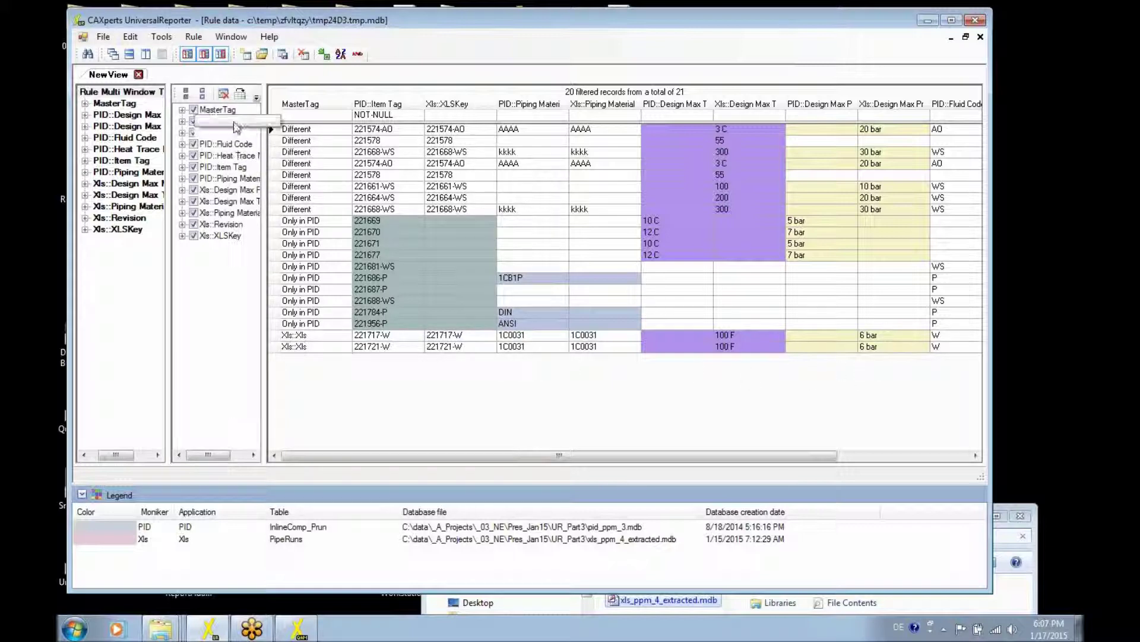
# Run the rule to update columns from the grid only, continuing although some rows have no master tag
pyautogui.click(194, 38)
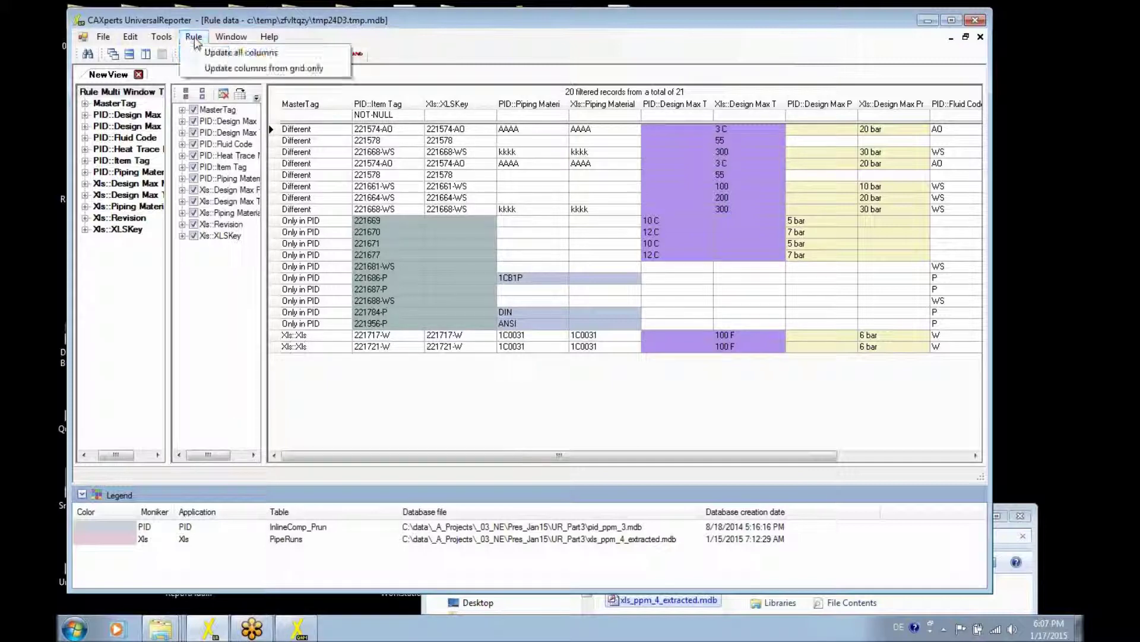
pyautogui.click(254, 69)
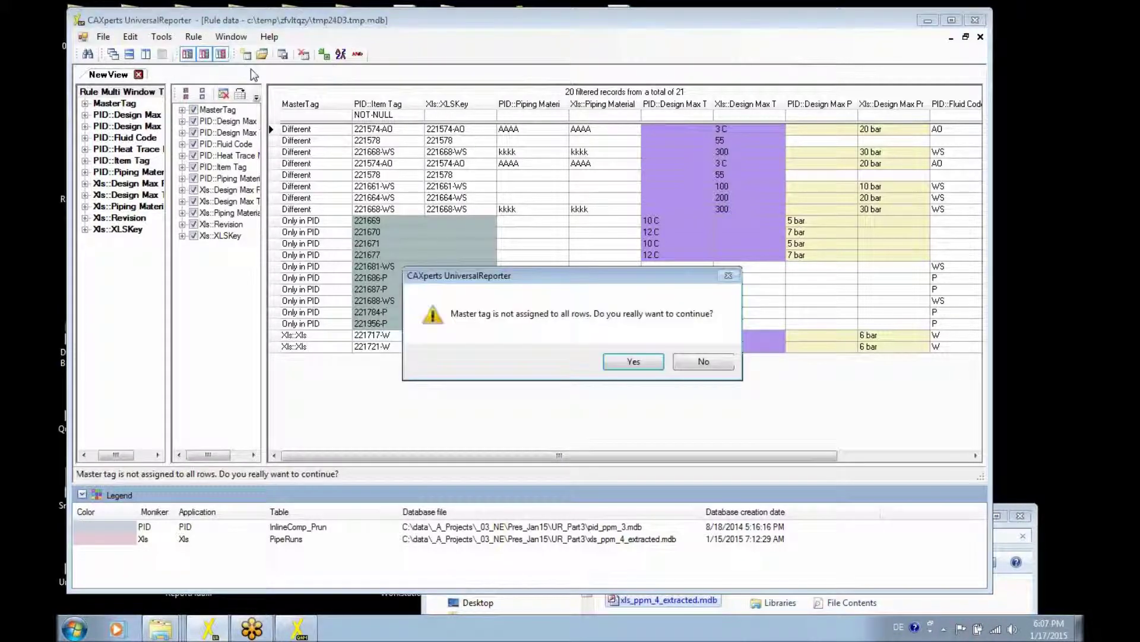
pyautogui.click(634, 361)
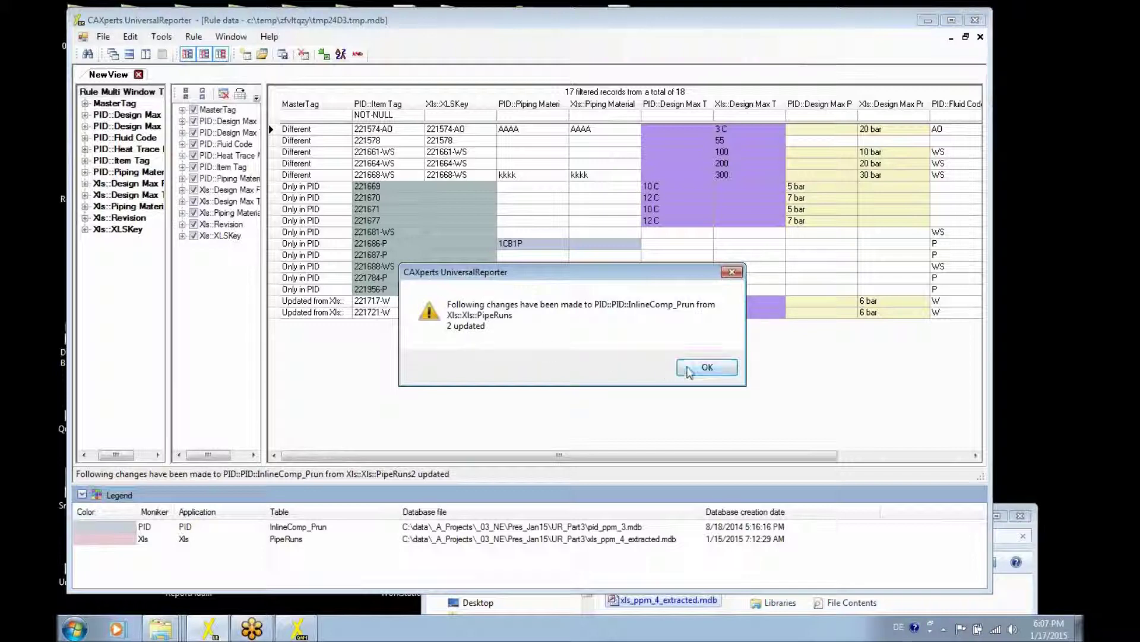
pyautogui.click(705, 367)
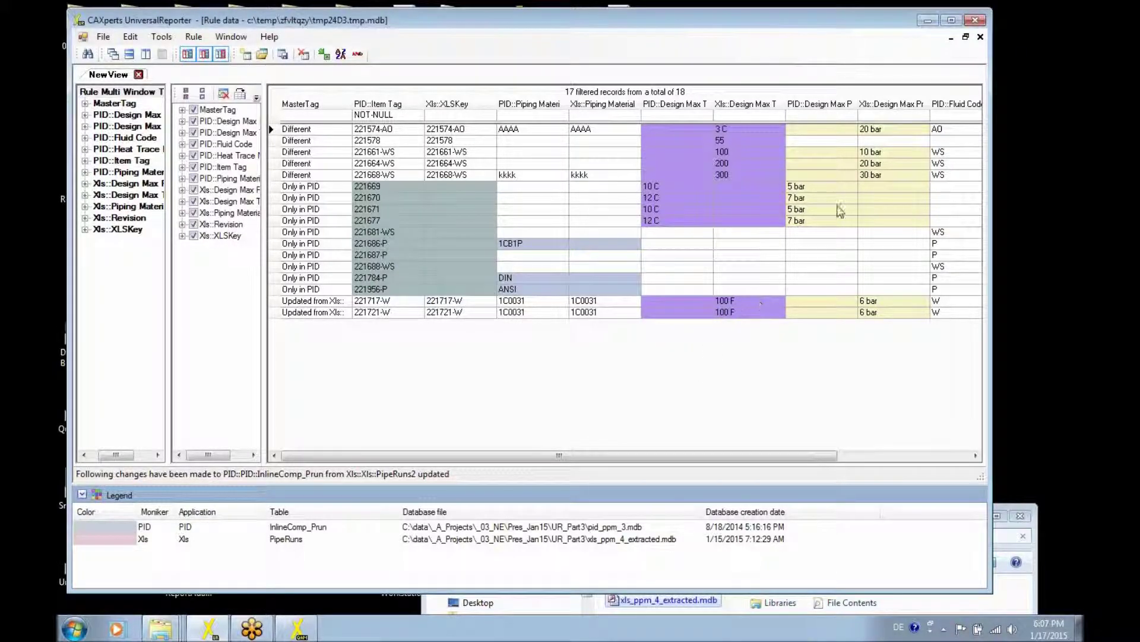
# Minimize the rule data window, bring the PID Data window to the front and widen it to uncover its table tree
pyautogui.click(952, 36)
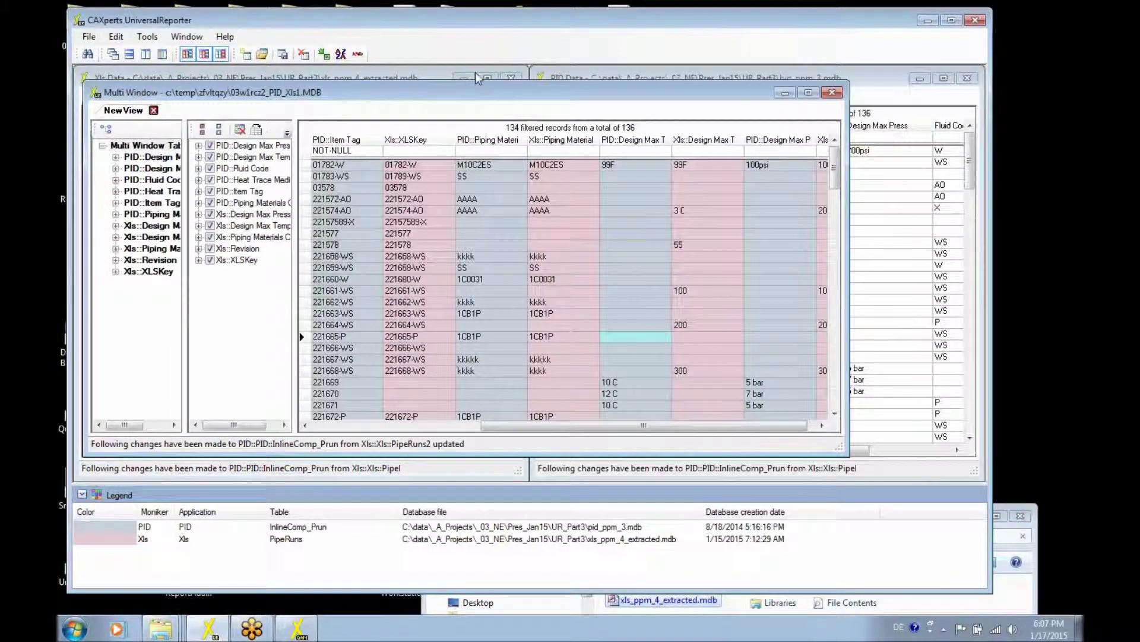
pyautogui.click(570, 78)
pyautogui.moveTo(531, 173); pyautogui.dragTo(108, 173)
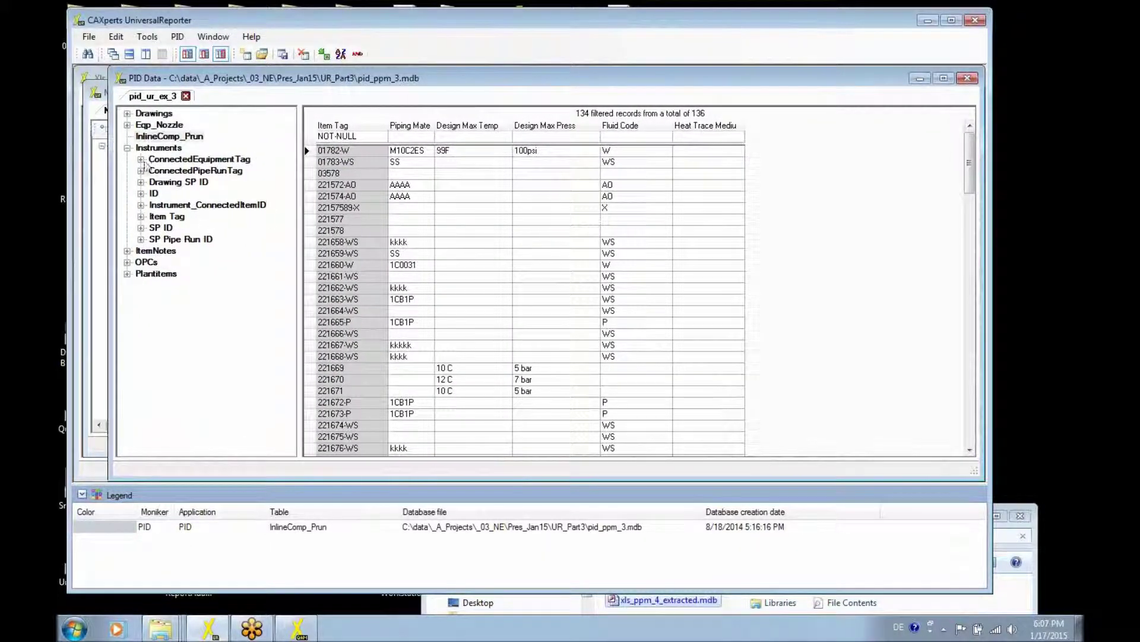
# Add the ChangeStatus attribute to InlineComp_Prun and filter the PID records to those with status Updated
pyautogui.rightClick(171, 137)
pyautogui.moveTo(246, 149)
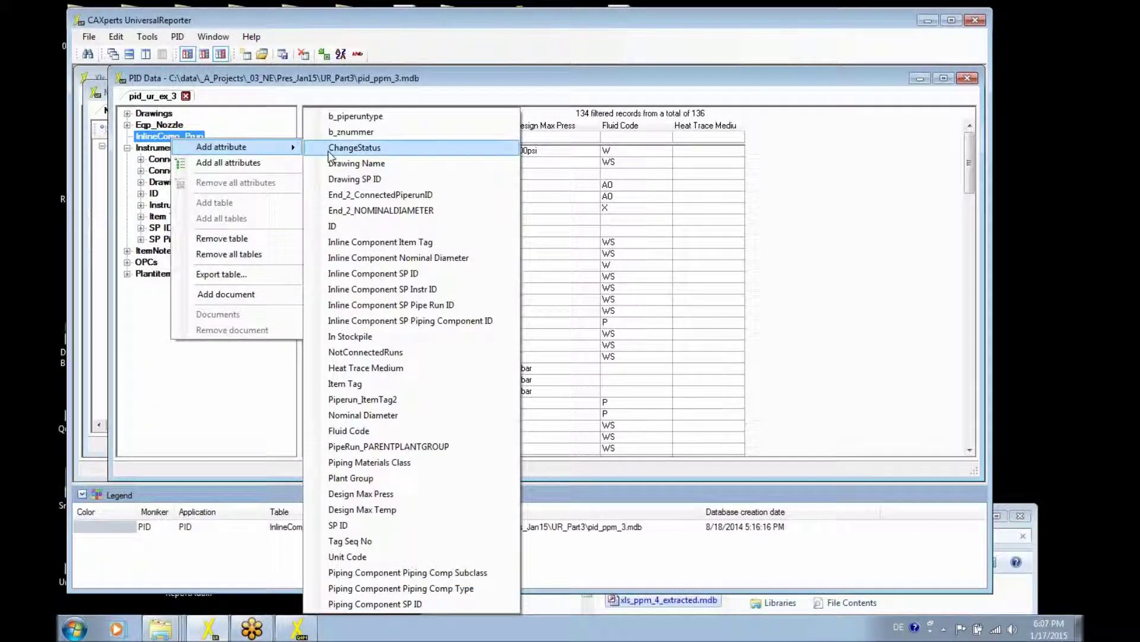
pyautogui.click(351, 149)
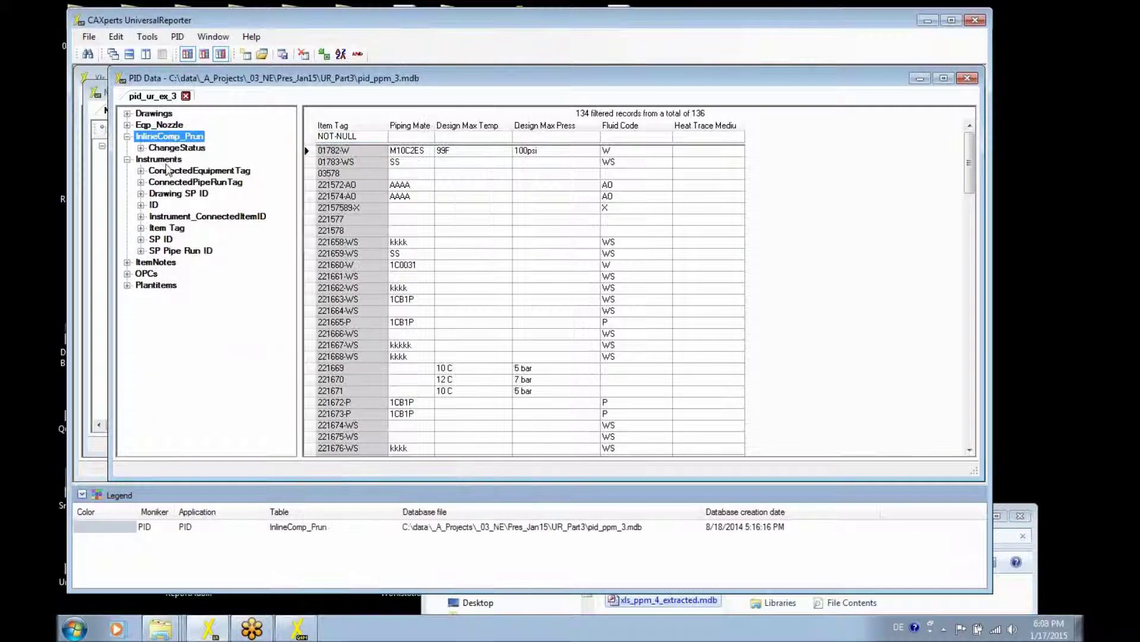
pyautogui.click(141, 148)
pyautogui.click(177, 170)
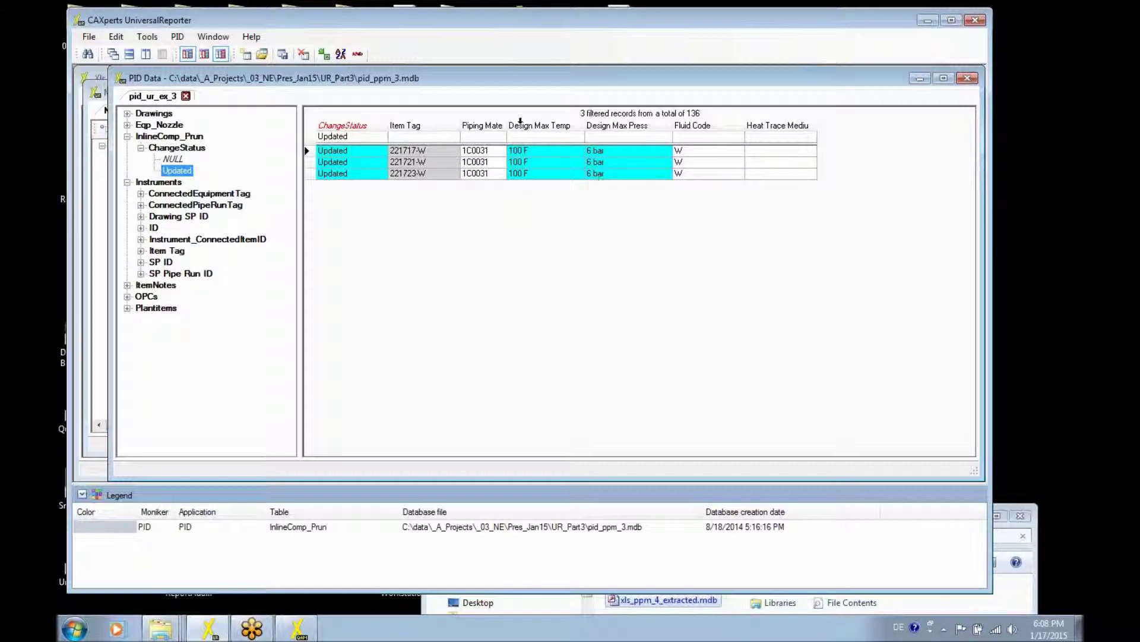
# Examine the available commands for writing the changes back to SmartPlant PID
pyautogui.click(179, 37)
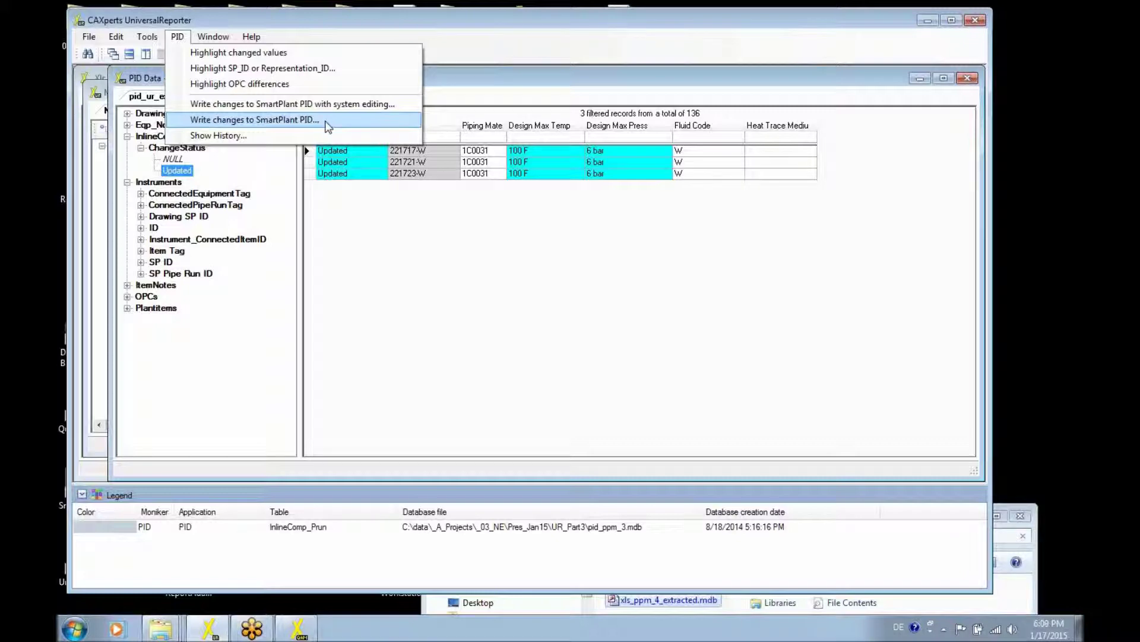
pyautogui.click(366, 406)
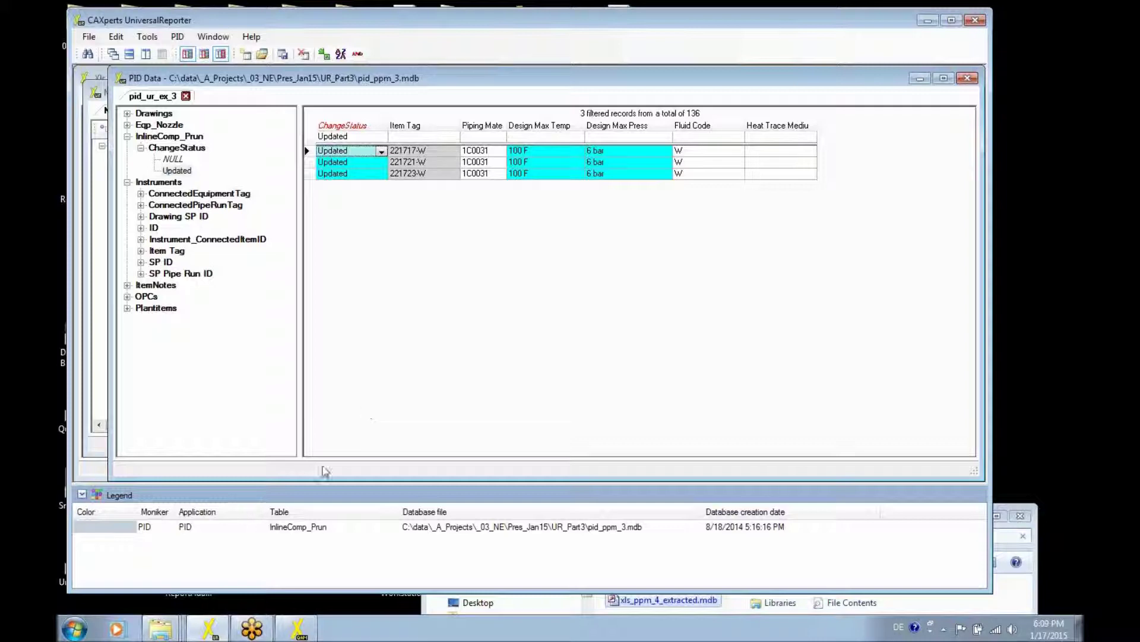
# Switch to CAXperts QualityAssuranceModule and examine the tables of the PPM_3 data source and the records in the eqp_2 view
pyautogui.moveTo(301, 635)
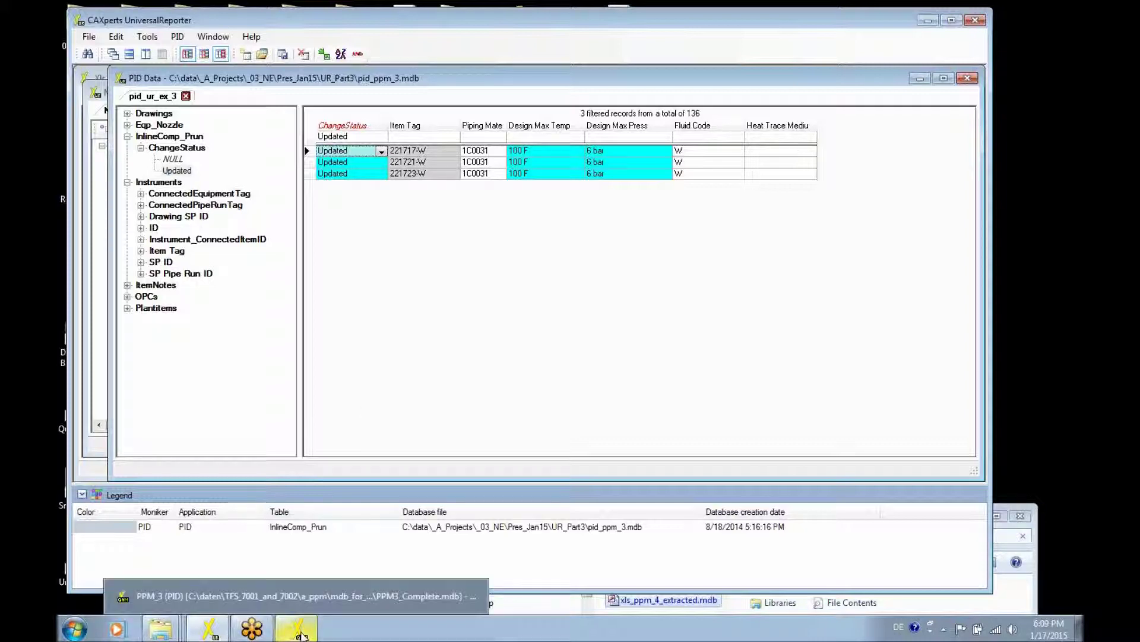
pyautogui.click(303, 634)
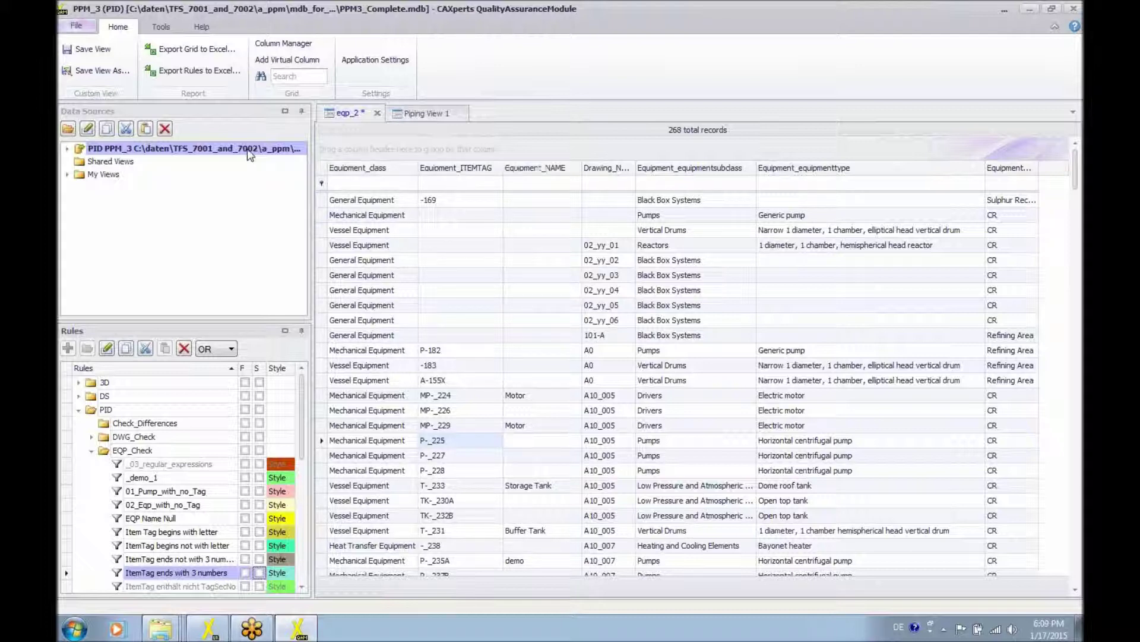
pyautogui.doubleClick(79, 152)
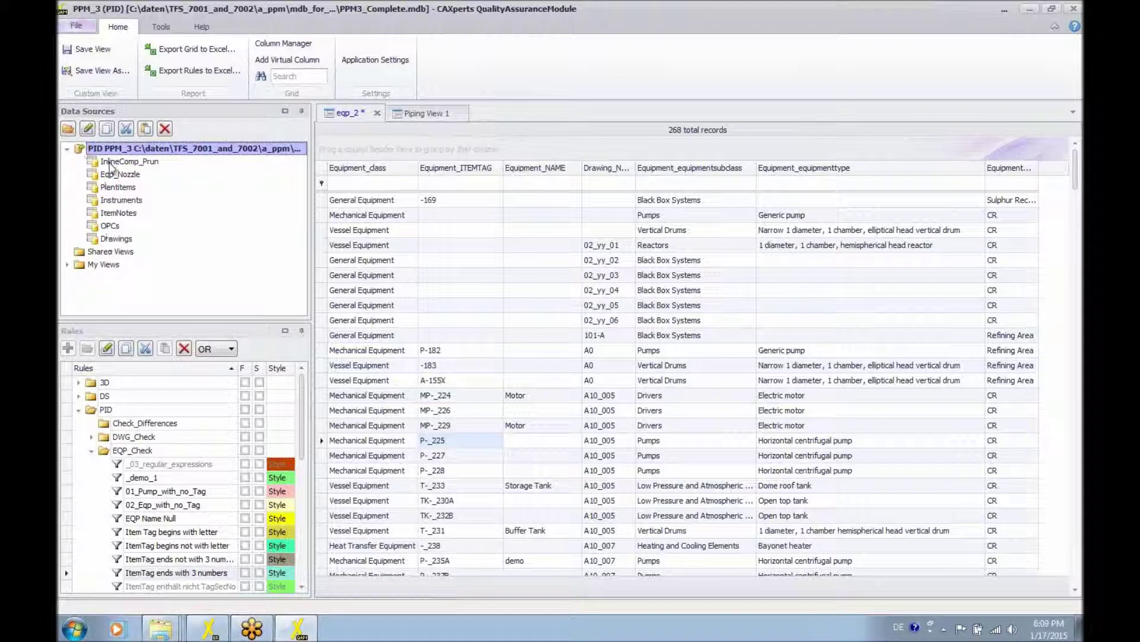
pyautogui.click(69, 151)
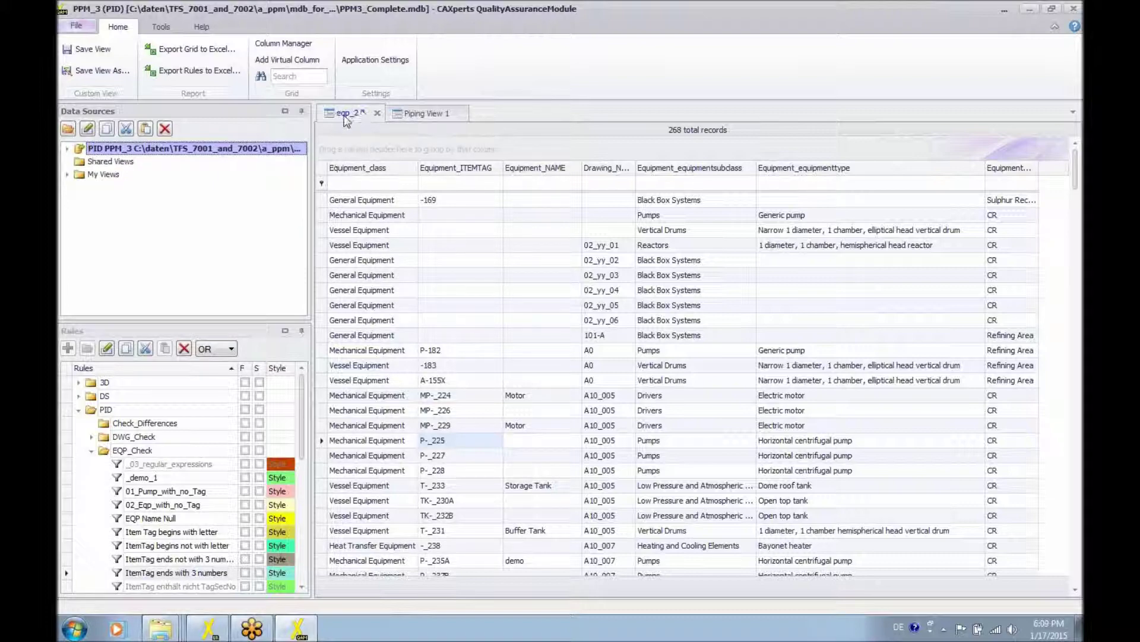
pyautogui.scroll(-7, 775, 399)
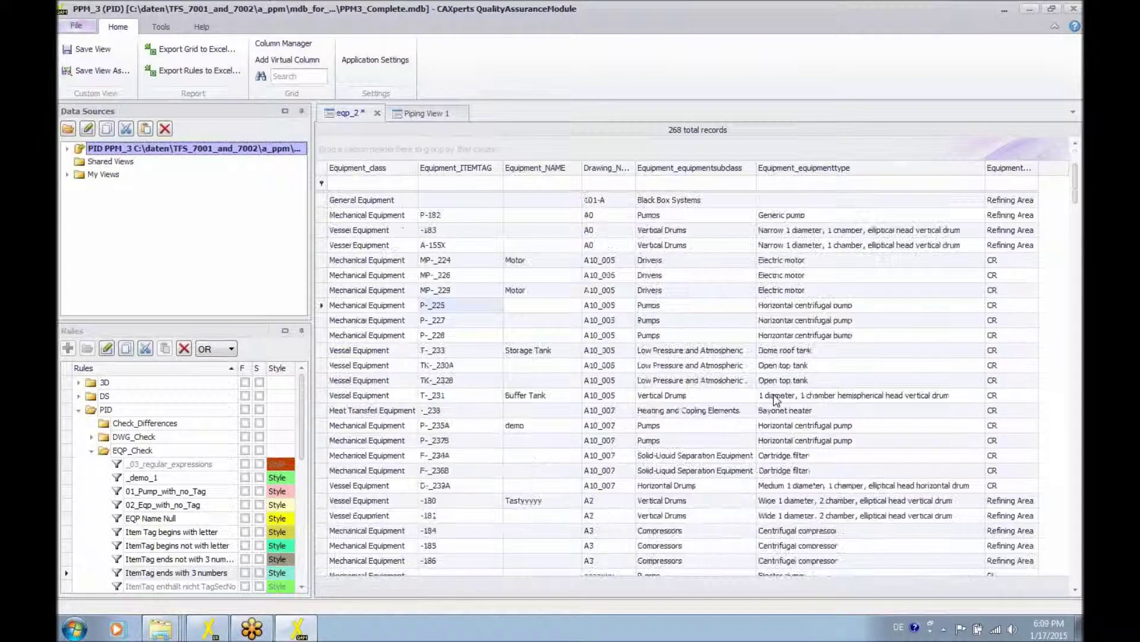
pyautogui.scroll(-5, 775, 399)
pyautogui.scroll(10, 775, 397)
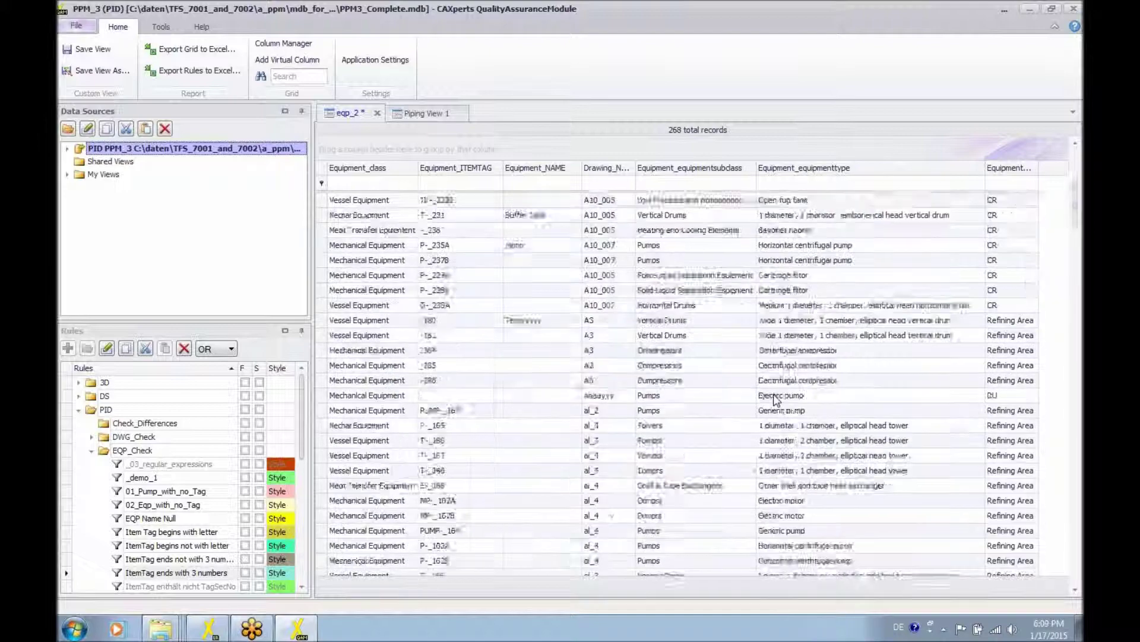
pyautogui.scroll(4, 775, 399)
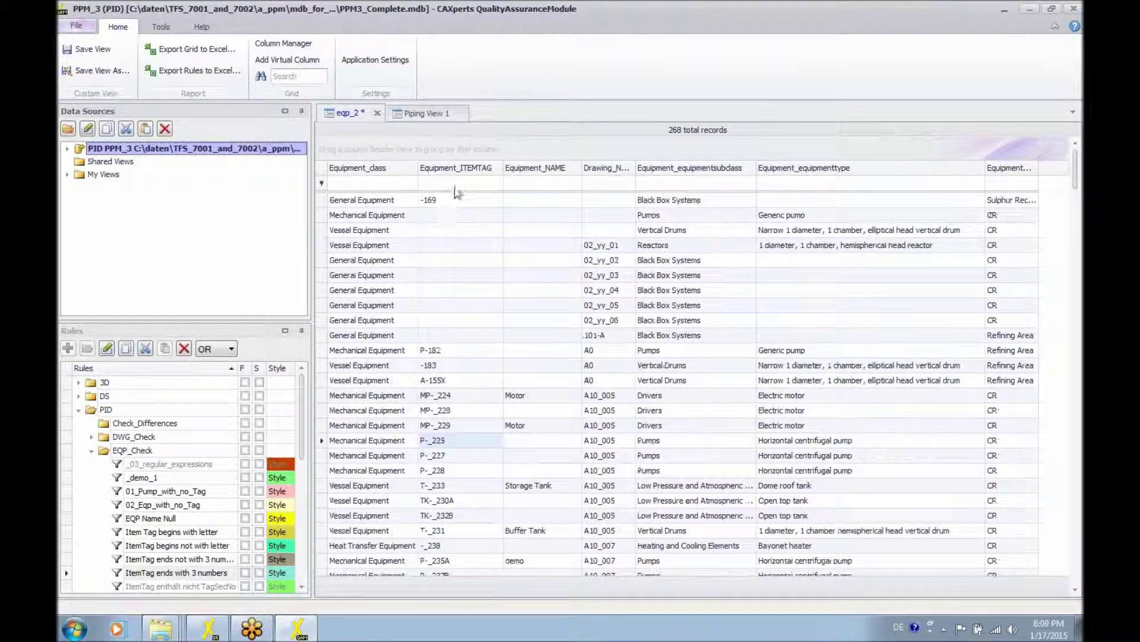
# Check which columns are offered for the eqp_2 view and move the Equipment_ITEMTAG column in front of Equipment_class
pyautogui.rightClick(462, 171)
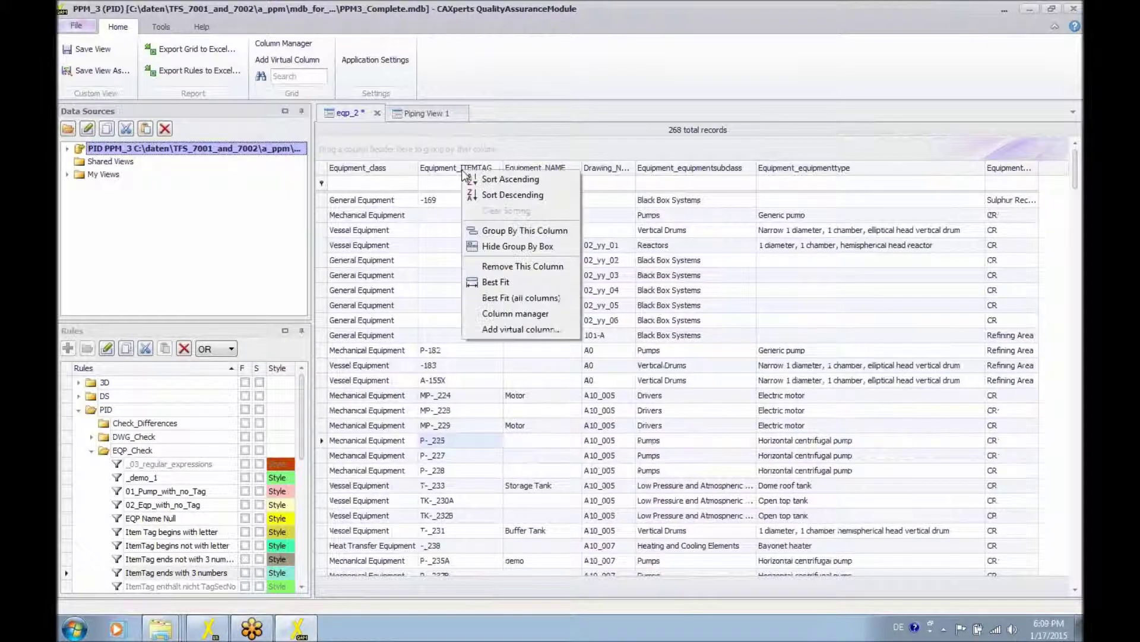
pyautogui.click(490, 315)
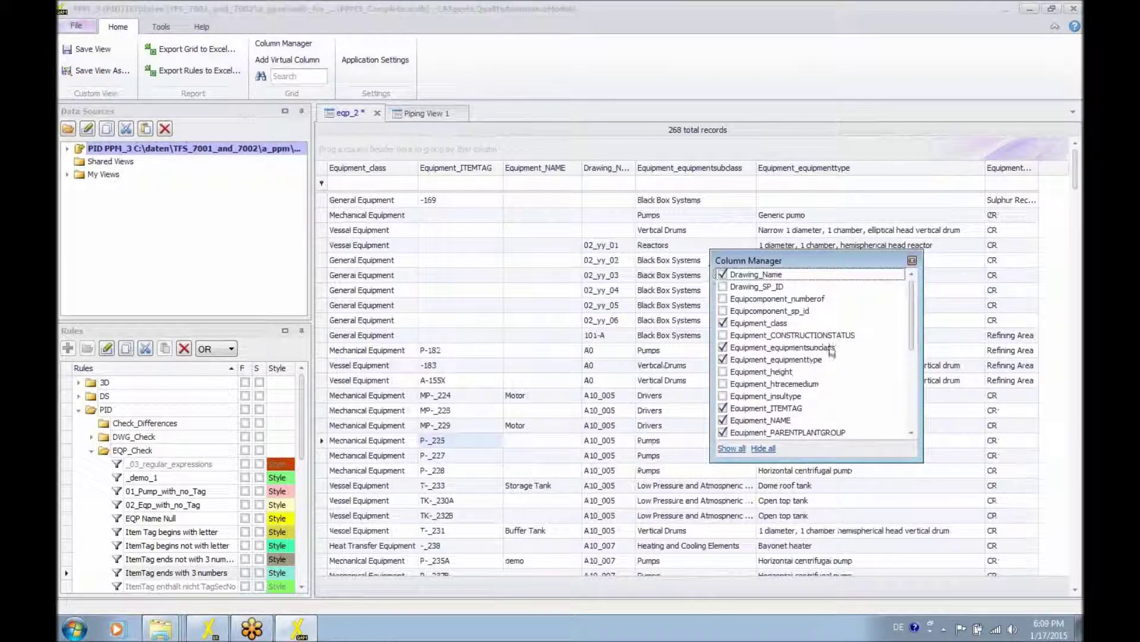
pyautogui.click(912, 260)
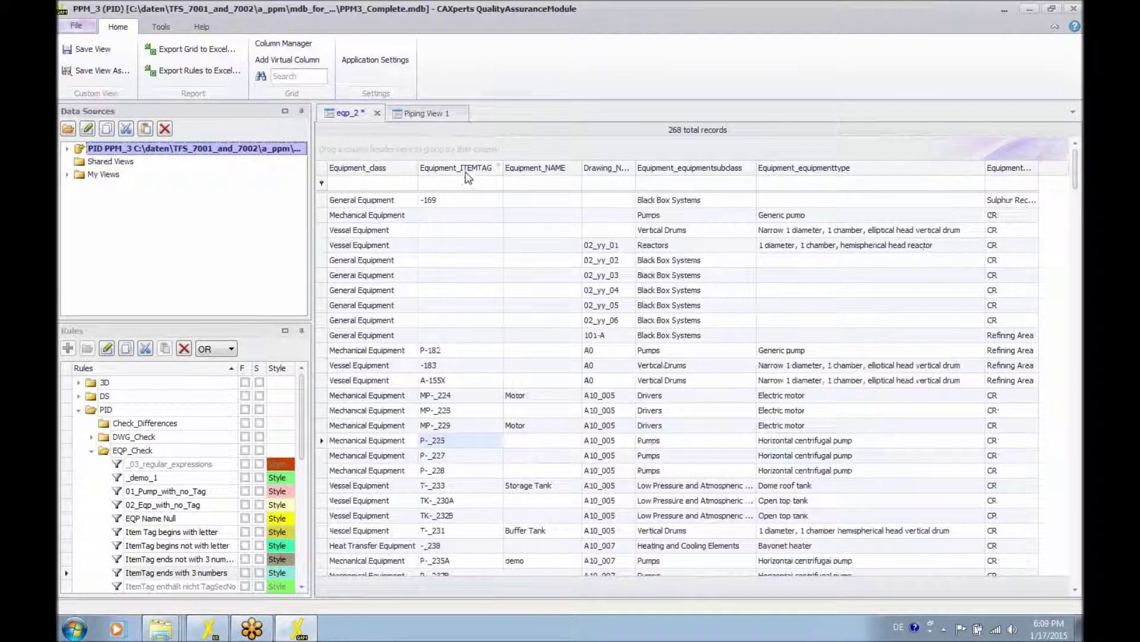
pyautogui.moveTo(471, 172); pyautogui.dragTo(350, 172)
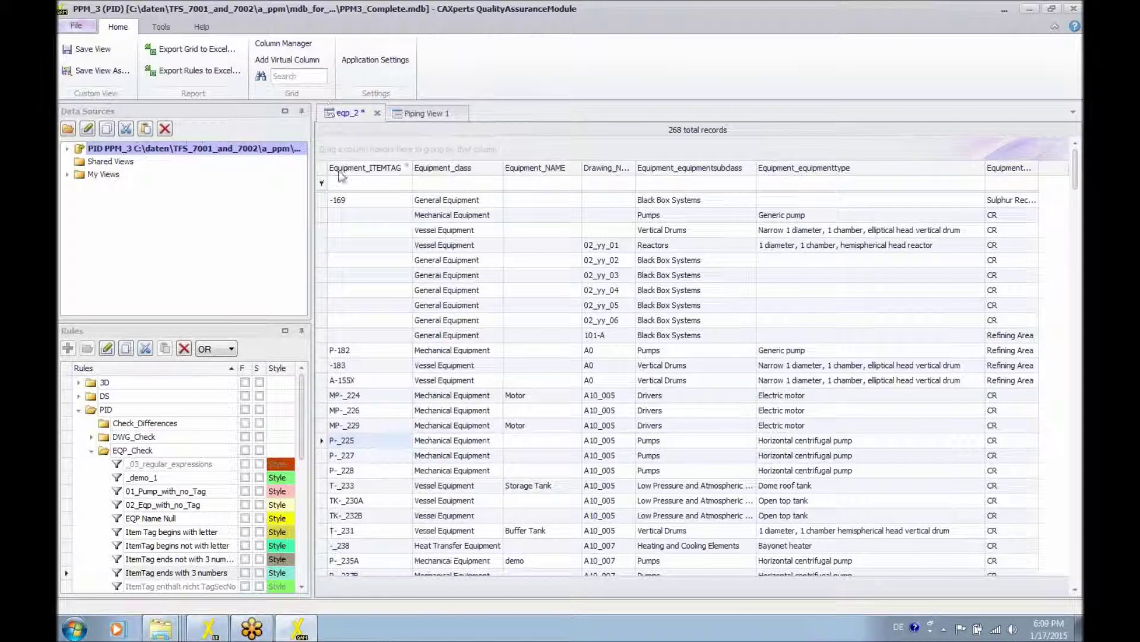
# Apply the EQP Name Null and ItemTag ends with 3 numbers rule styles to eqp_2, and inspect the EQP Name Null rule's definition
pyautogui.moveTo(303, 461)
pyautogui.mouseDown()
pyautogui.moveTo(305, 545)
pyautogui.moveTo(302, 466)
pyautogui.mouseUp()
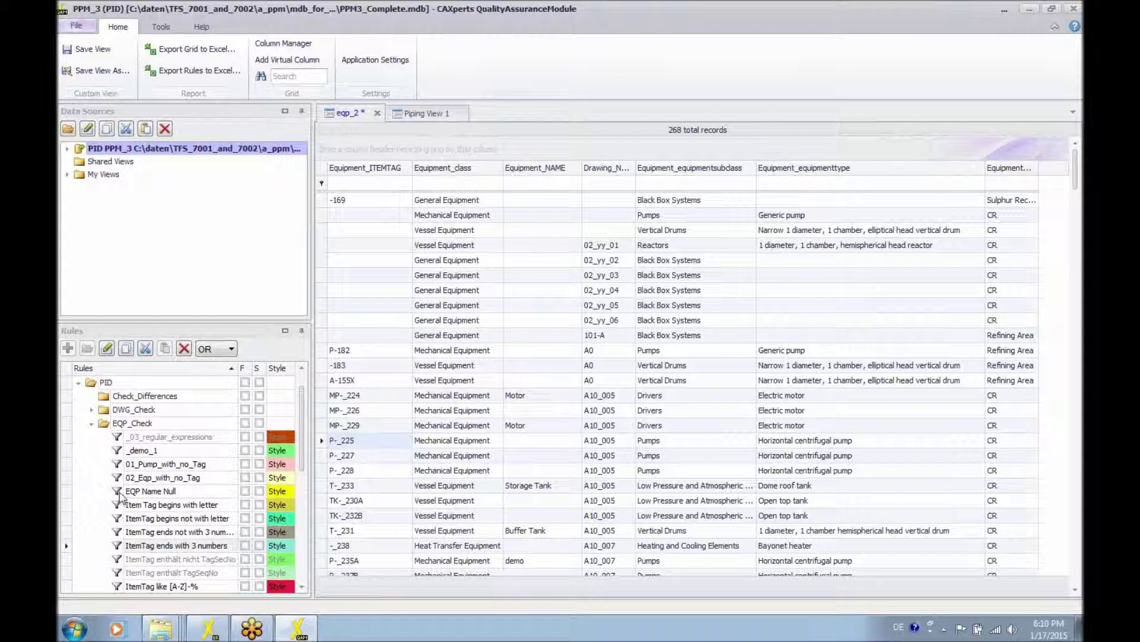
pyautogui.click(259, 492)
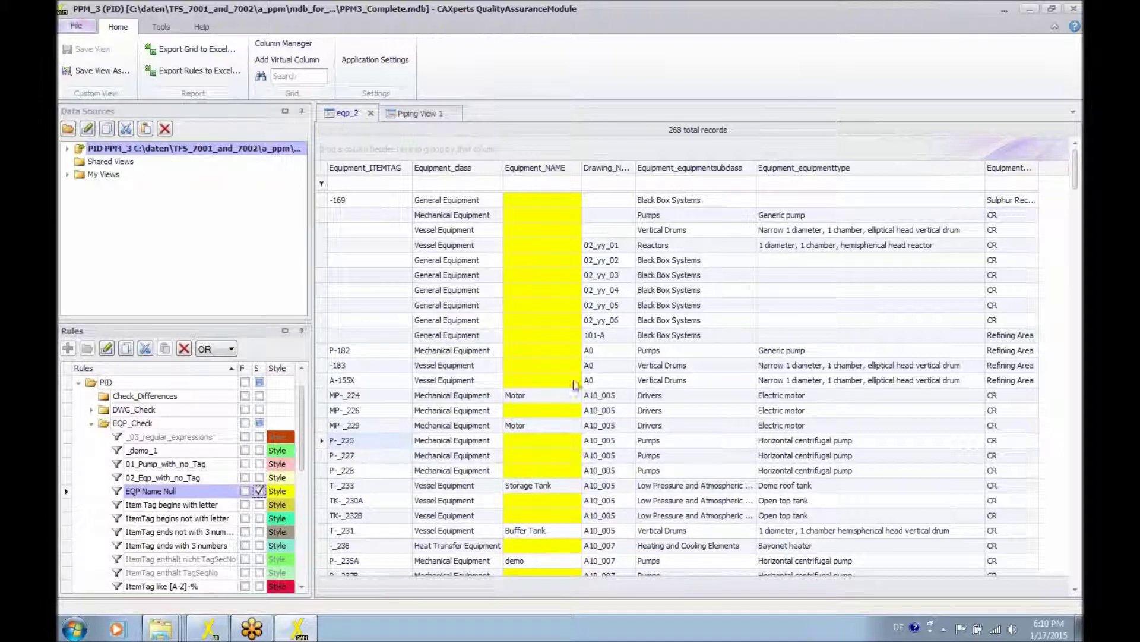
pyautogui.moveTo(551, 422)
pyautogui.moveTo(524, 324)
pyautogui.doubleClick(118, 495)
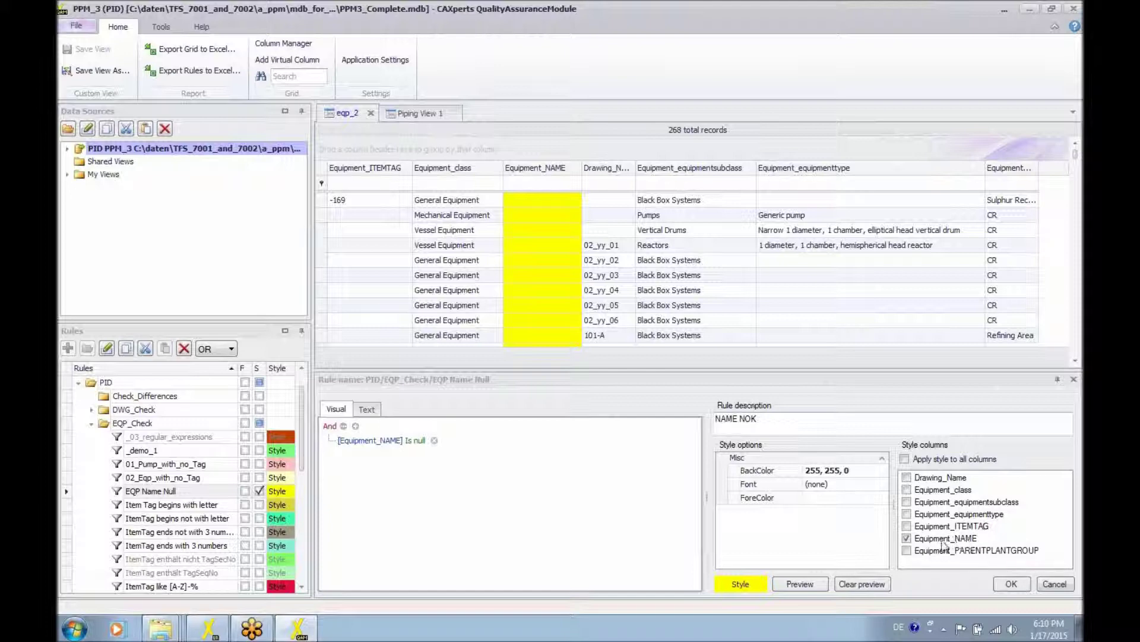
pyautogui.click(1057, 585)
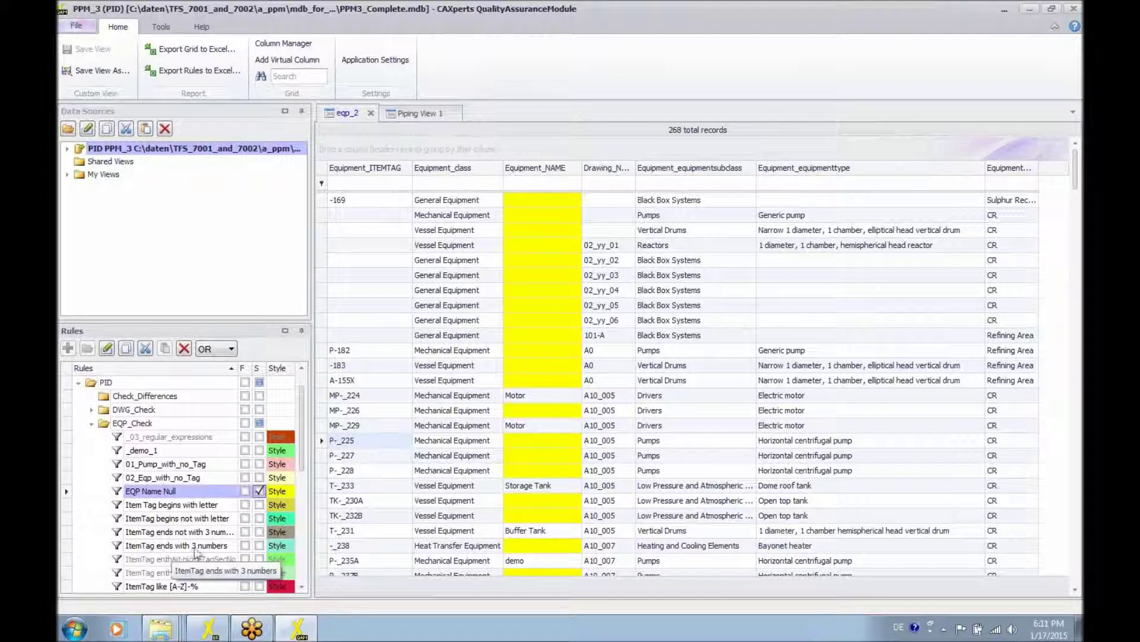
pyautogui.click(260, 546)
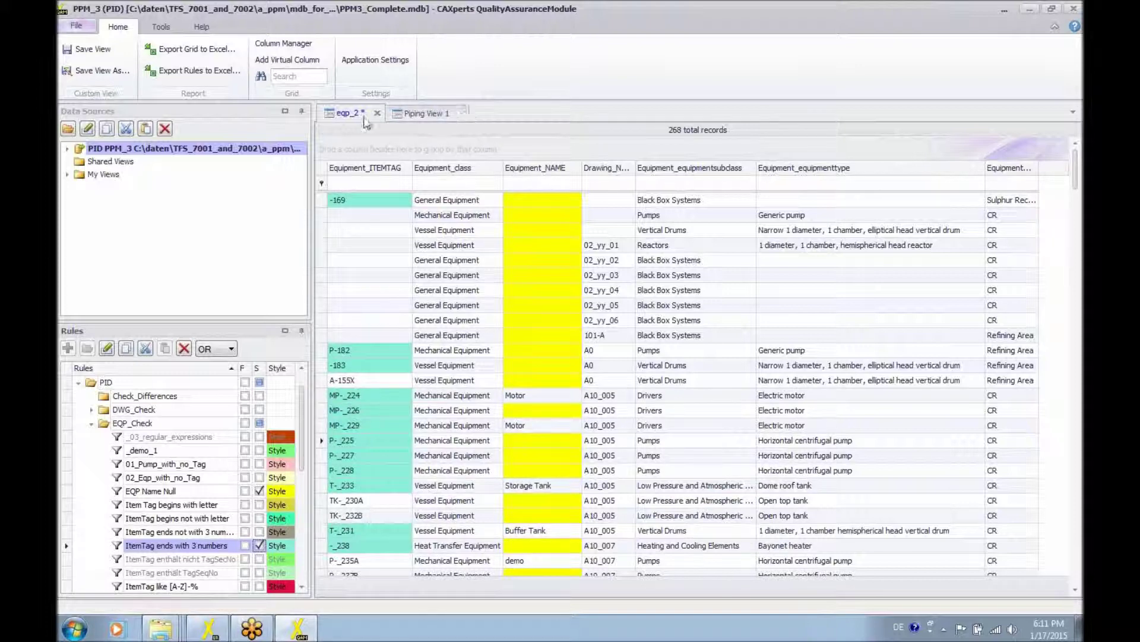
# Export the eqp_2 grid without a template to Export__2015-01-17_181119.xlsx, and examine the workbook's Table 1 and Style Legend sheets
pyautogui.click(204, 51)
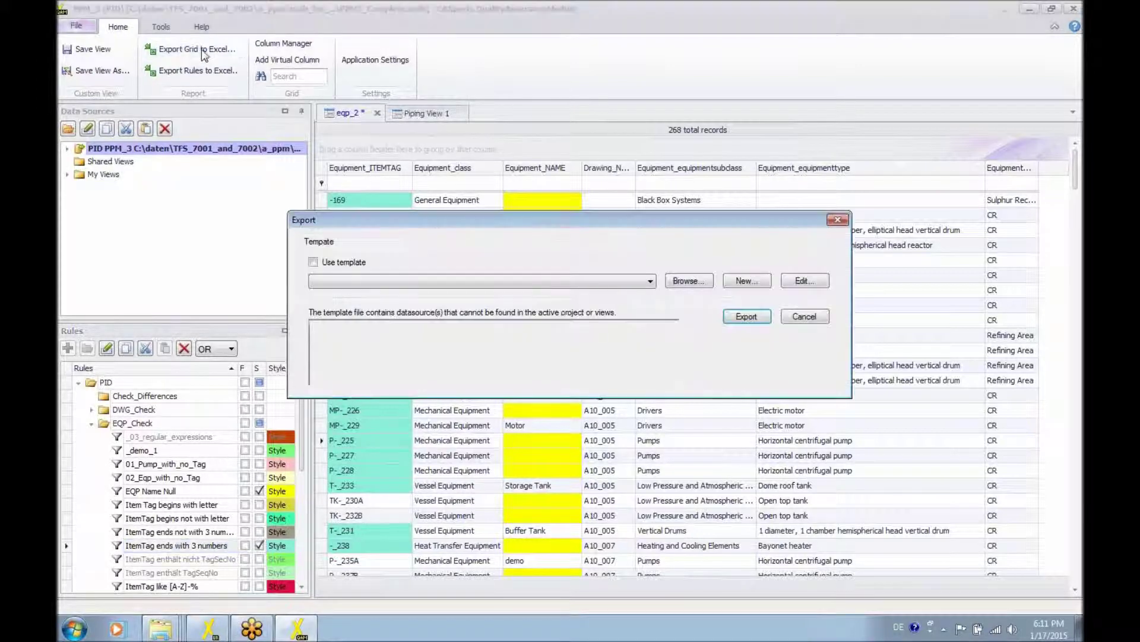
pyautogui.click(752, 319)
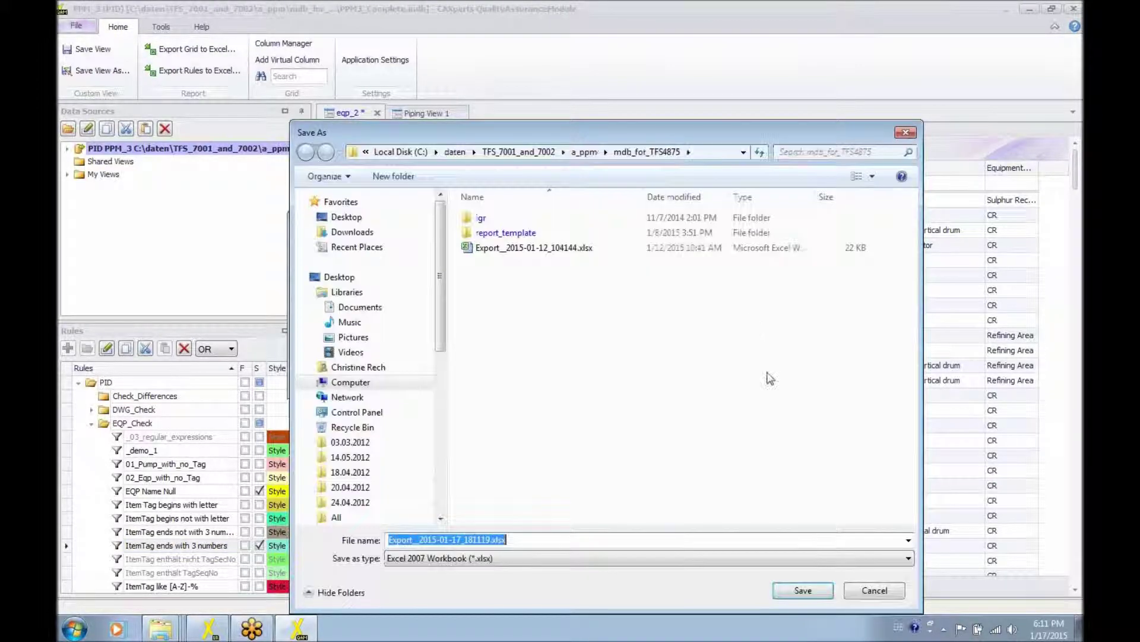
pyautogui.click(808, 590)
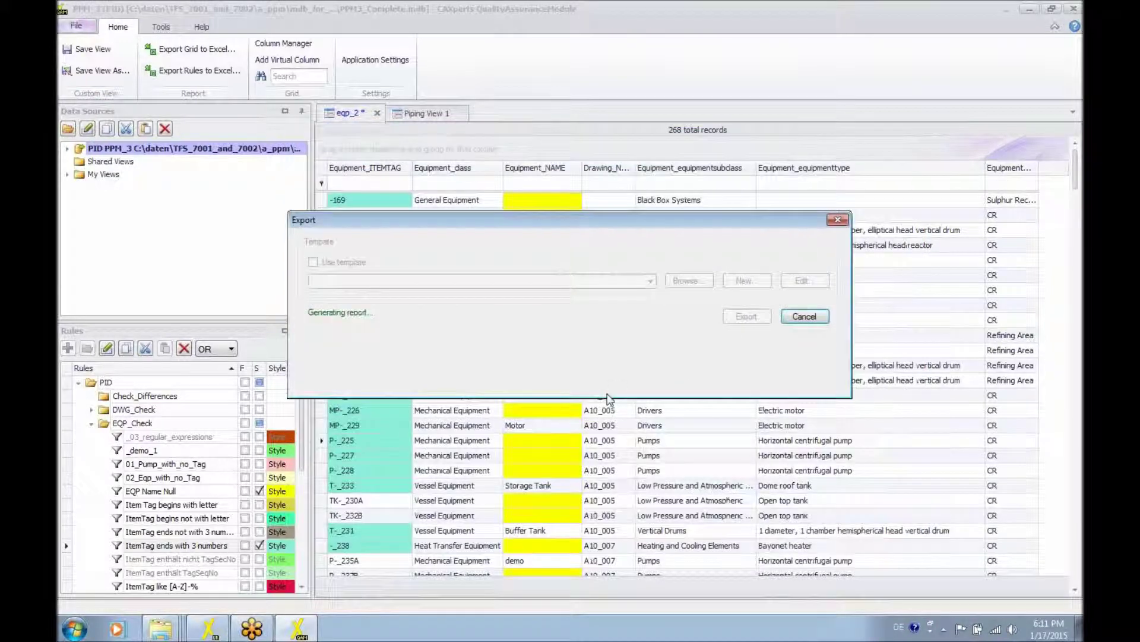
pyautogui.click(559, 362)
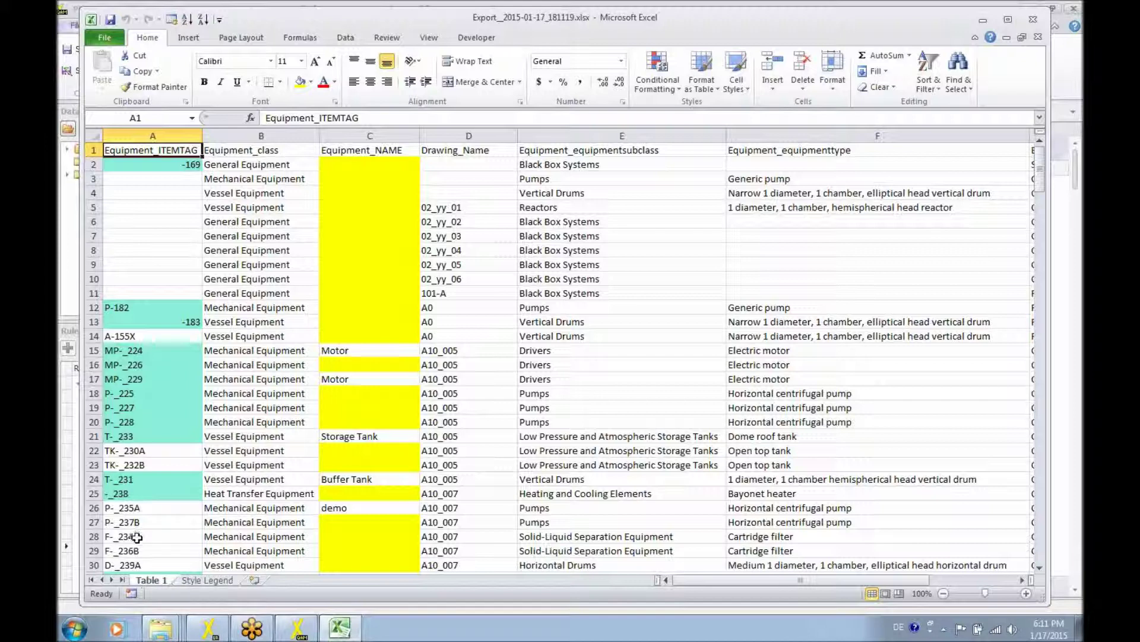
pyautogui.click(223, 585)
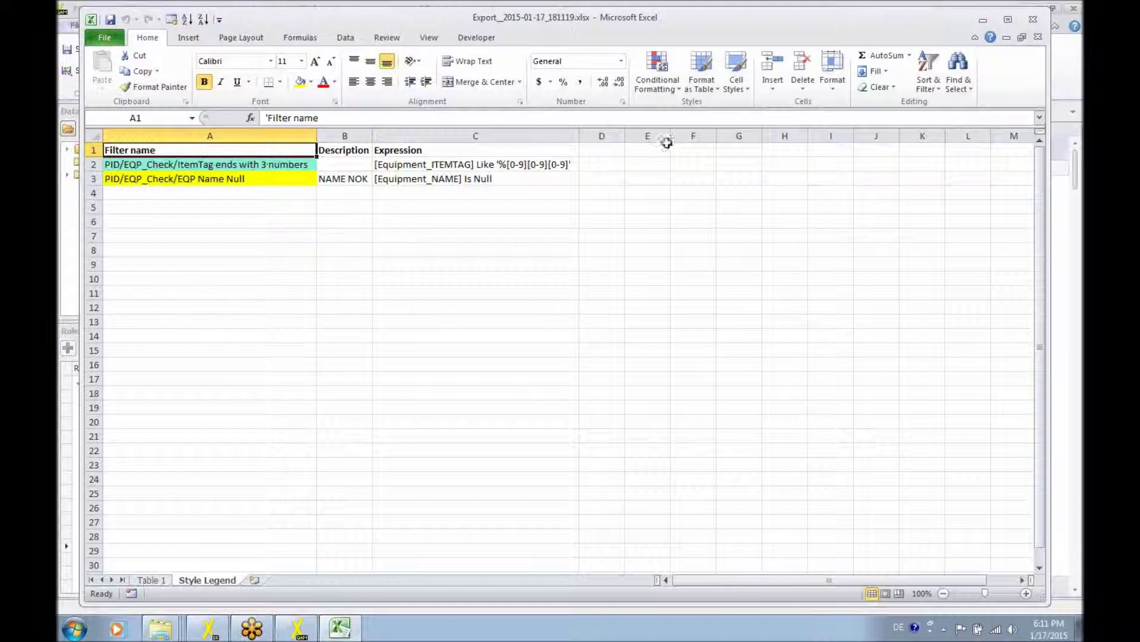
pyautogui.click(1034, 20)
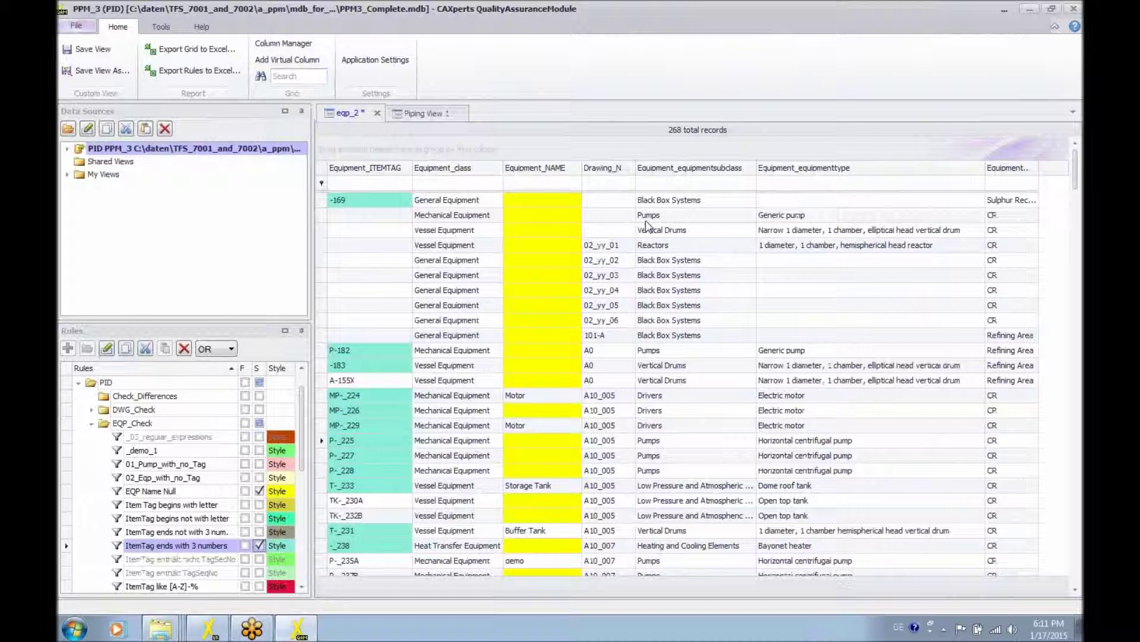
# Filter the Piping View 1 records by the PipeRun_Check rule 01_IO_in_NumberField
pyautogui.click(439, 115)
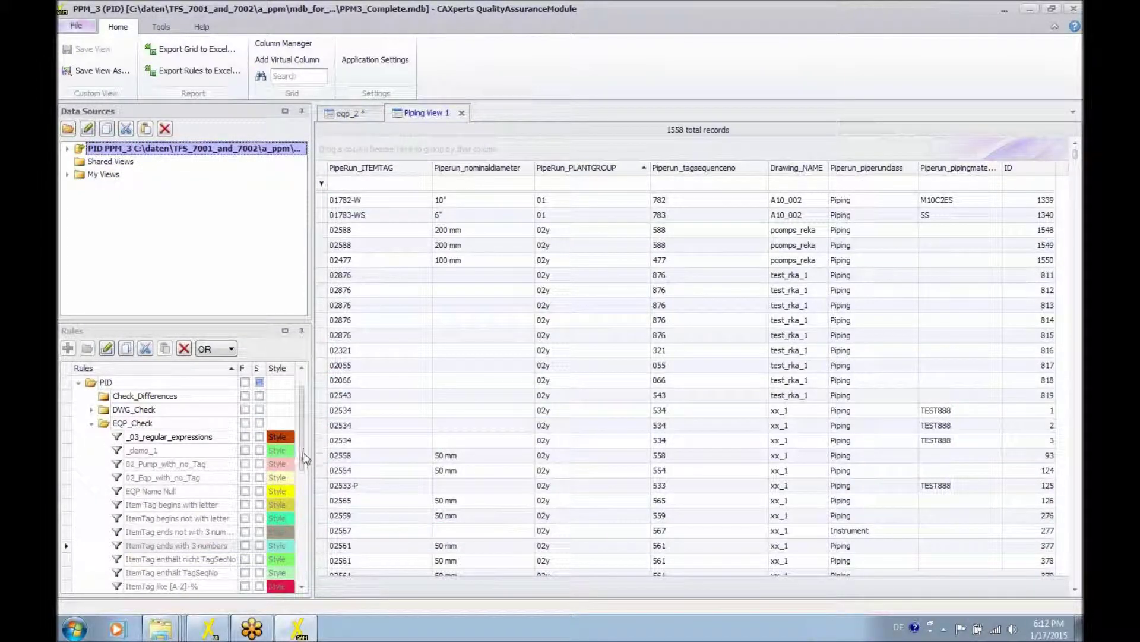
pyautogui.moveTo(303, 467); pyautogui.dragTo(307, 587)
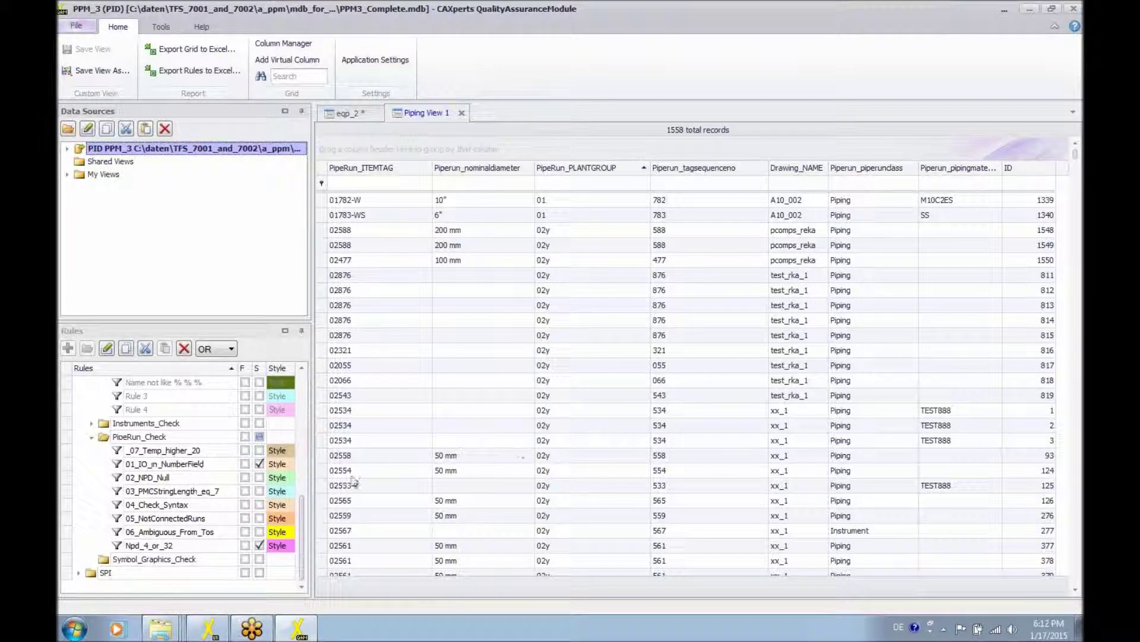
pyautogui.click(244, 464)
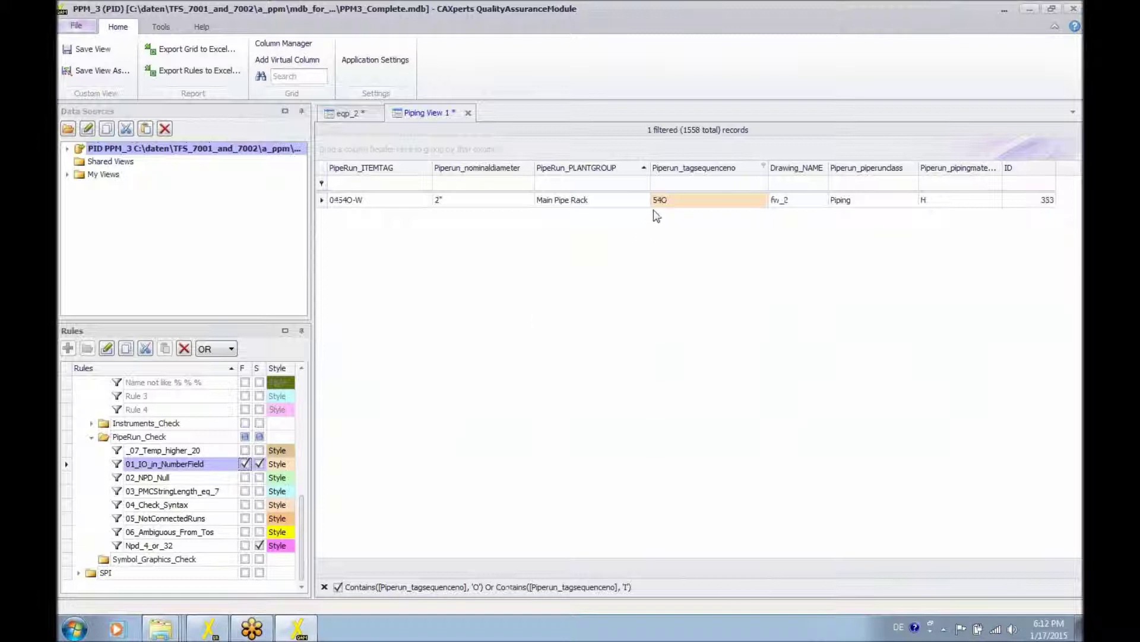
pyautogui.moveTo(660, 203)
# Highlight equipment T-_231 from the eqp_2 view in its drawing, examine it in SmartSketch and close the drawing
pyautogui.click(348, 113)
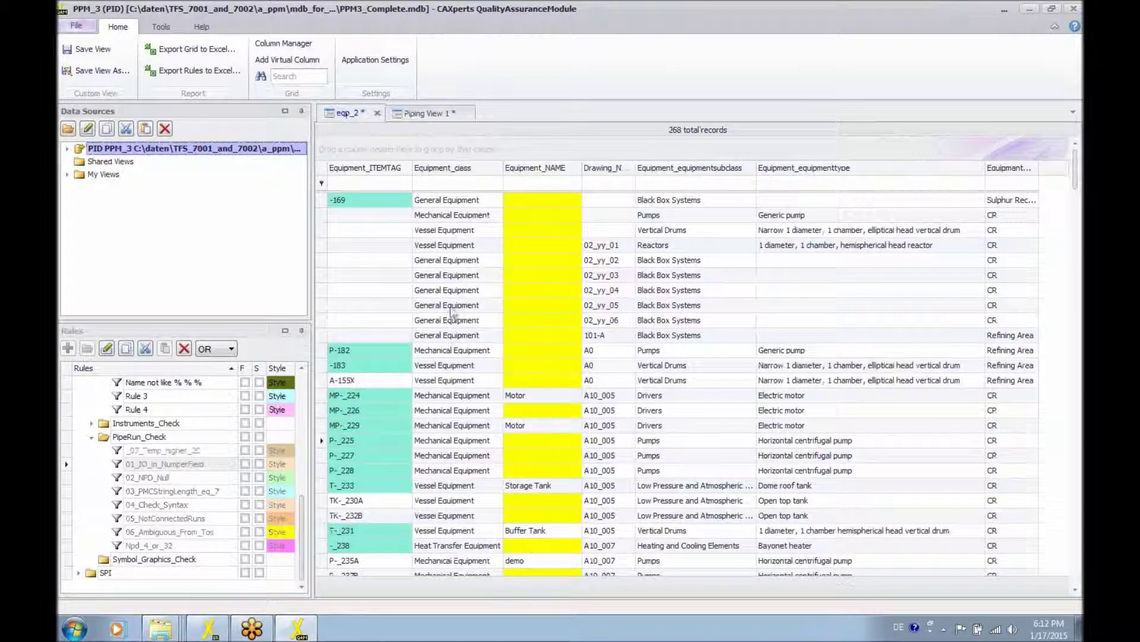
pyautogui.rightClick(348, 531)
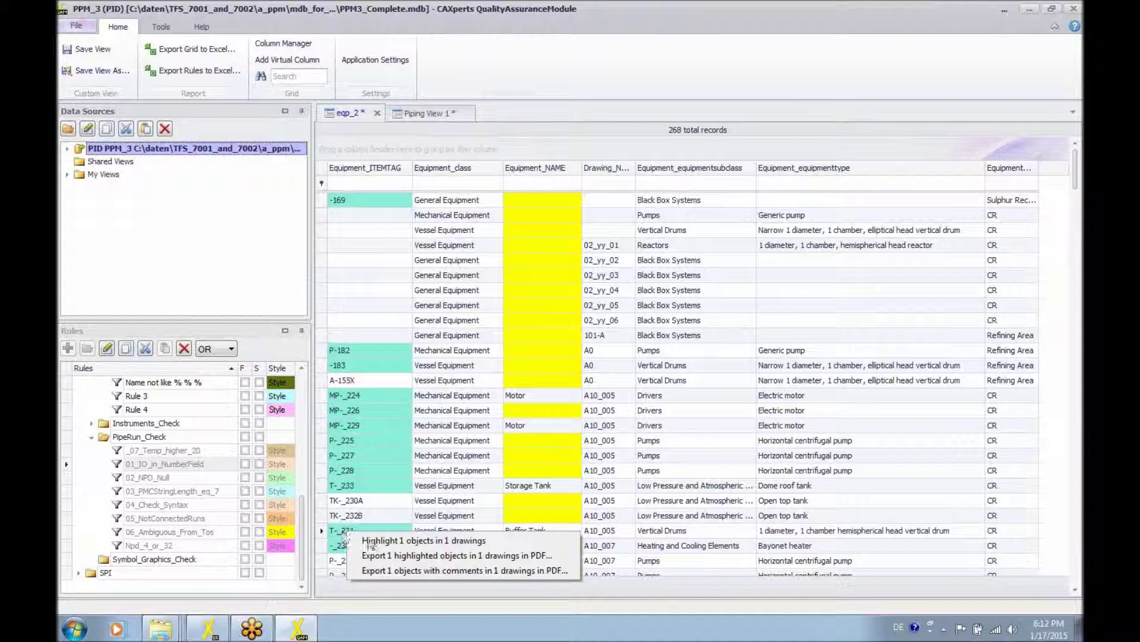
pyautogui.click(438, 541)
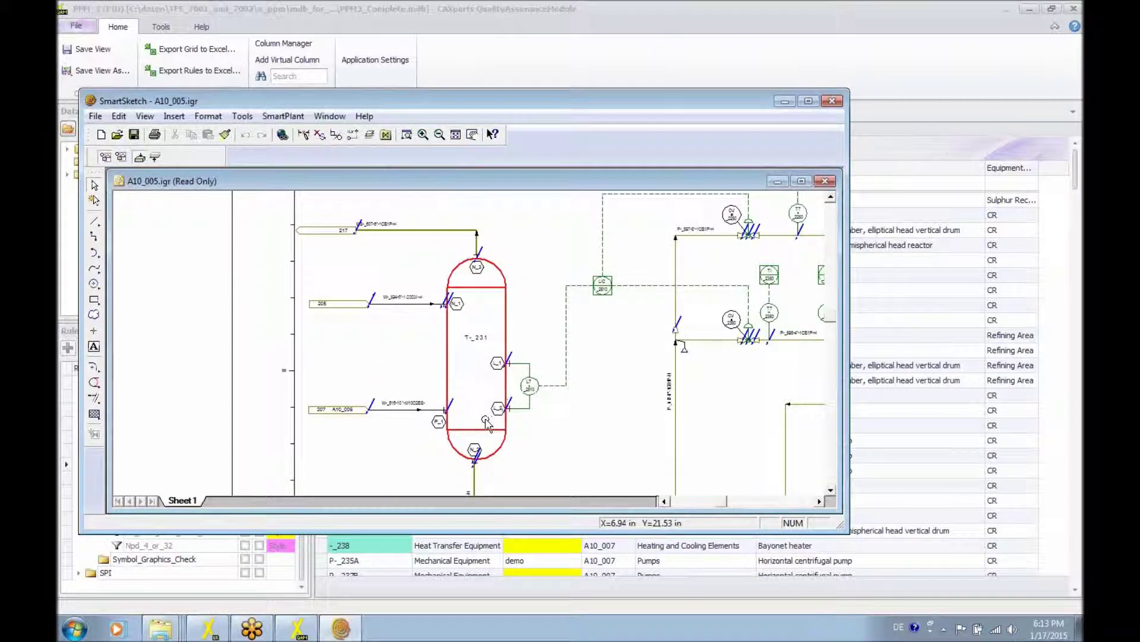
pyautogui.click(832, 102)
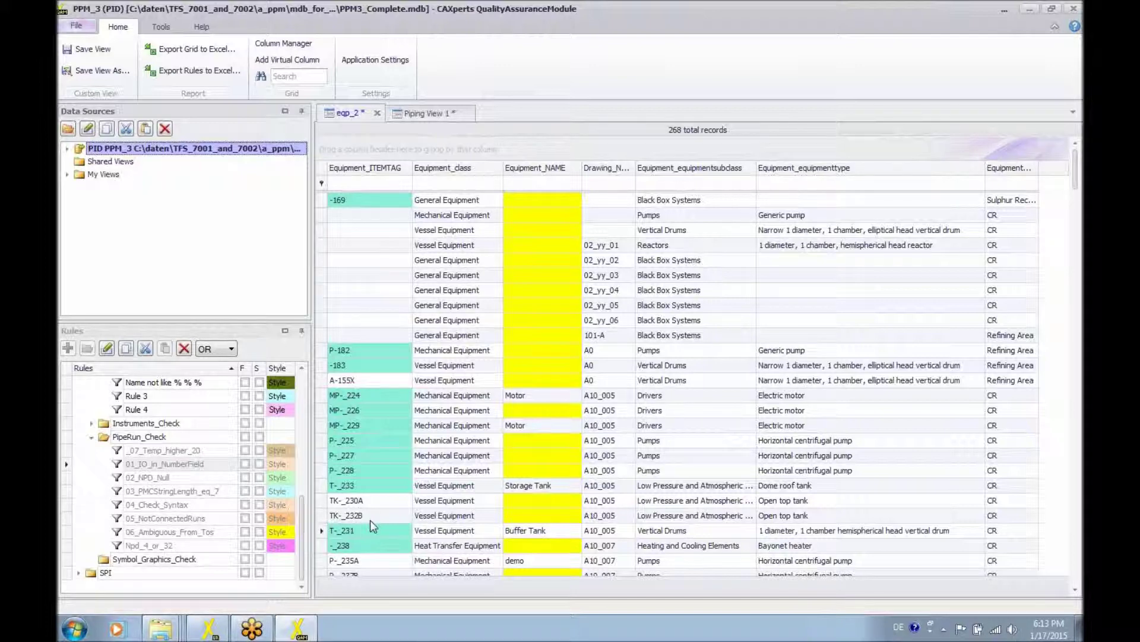
# Export the drawing with T-_233 highlighted as a PDF to C:\data\_A_Projects\_03_NE, with the folder set to open after export
pyautogui.rightClick(374, 489)
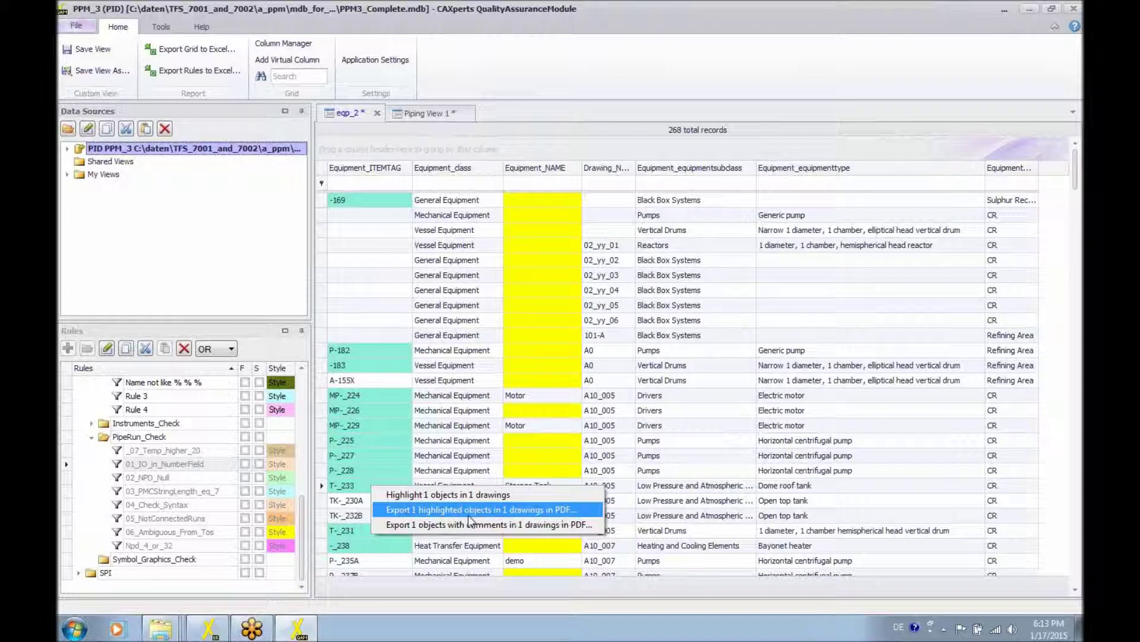
pyautogui.click(490, 510)
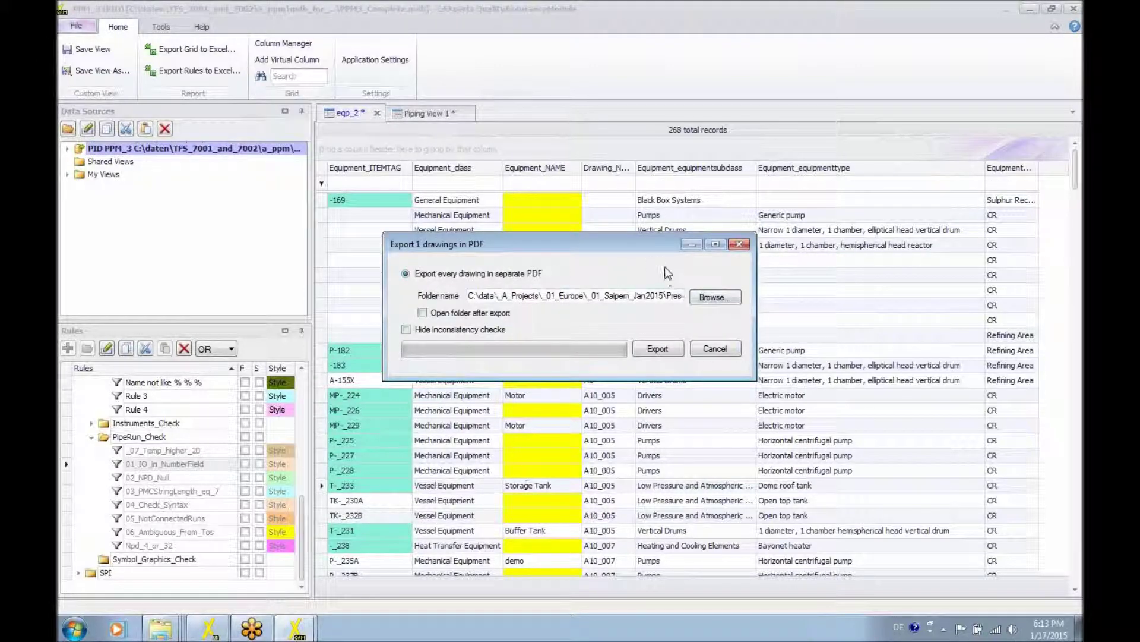
pyautogui.click(713, 299)
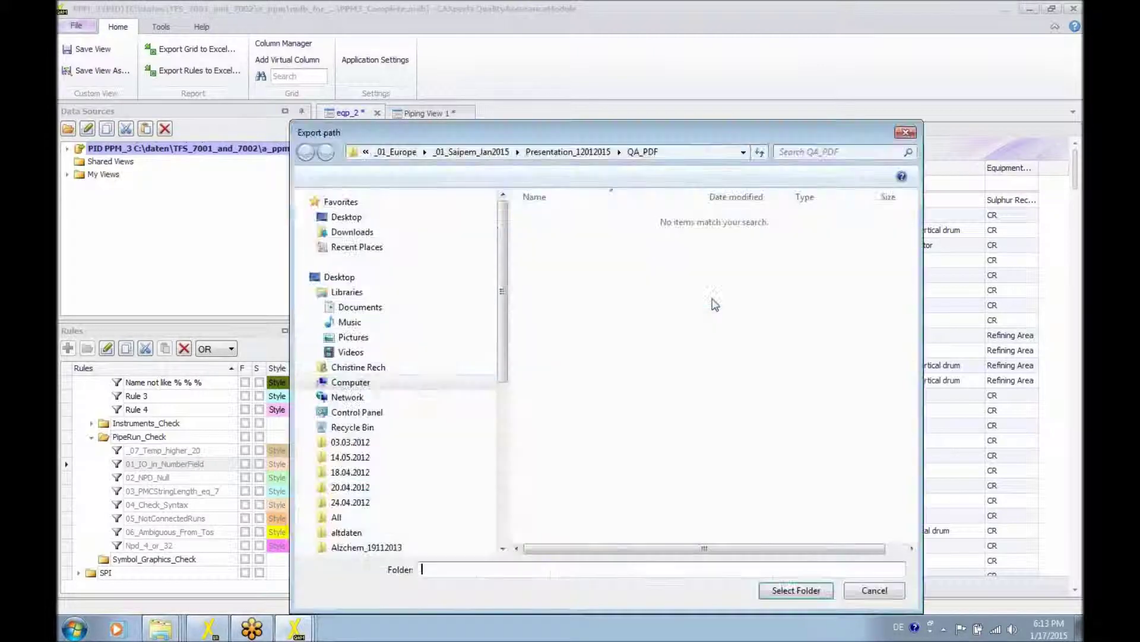
pyautogui.click(393, 151)
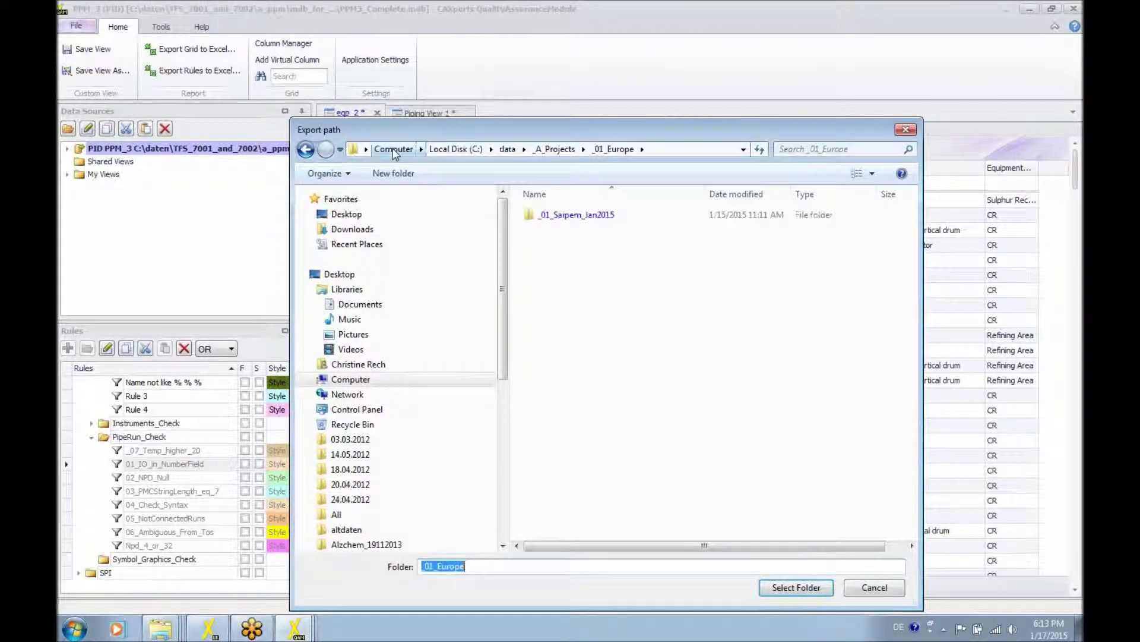
pyautogui.click(555, 149)
pyautogui.doubleClick(552, 245)
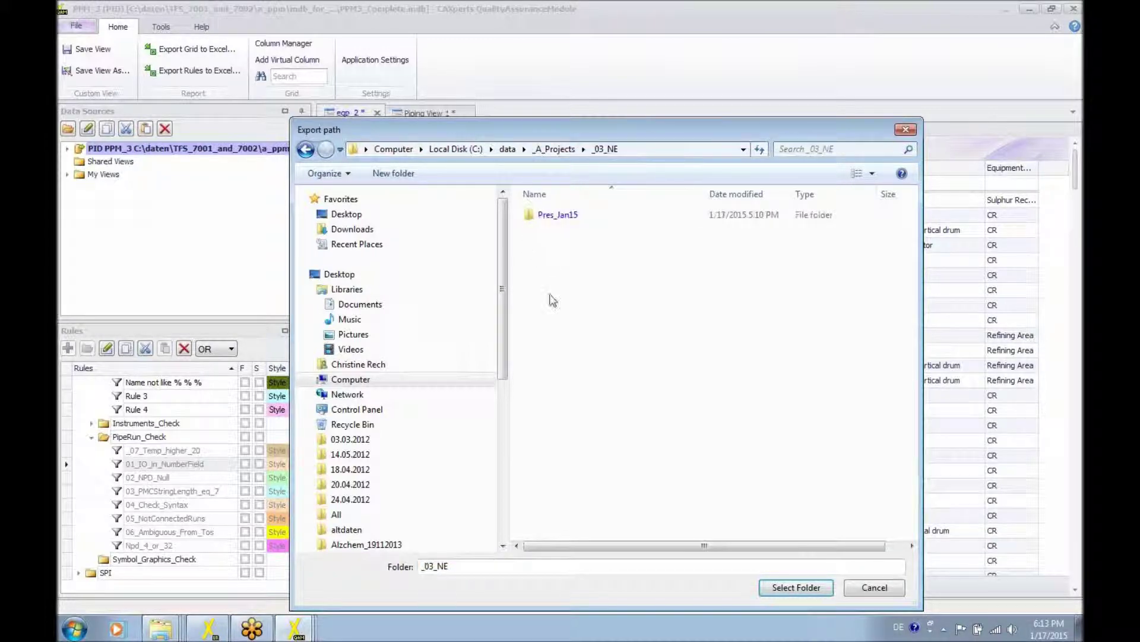
pyautogui.click(796, 586)
pyautogui.click(423, 312)
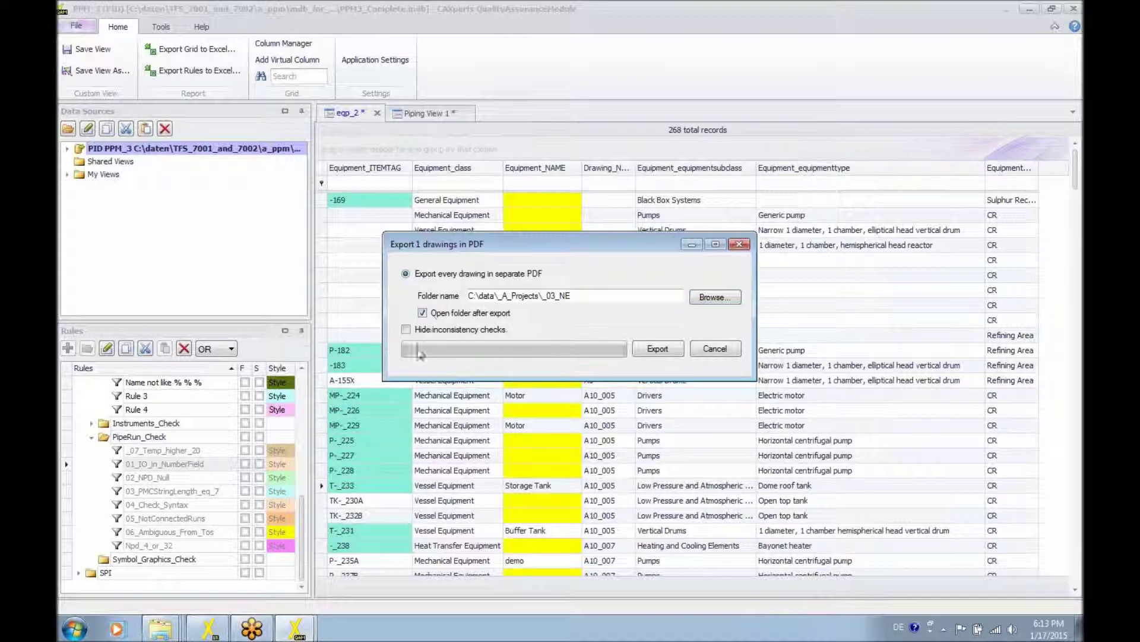
pyautogui.click(658, 349)
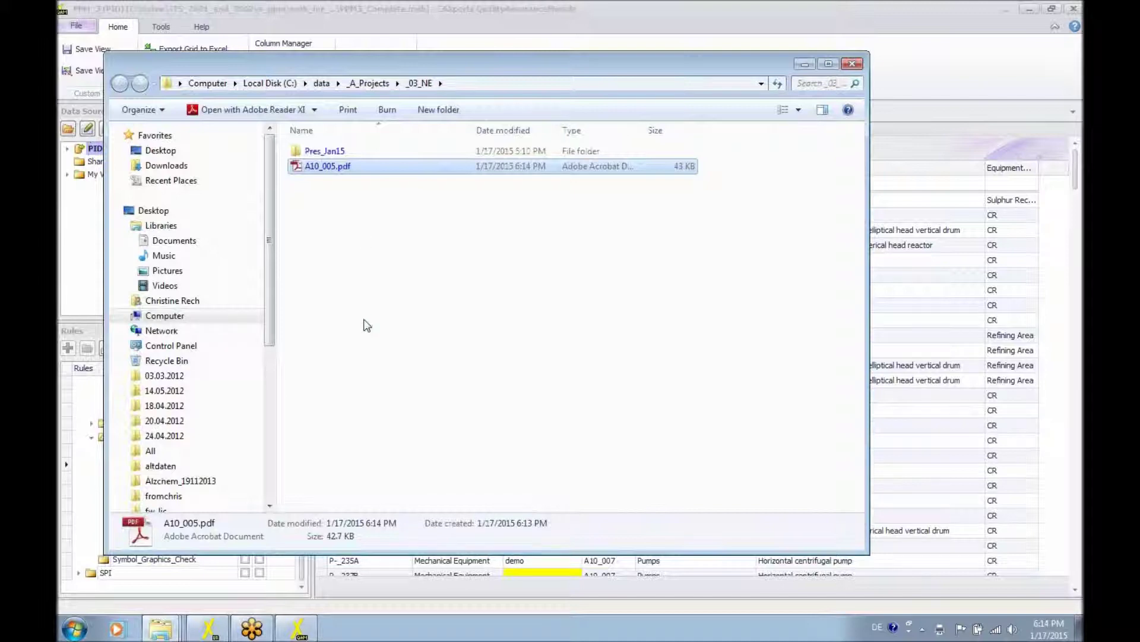
# Open the exported A10_005.pdf and examine the highlighted tank T-_233 up close
pyautogui.doubleClick(321, 166)
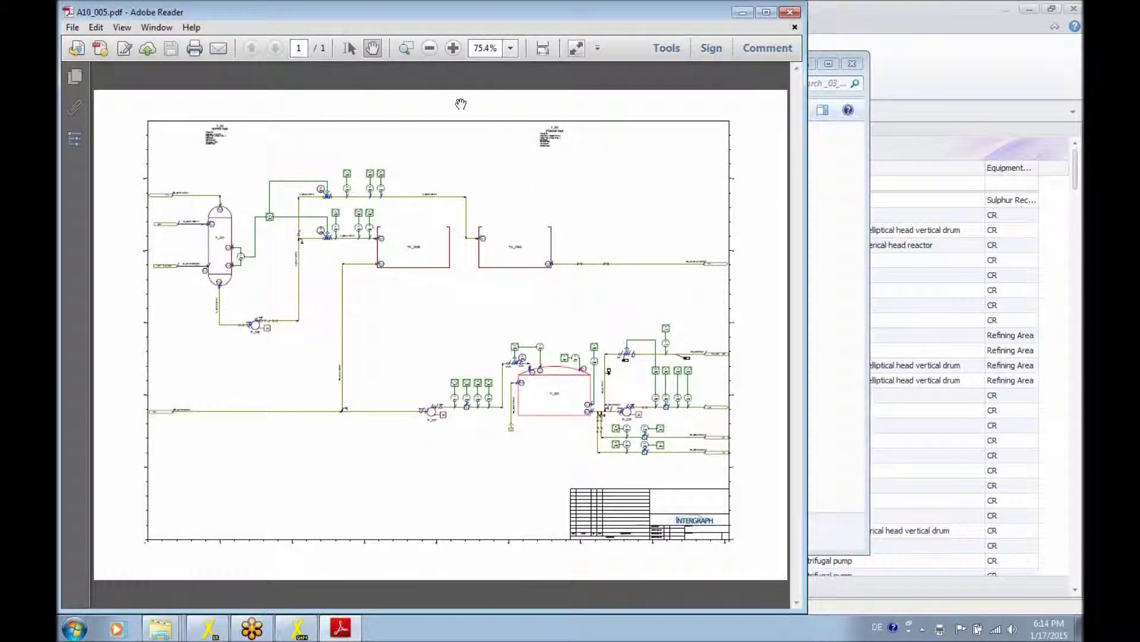
pyautogui.click(406, 48)
pyautogui.moveTo(488, 343); pyautogui.dragTo(620, 454)
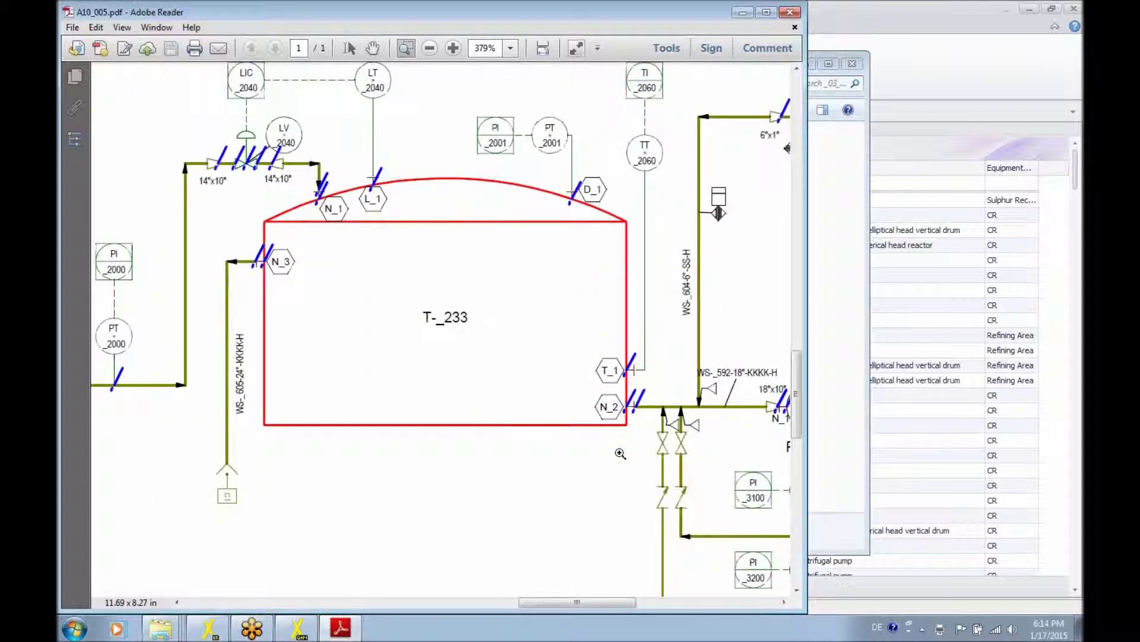
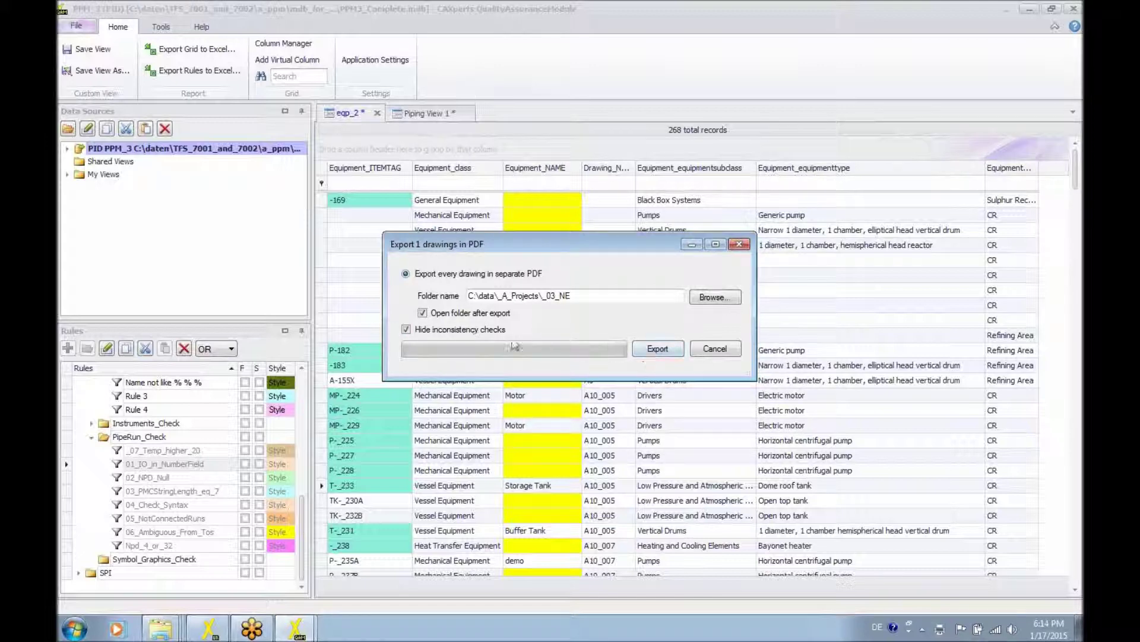
# Export the T-_233 drawing with comments as a PDF with inconsistency checks hidden, and inspect the tank in the new A10_005.pdf
pyautogui.click(668, 351)
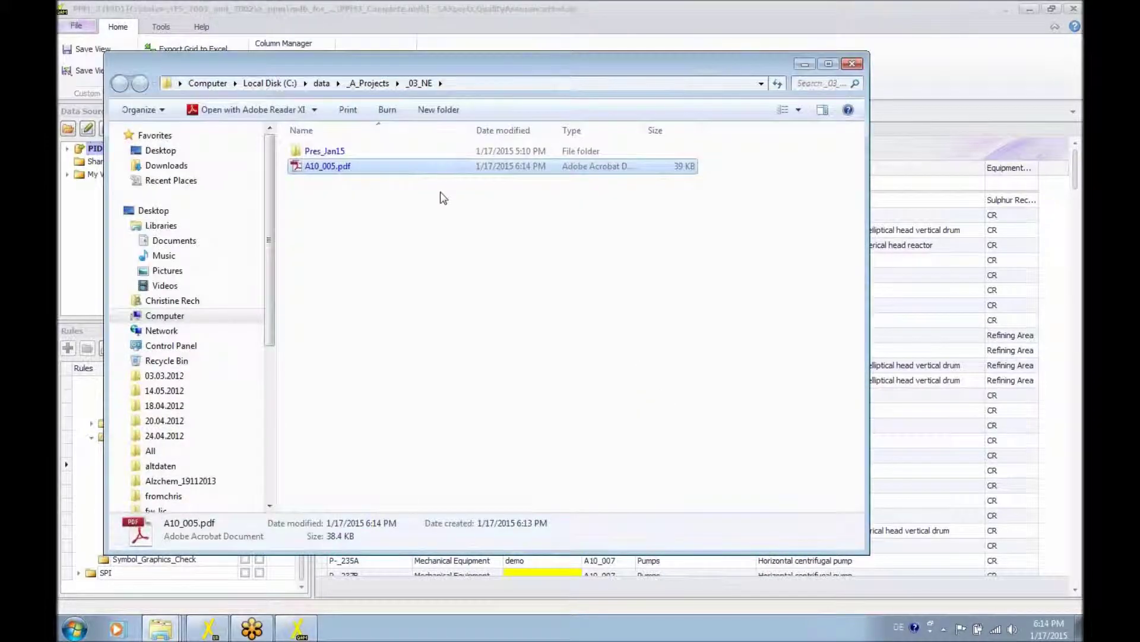
pyautogui.doubleClick(300, 166)
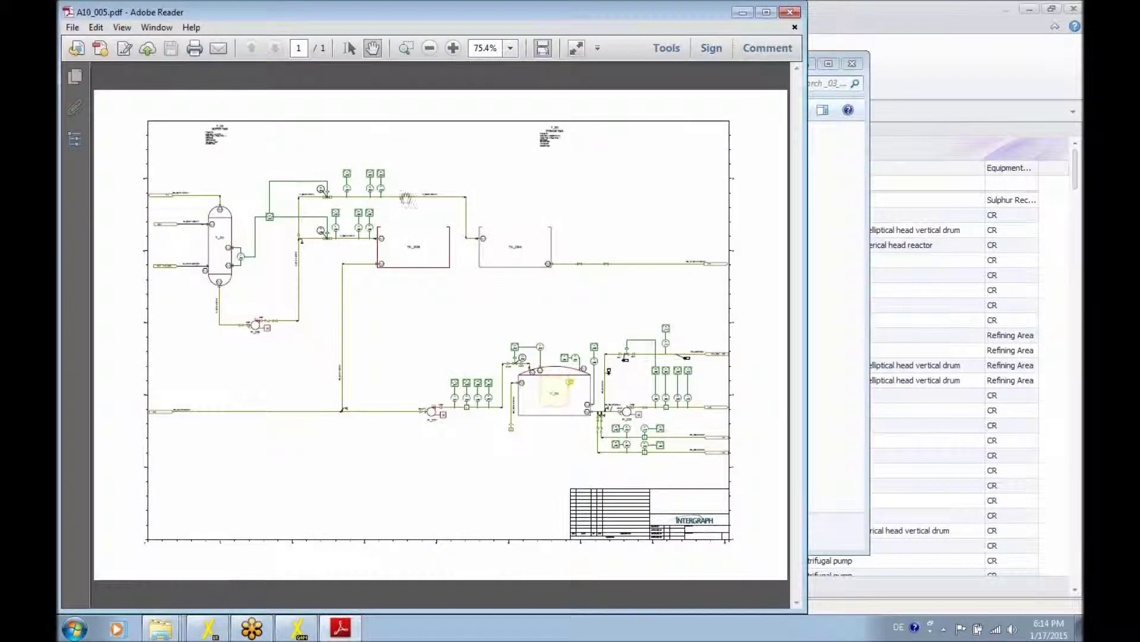
pyautogui.click(405, 47)
pyautogui.moveTo(479, 340); pyautogui.dragTo(668, 471)
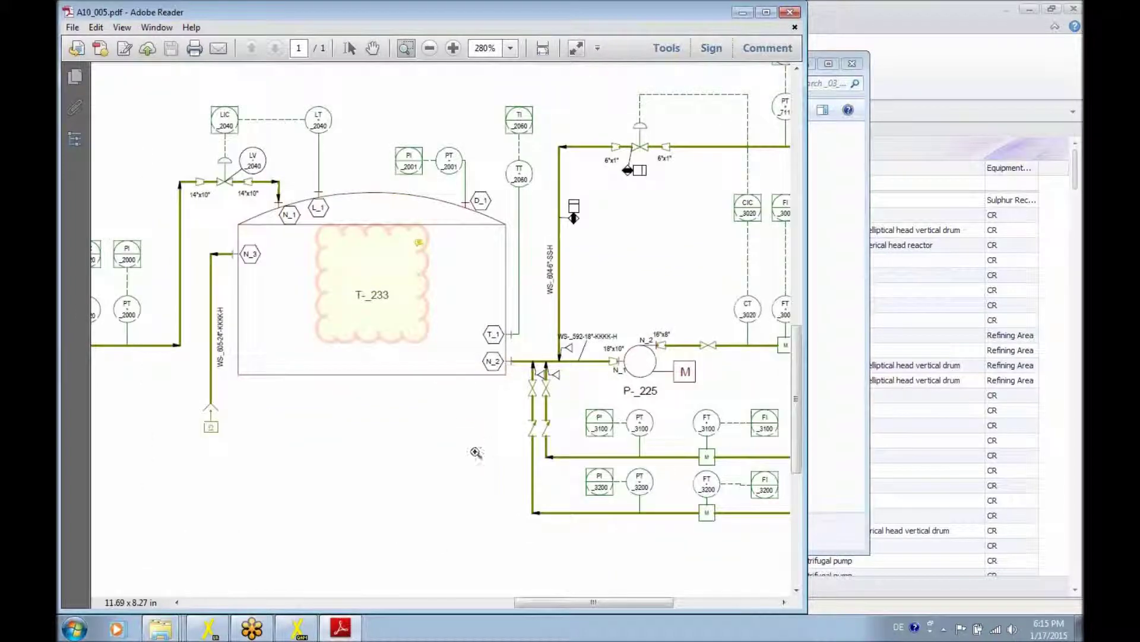
# Examine the T-_233 comment in the PDF's comments list, and close the PDF and its export folder
pyautogui.click(767, 48)
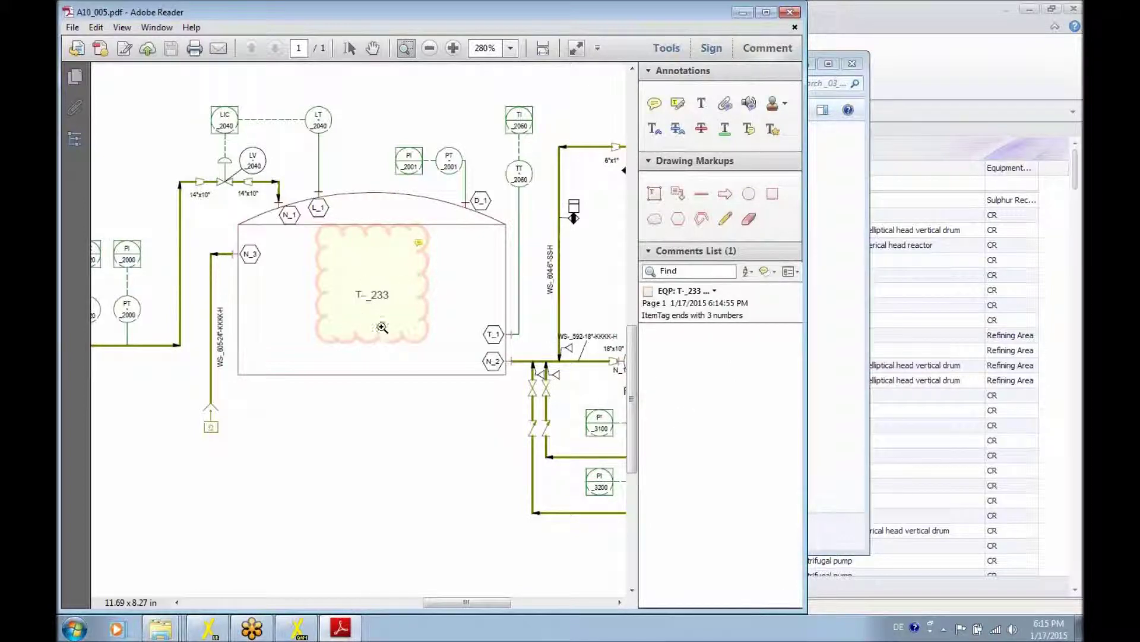
pyautogui.click(699, 310)
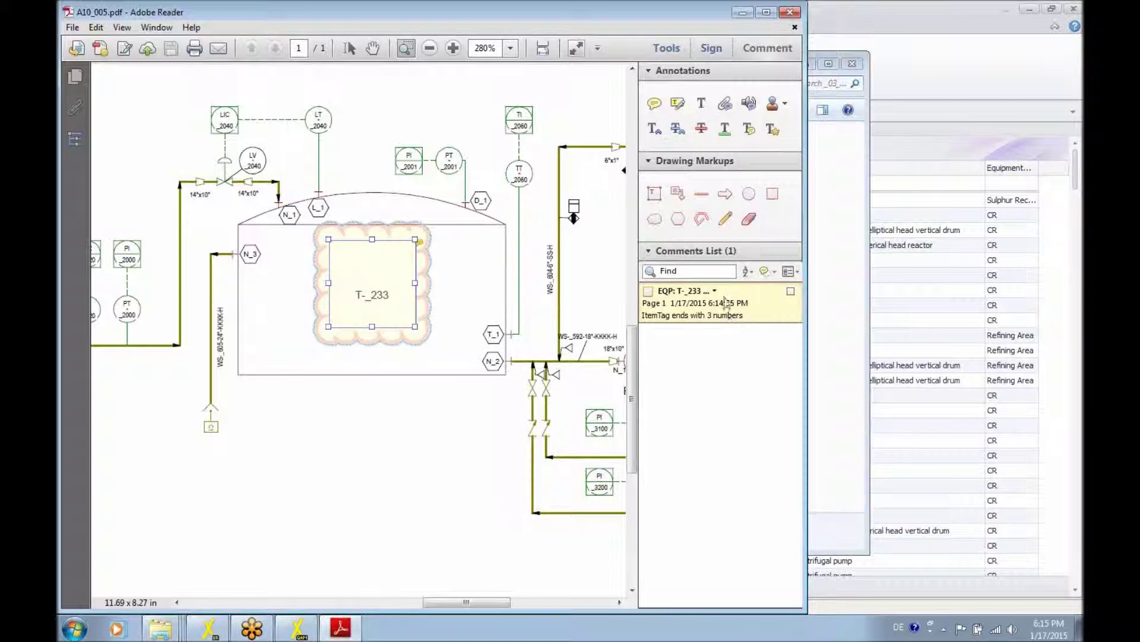
pyautogui.click(790, 12)
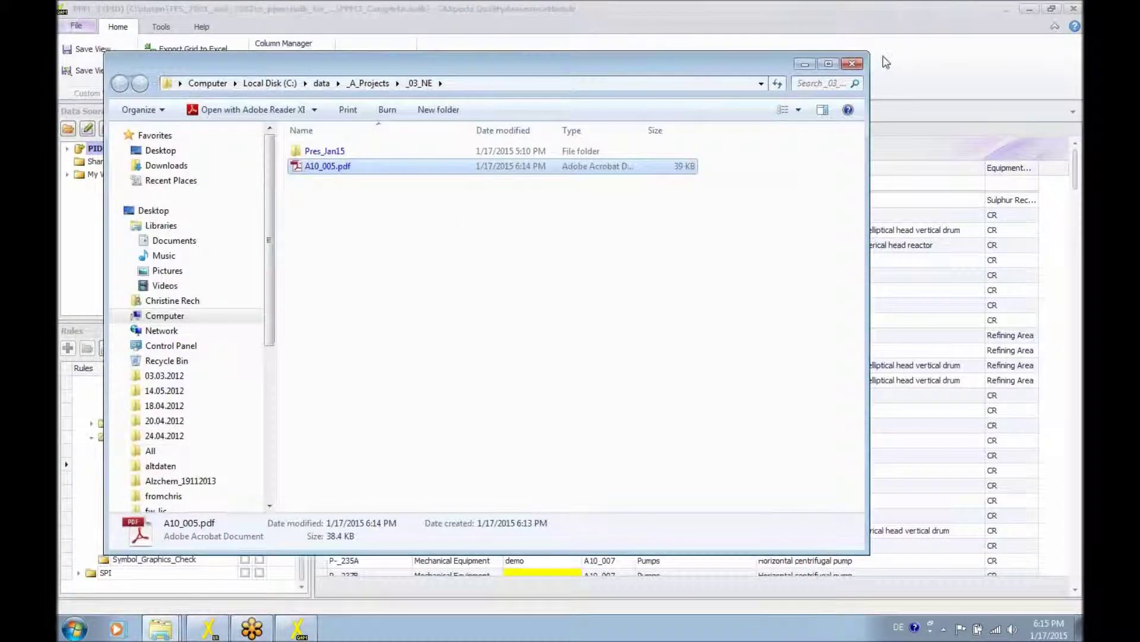
pyautogui.click(853, 63)
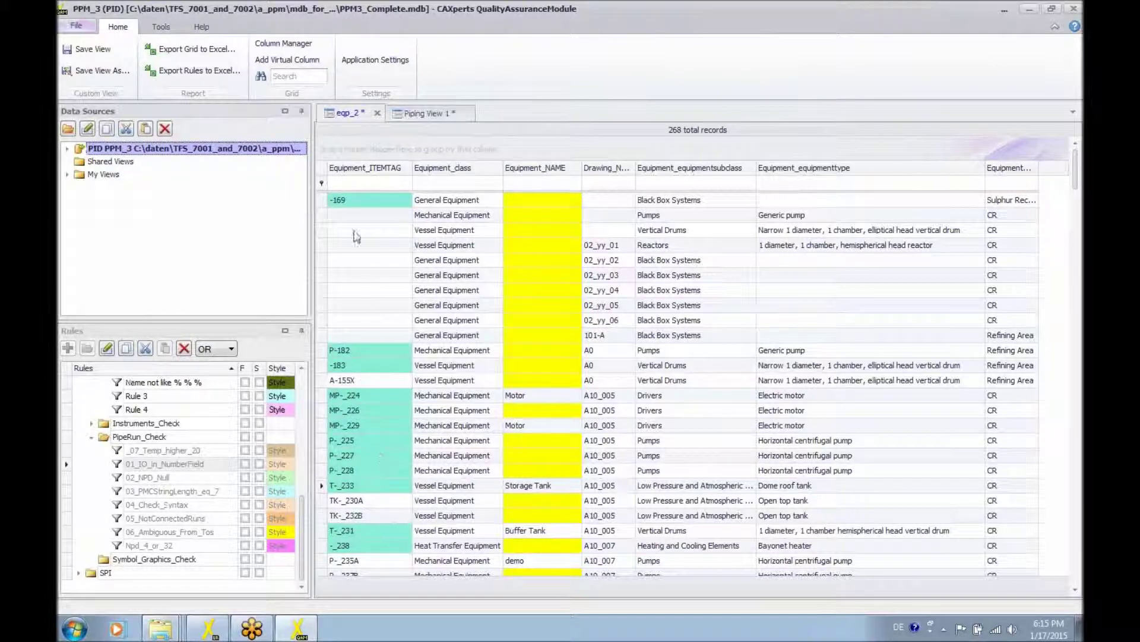
# In UniversalReporter, join the Excel PipeRuns table to the PID InlineComp_Prun table through the XLS link, selecting all rows from both tables
pyautogui.moveTo(346, 199)
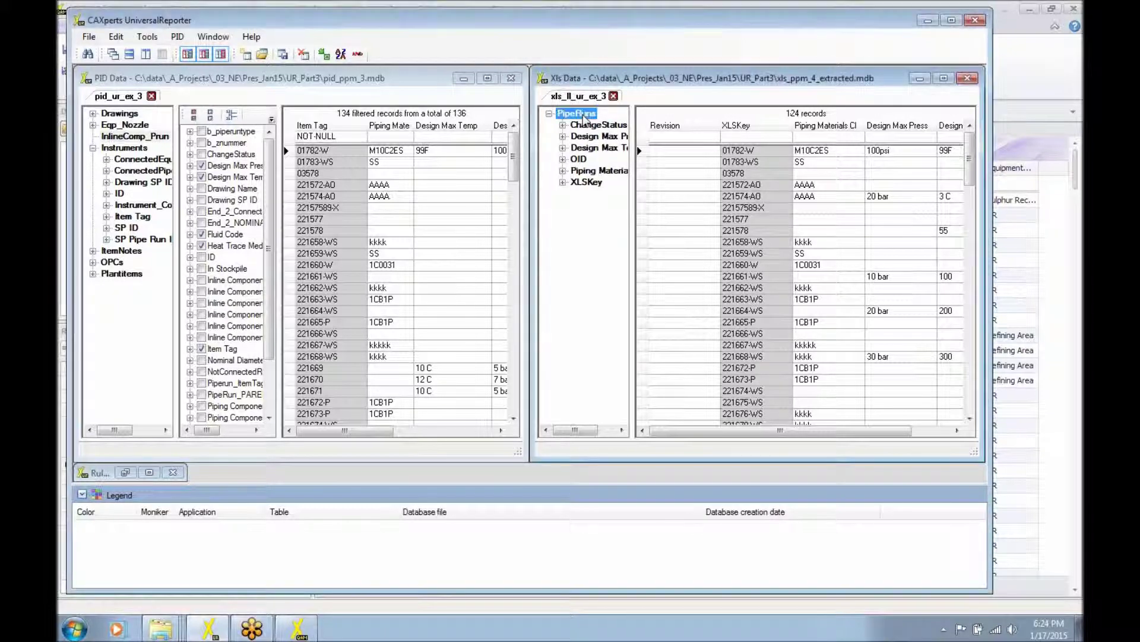
pyautogui.click(484, 165)
pyautogui.moveTo(153, 149); pyautogui.dragTo(145, 142)
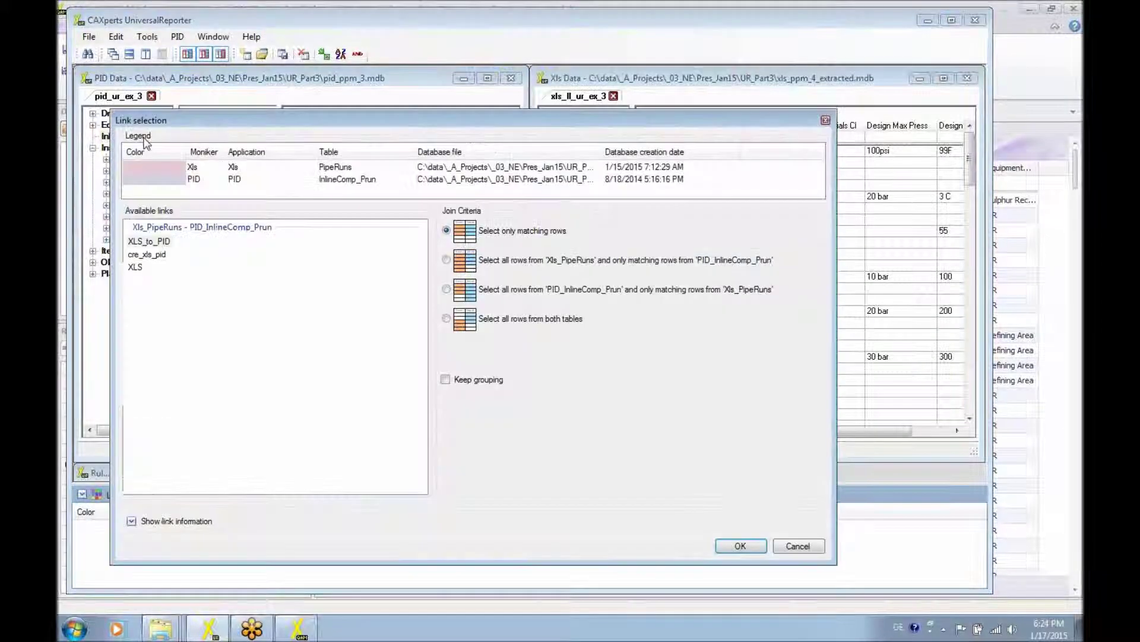
pyautogui.click(136, 268)
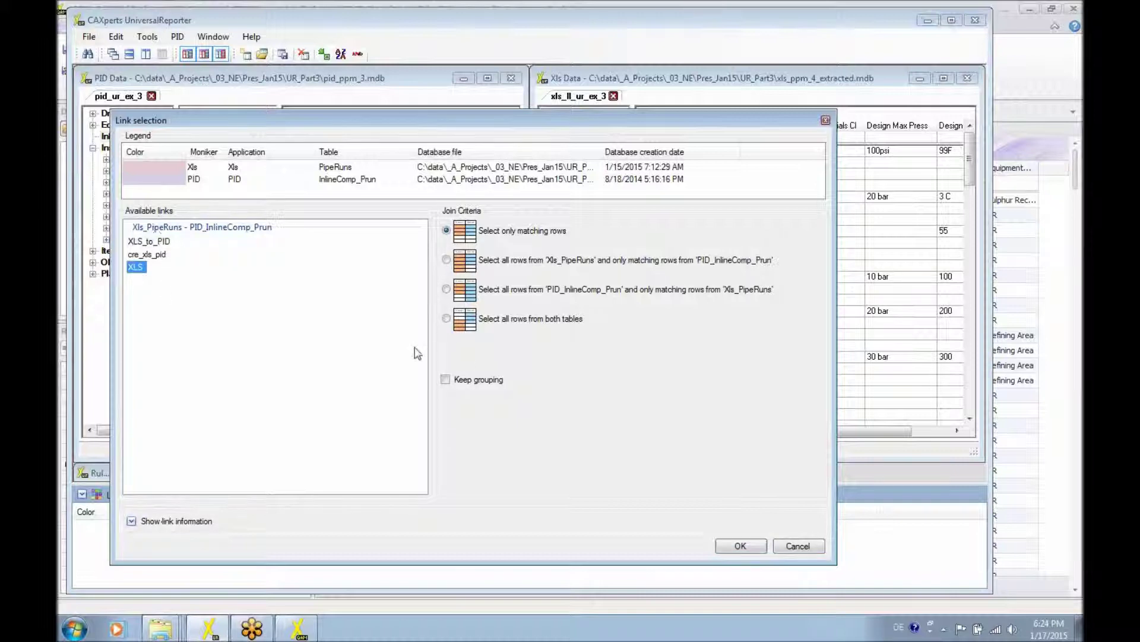
pyautogui.click(446, 319)
pyautogui.click(741, 547)
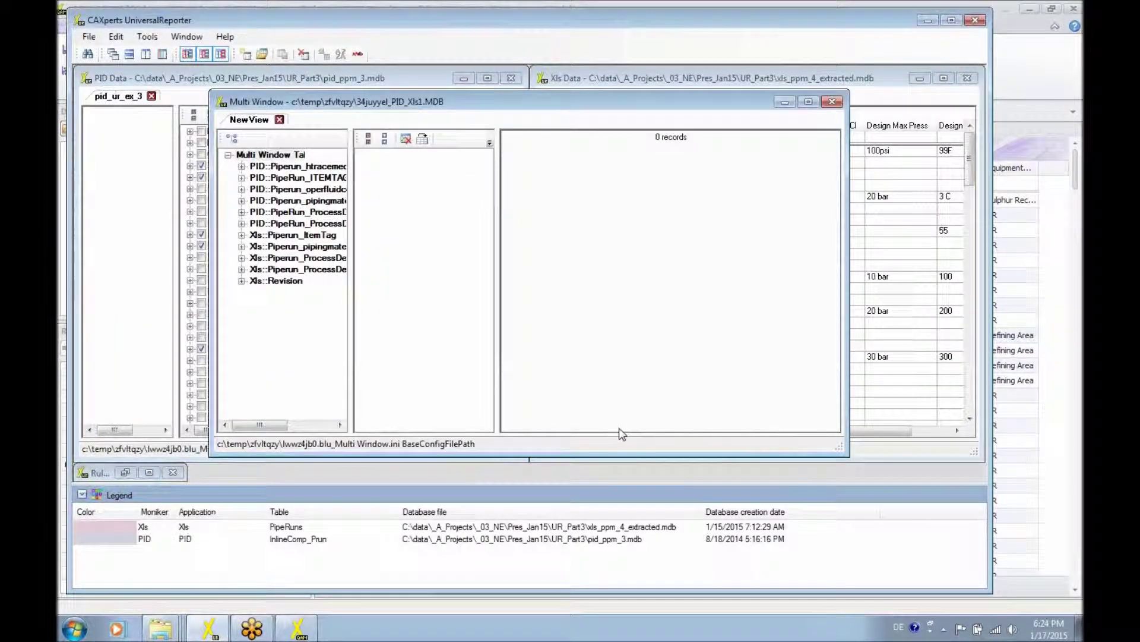
# Resize the panes of the combined view, review the Xls and PID columns, and match the columns by name
pyautogui.moveTo(314, 201)
pyautogui.mouseDown()
pyautogui.moveTo(251, 173)
pyautogui.moveTo(119, 169)
pyautogui.moveTo(78, 155)
pyautogui.mouseUp()
pyautogui.moveTo(423, 225); pyautogui.dragTo(328, 223)
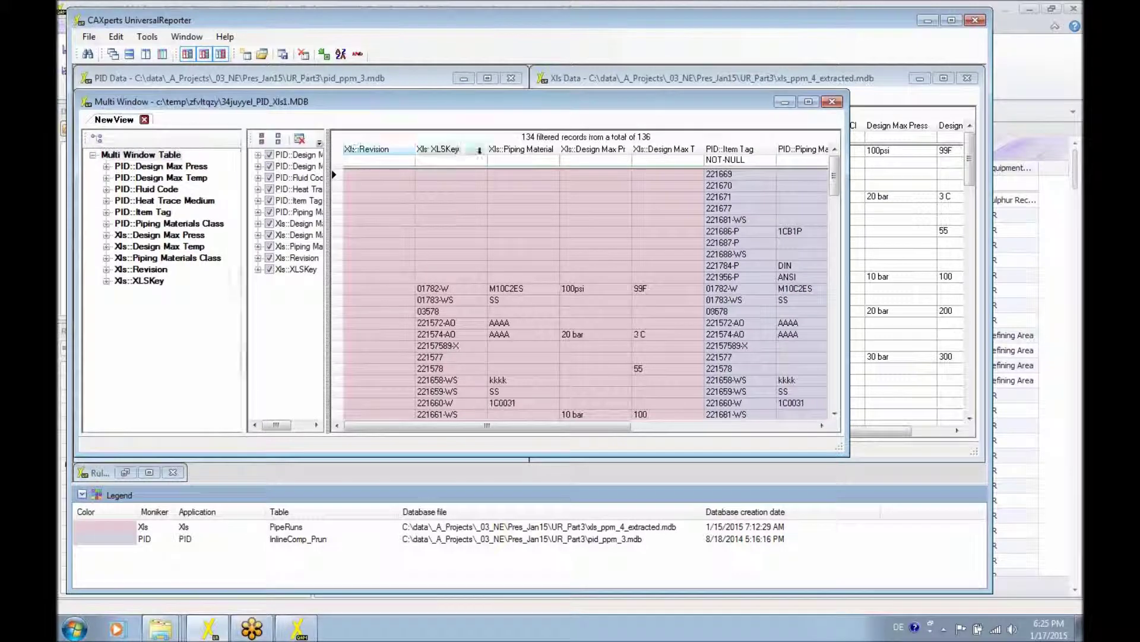
pyautogui.moveTo(624, 427); pyautogui.dragTo(791, 428)
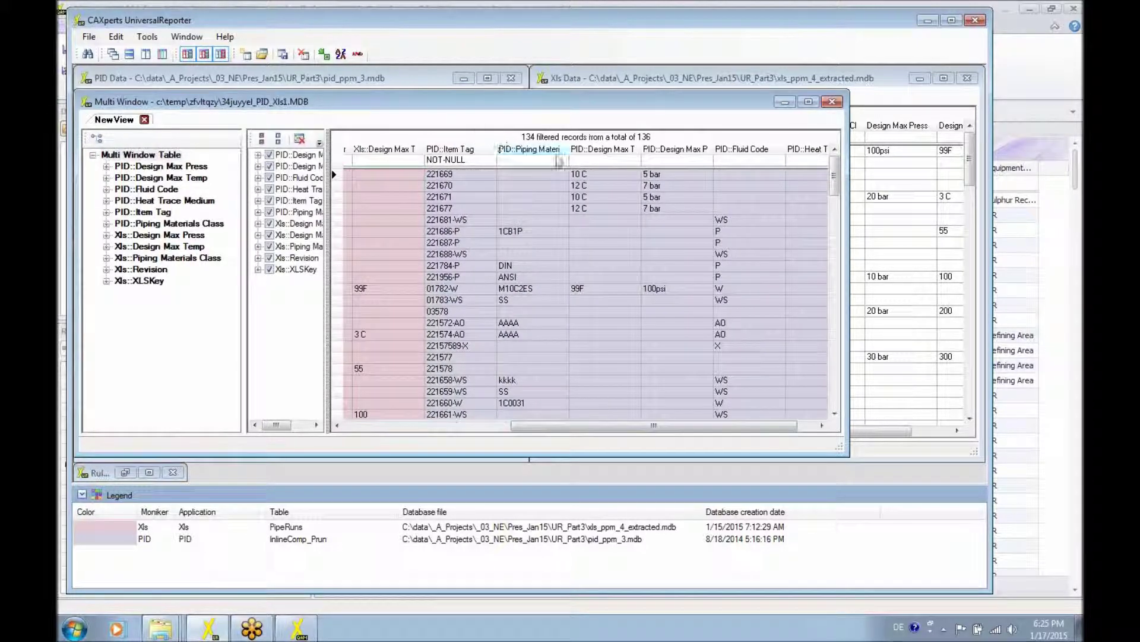
pyautogui.moveTo(568, 426); pyautogui.dragTo(384, 439)
pyautogui.moveTo(329, 246); pyautogui.dragTo(389, 243)
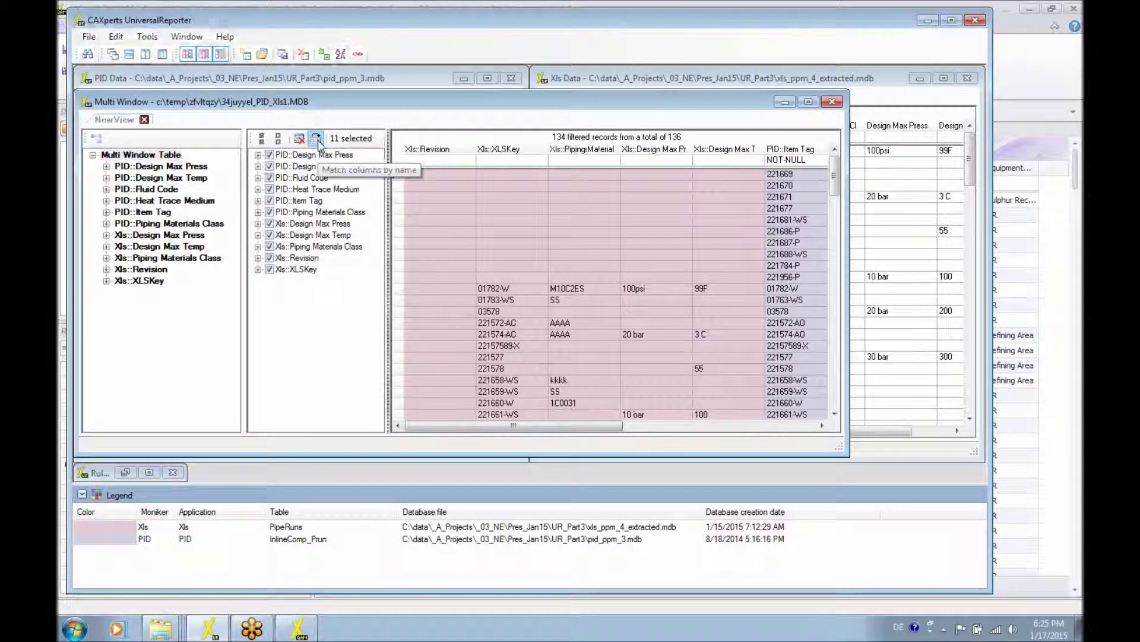
pyautogui.click(316, 139)
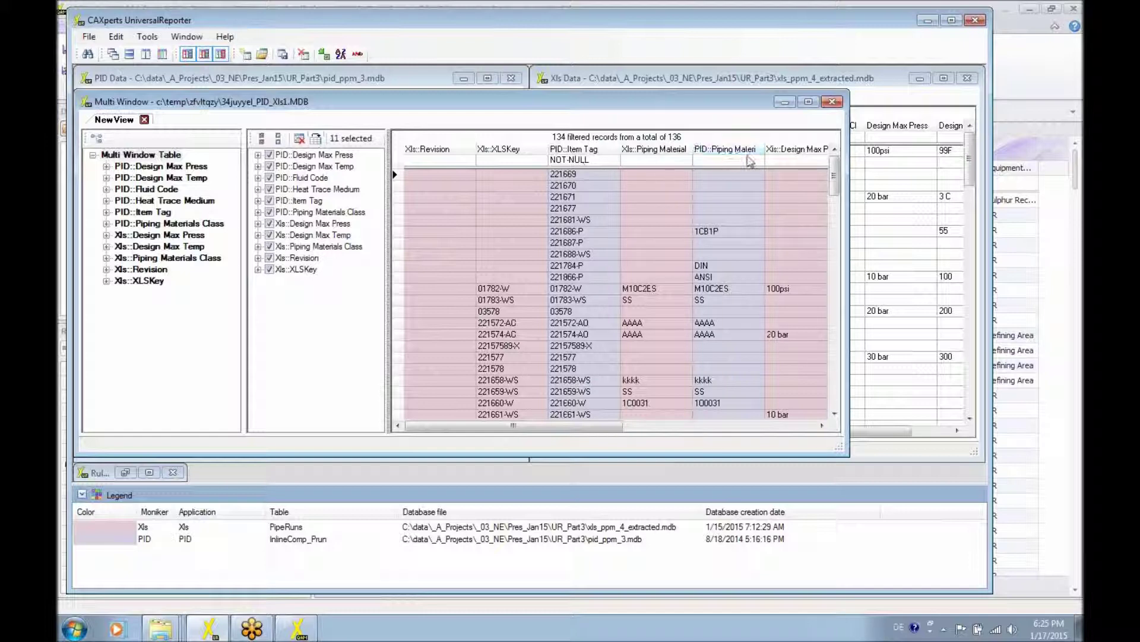
# Apply the auto compare rule to the Multi Window Table with all rows shown
pyautogui.rightClick(152, 155)
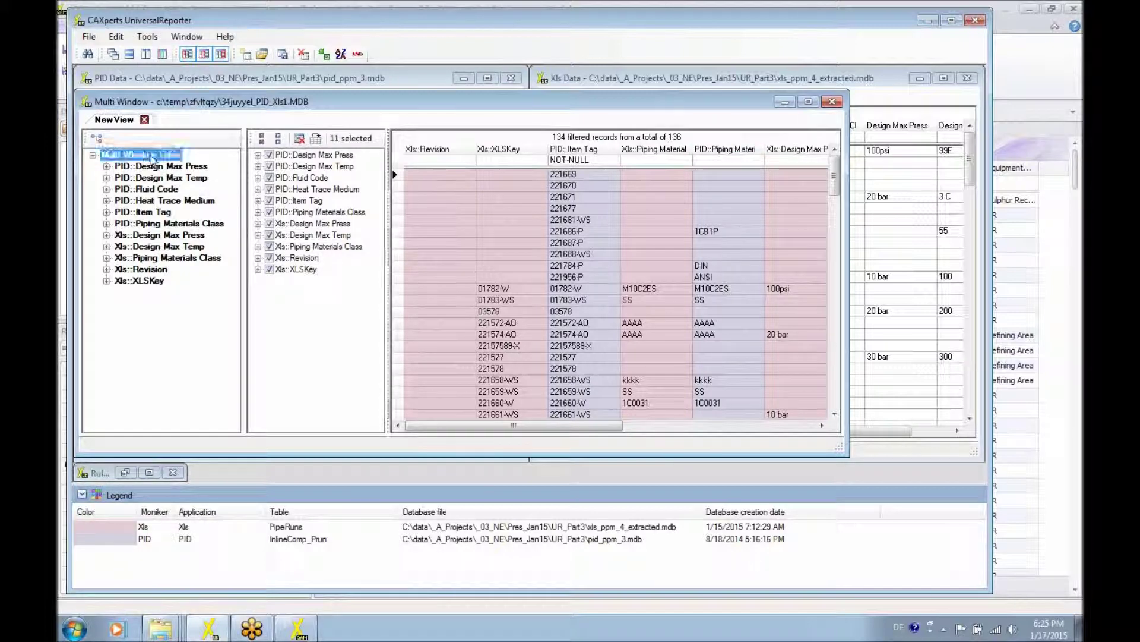
pyautogui.moveTo(233, 310)
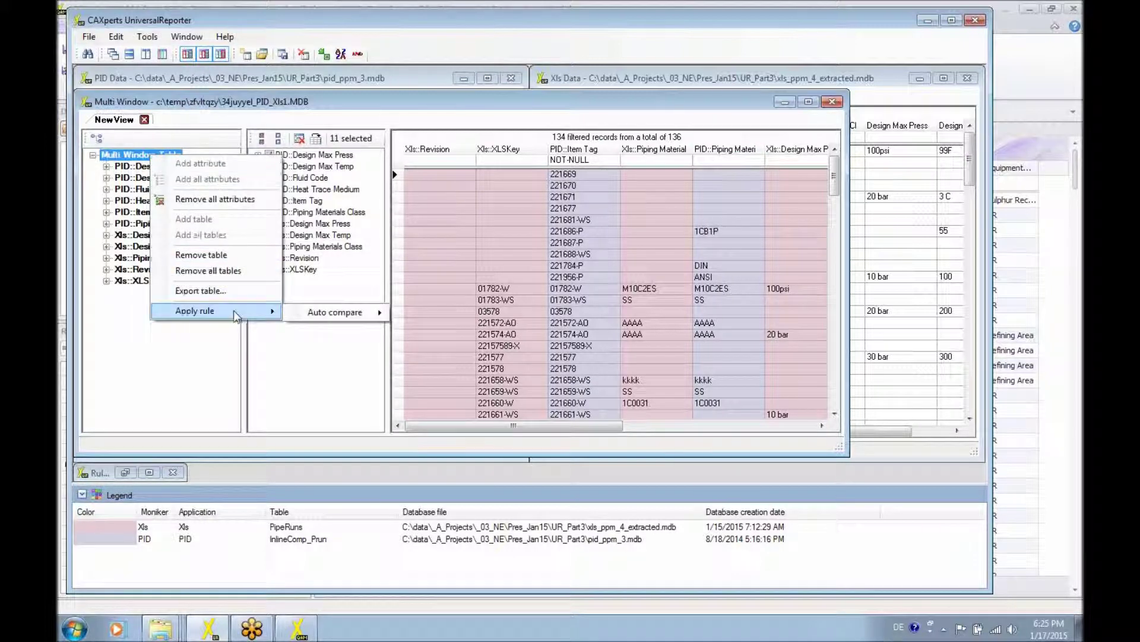
pyautogui.moveTo(361, 314)
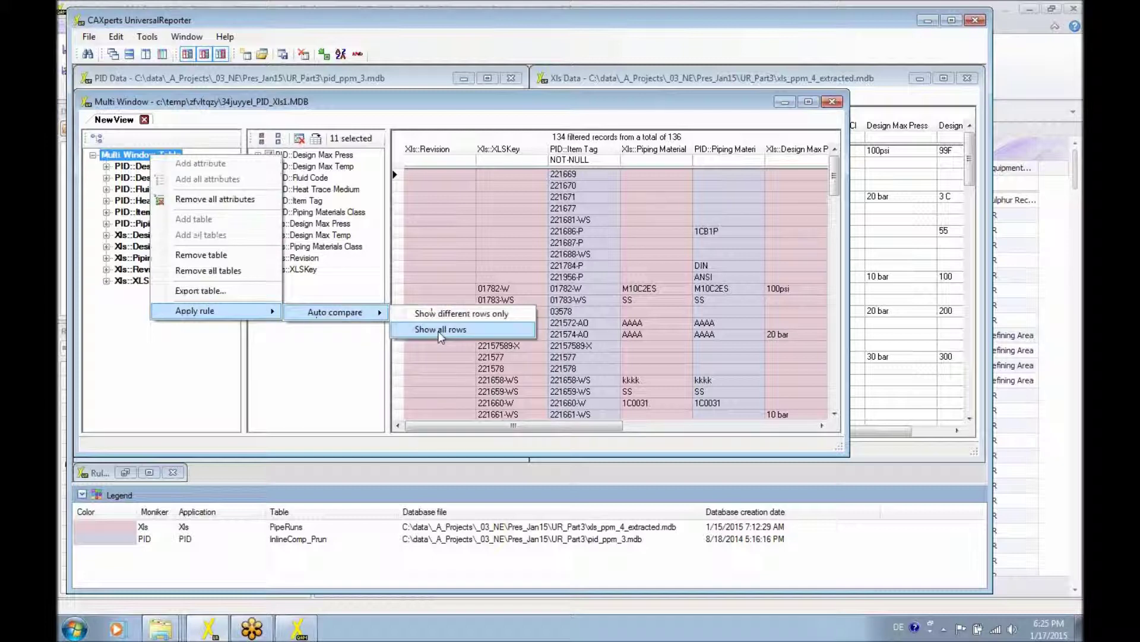
pyautogui.click(444, 330)
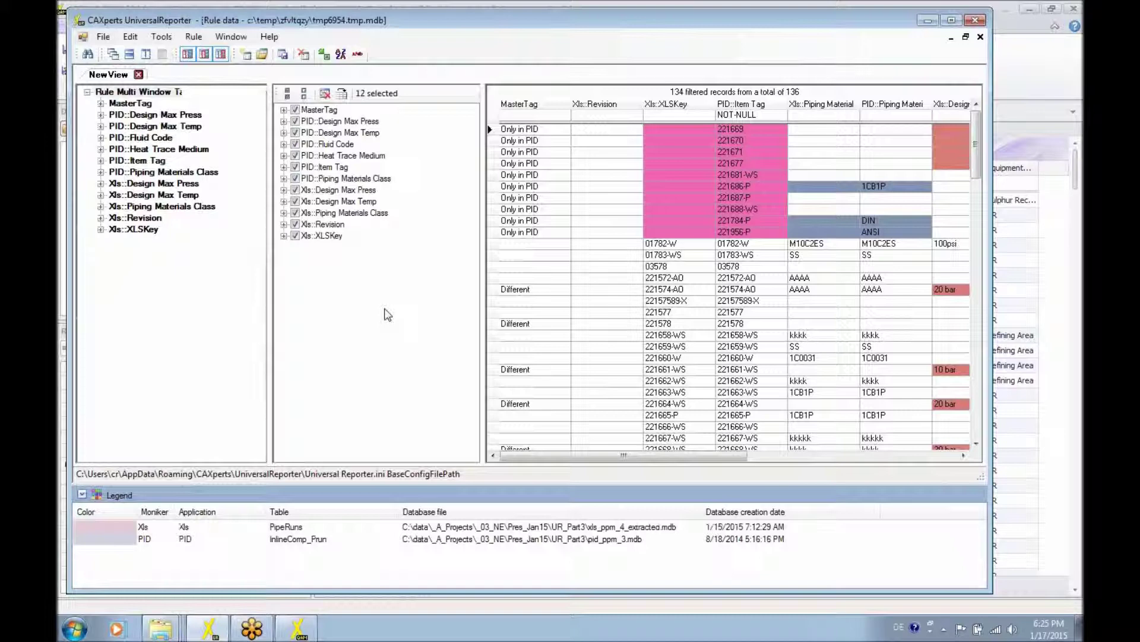
# Widen the comparison grid, filter MasterTag to Different, and examine the differing design pressure and temperature values
pyautogui.moveTo(270, 208); pyautogui.dragTo(170, 196)
pyautogui.moveTo(481, 232); pyautogui.dragTo(280, 211)
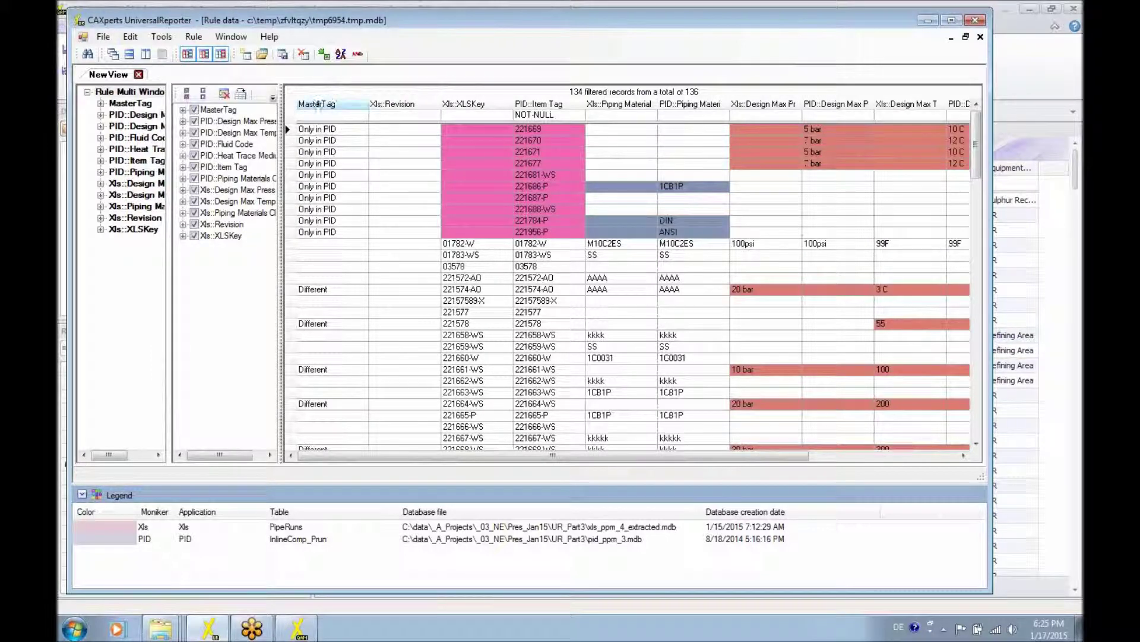
pyautogui.click(363, 118)
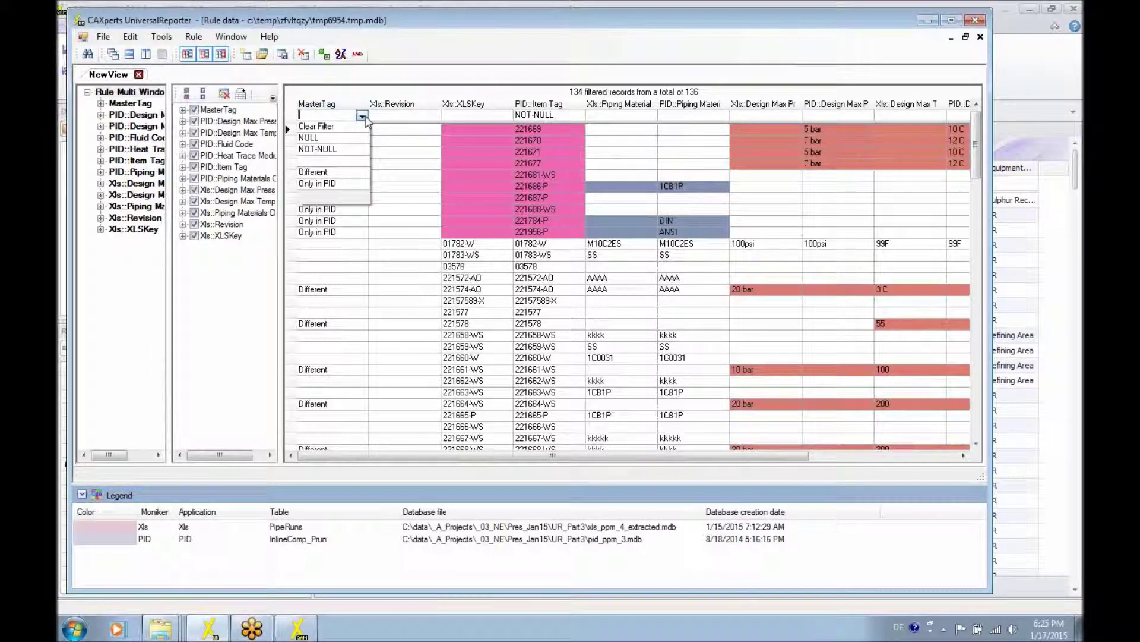
pyautogui.click(333, 173)
pyautogui.moveTo(767, 455); pyautogui.dragTo(909, 456)
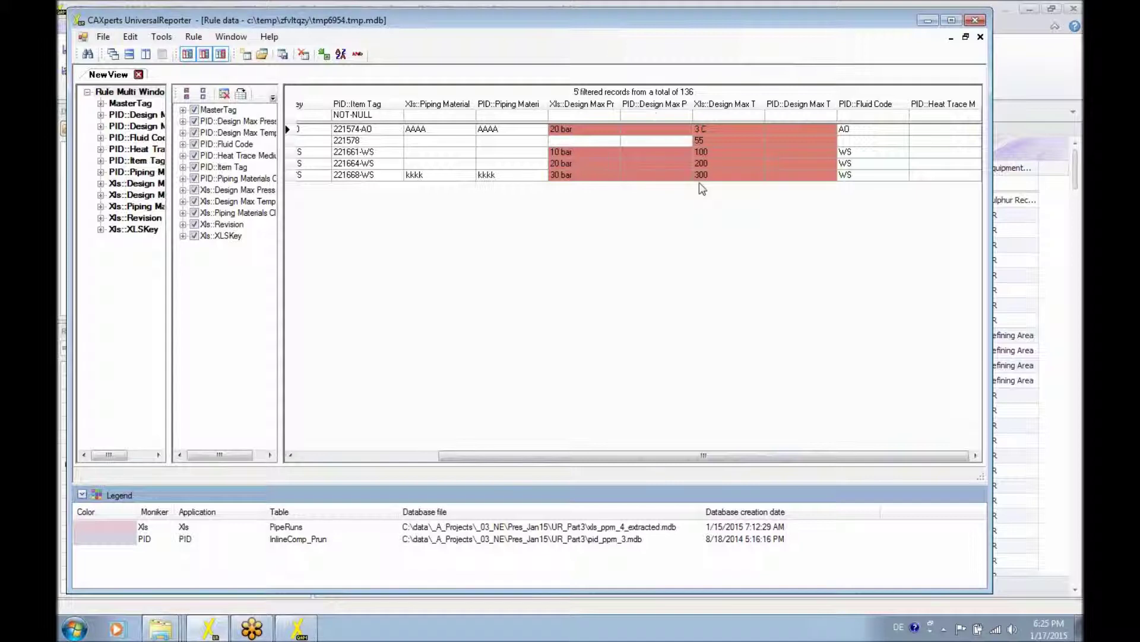
pyautogui.moveTo(518, 456); pyautogui.dragTo(355, 453)
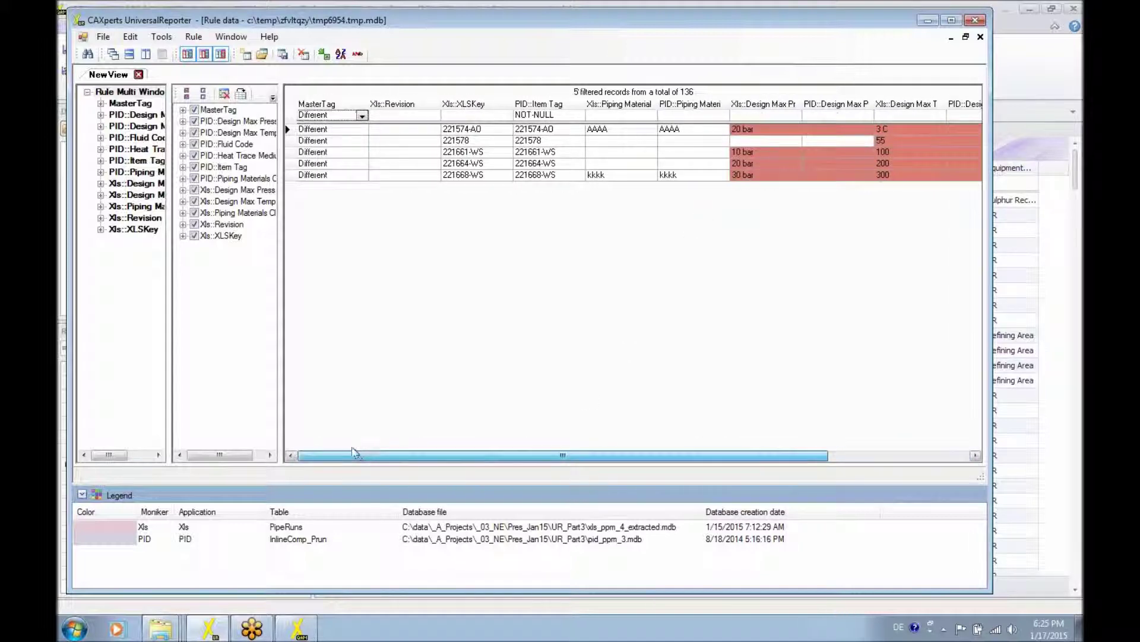
# Filter MasterTag to Only in PID to view the pipe runs missing from Excel, and clear that column filter
pyautogui.click(362, 116)
pyautogui.click(344, 184)
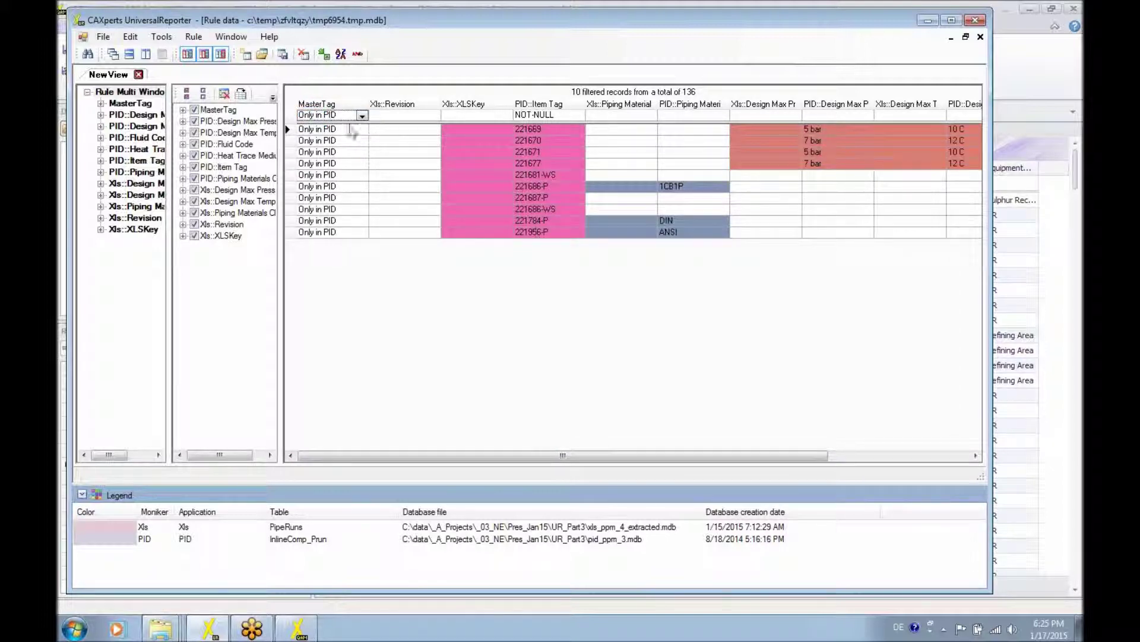
pyautogui.rightClick(335, 140)
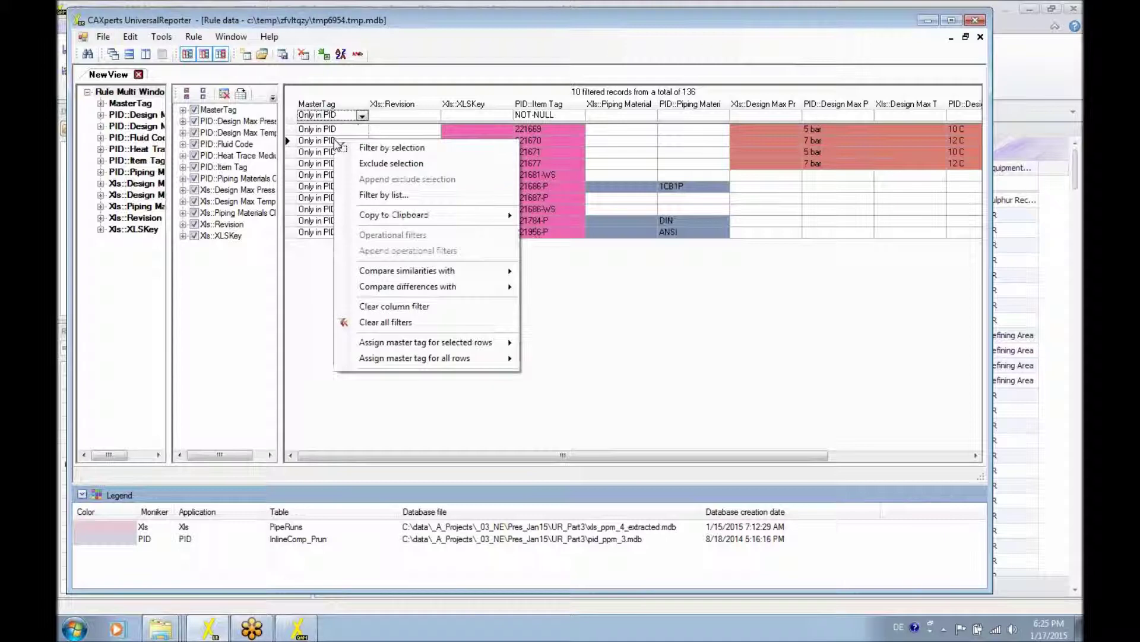
pyautogui.click(395, 307)
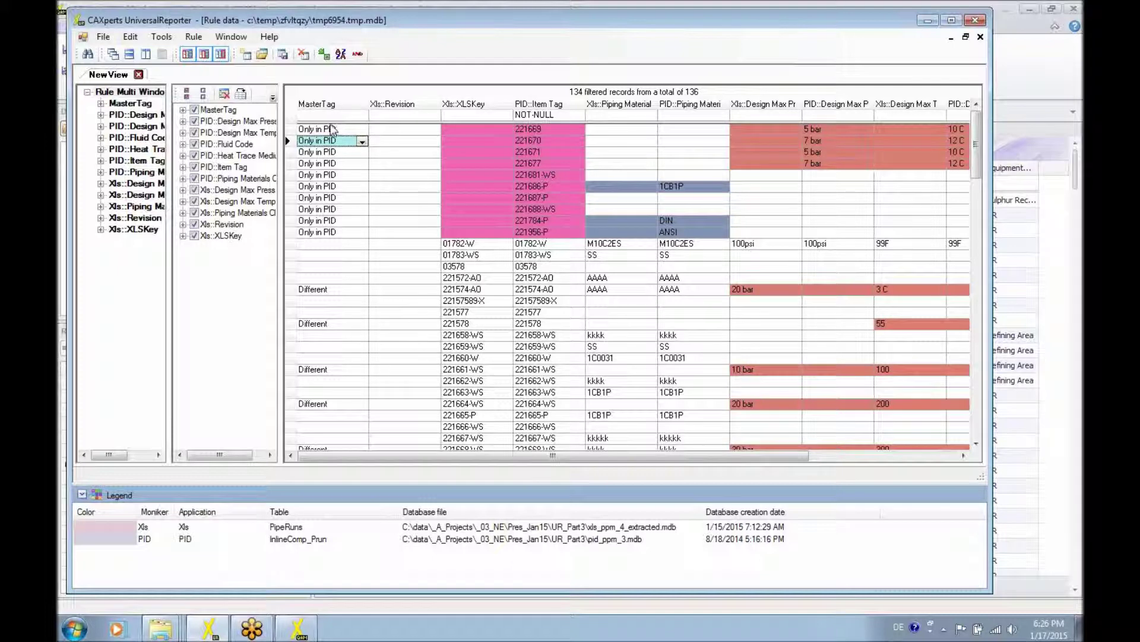
# Try to create a report of the comparison grid with colour export enabled, and leave the report dialog
pyautogui.click(324, 55)
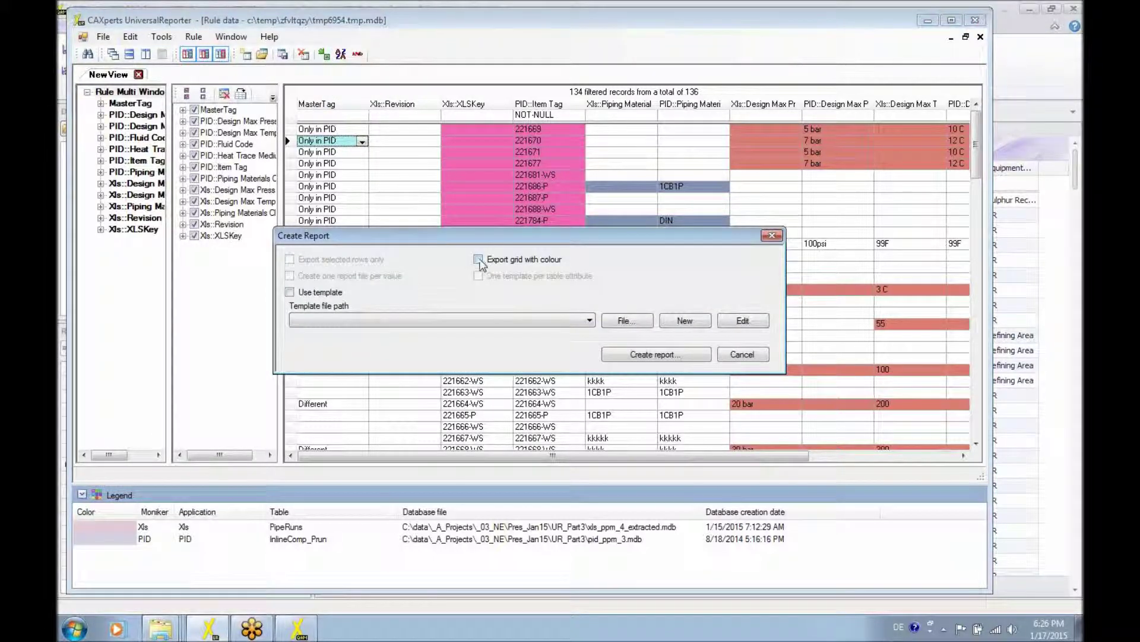
pyautogui.click(642, 356)
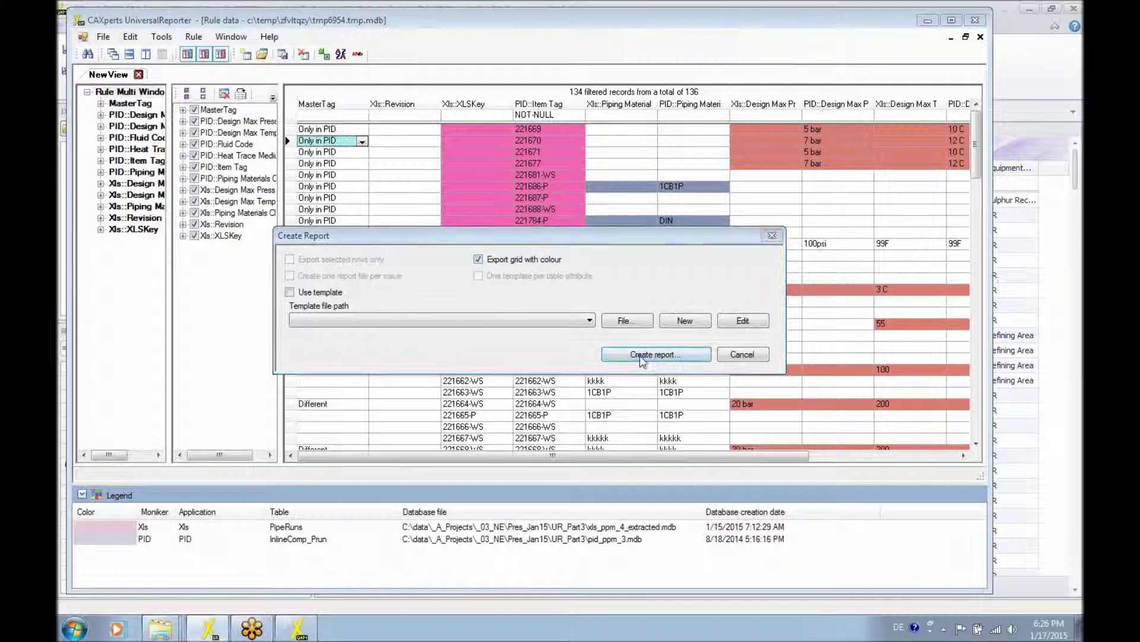
pyautogui.click(889, 588)
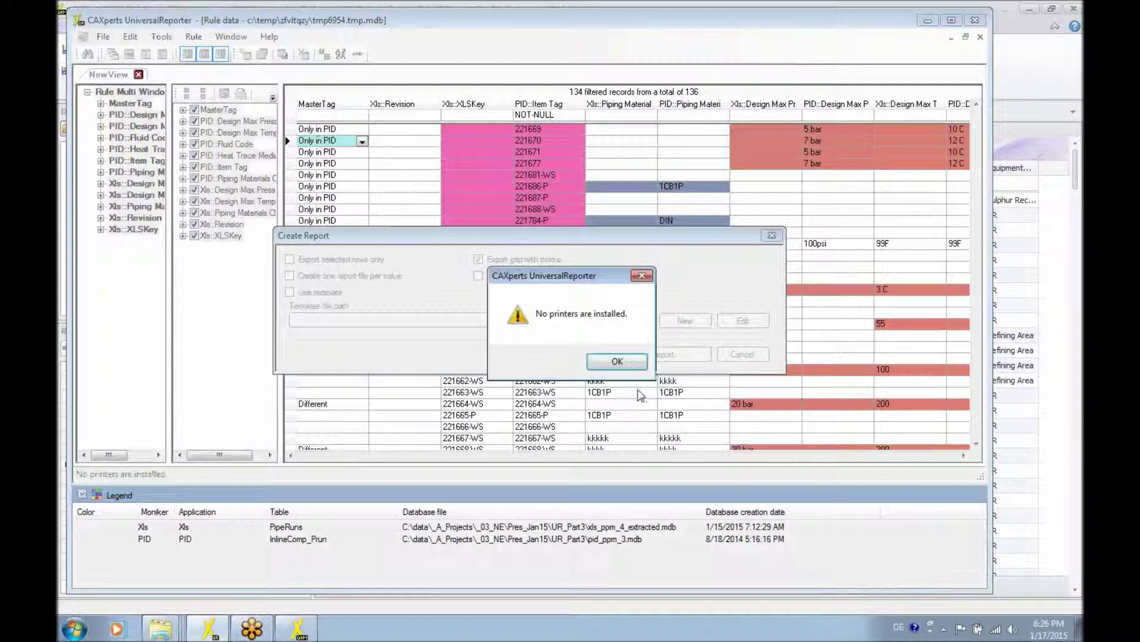
pyautogui.click(622, 367)
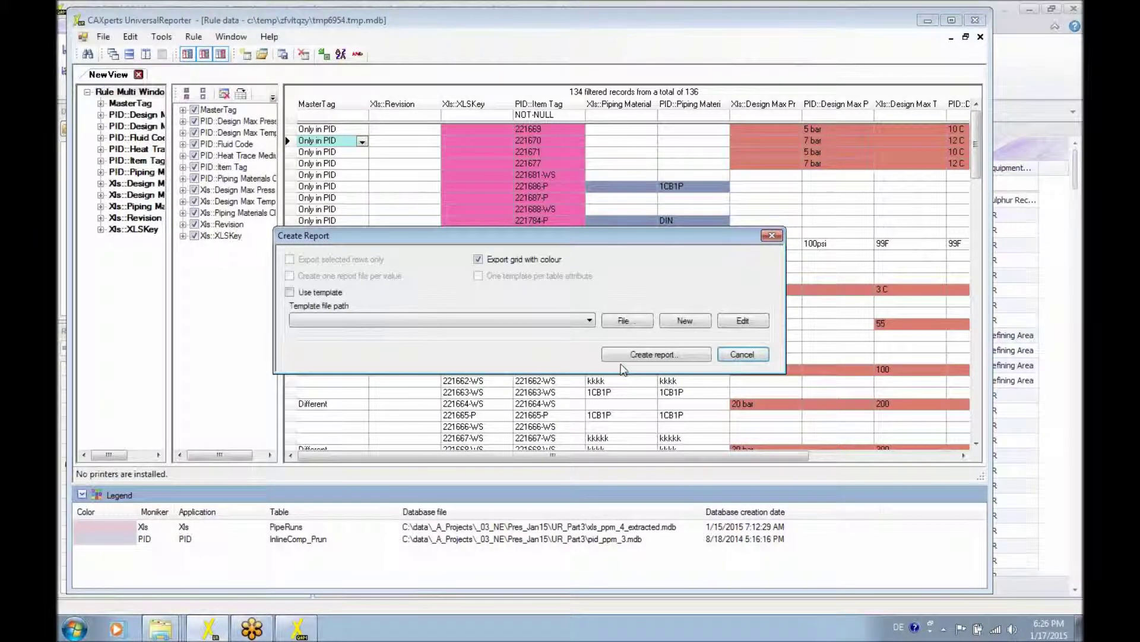
pyautogui.click(744, 355)
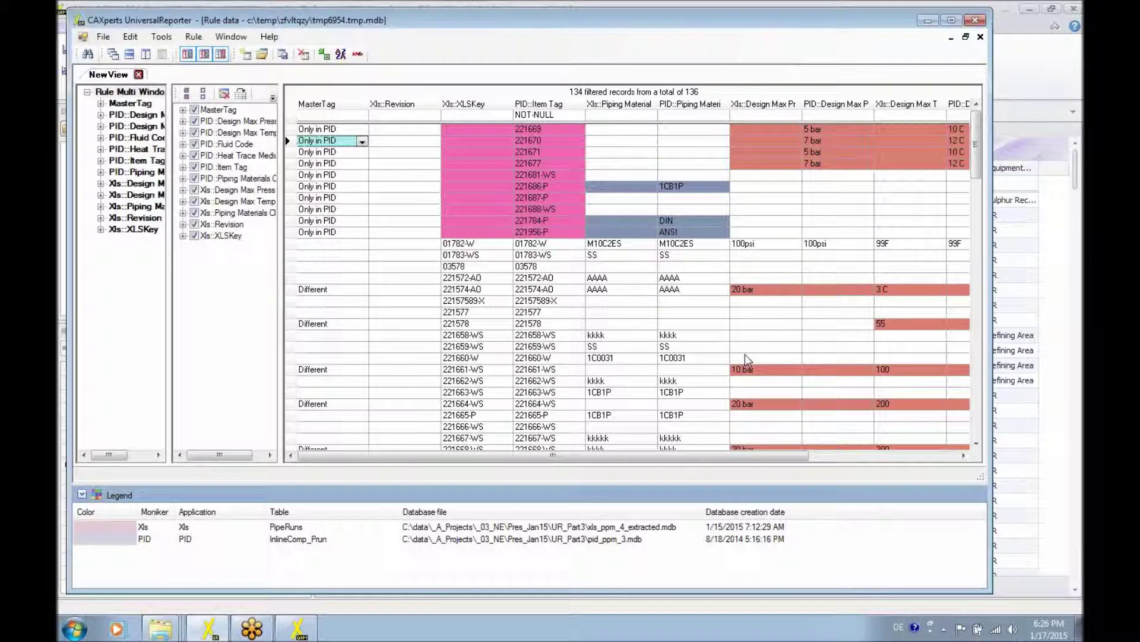